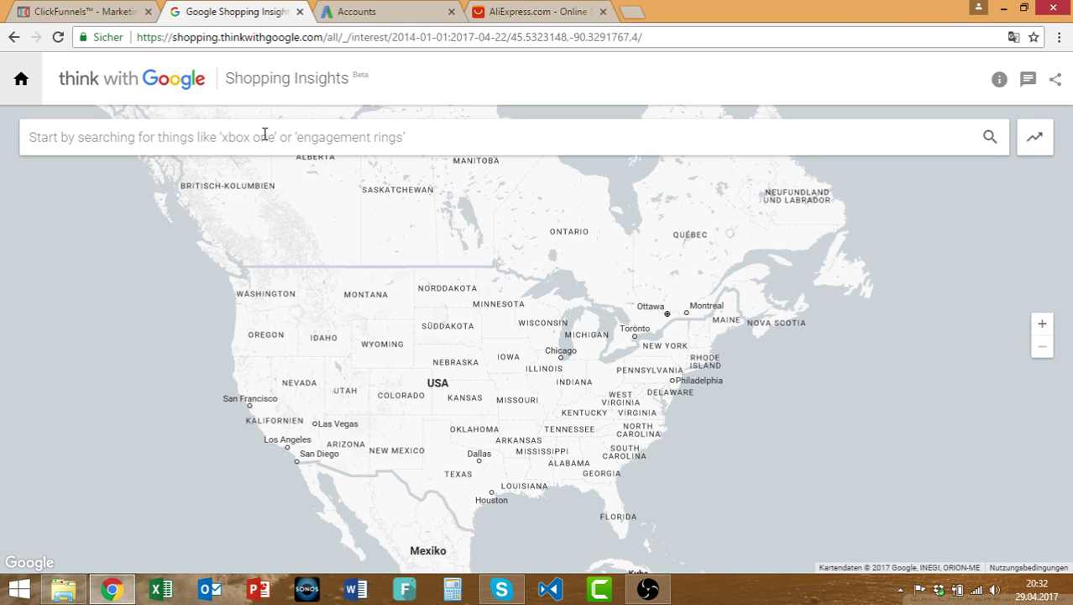
pyautogui.moveTo(563, 487); pyautogui.dragTo(619, 480)
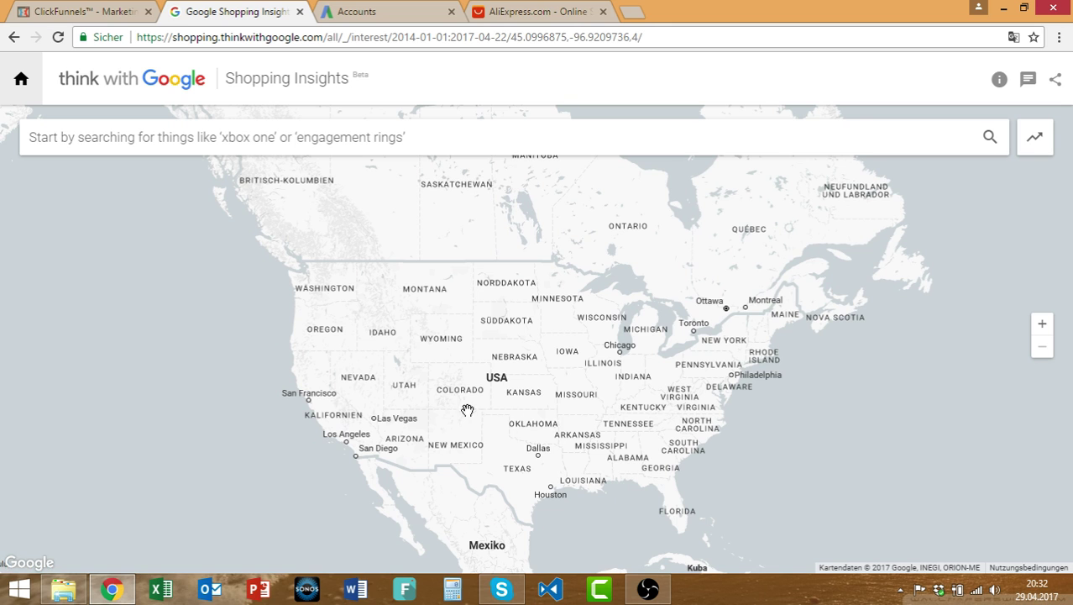
pyautogui.moveTo(512, 396); pyautogui.dragTo(491, 375)
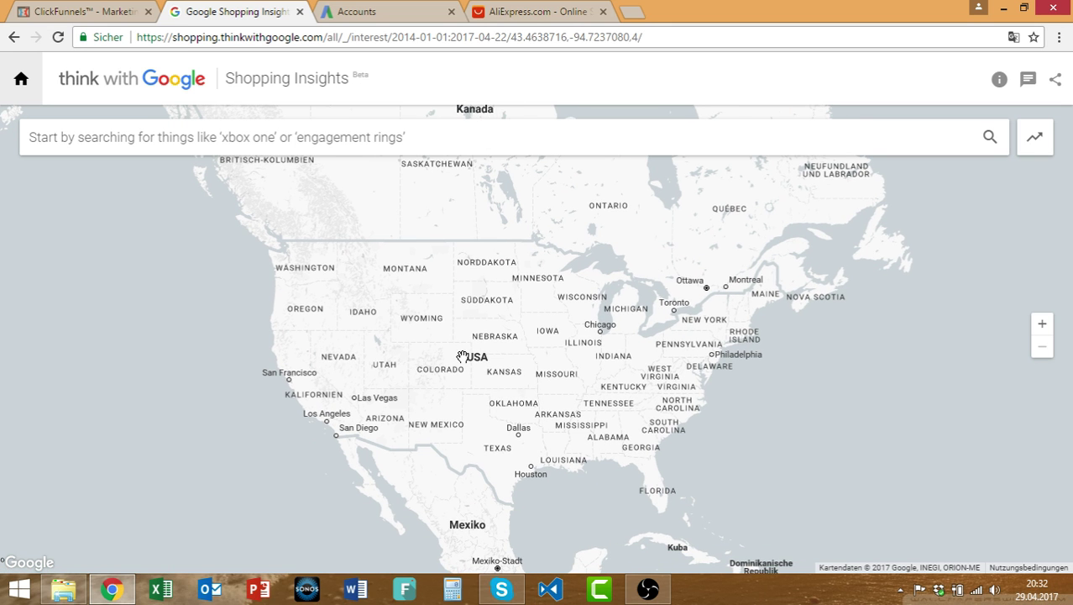
pyautogui.scroll(2, 369, 292)
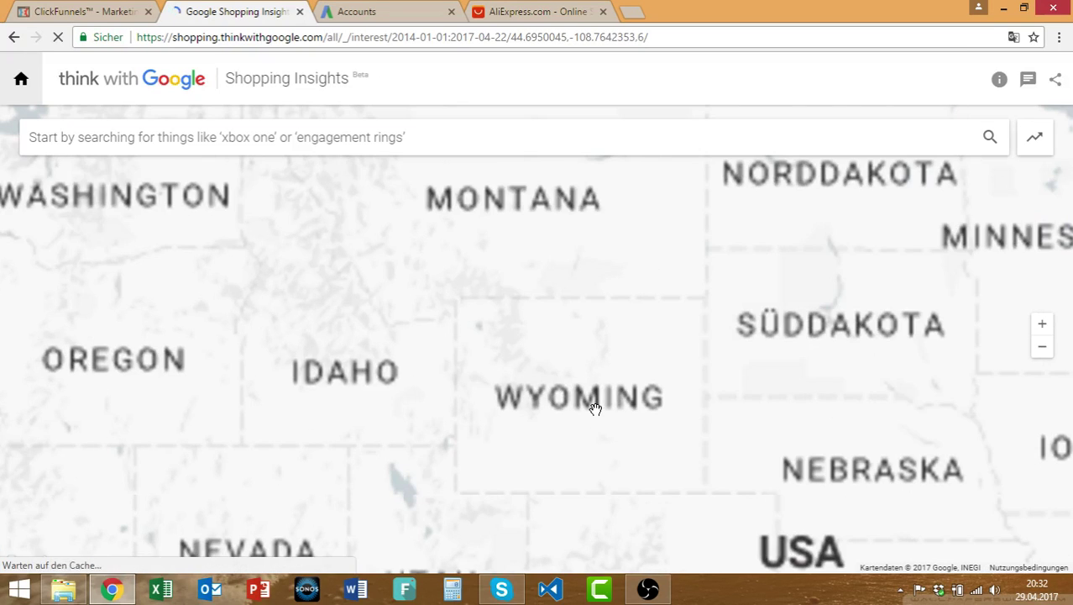
pyautogui.scroll(-3, 594, 408)
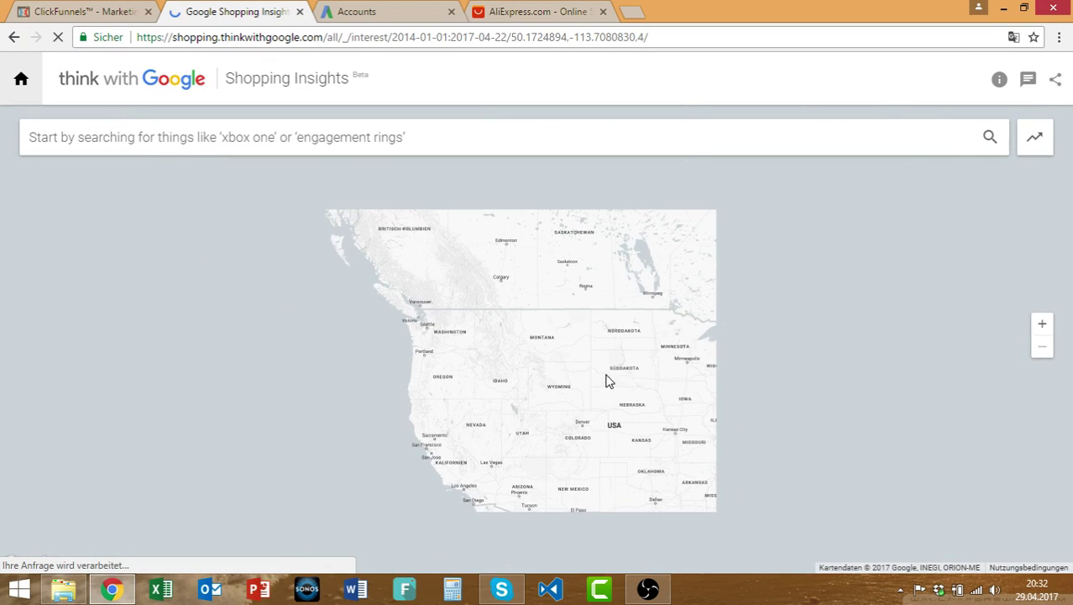
pyautogui.moveTo(527, 328); pyautogui.dragTo(502, 316)
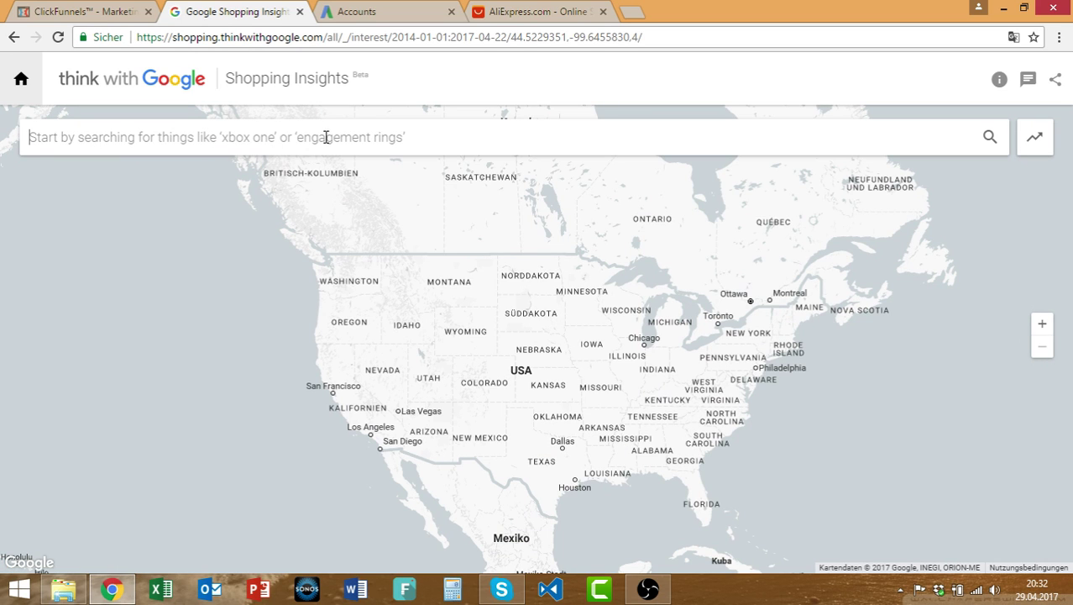
# - Search Shopping Insights for the product term "hoodies"
pyautogui.click(405, 137)
pyautogui.write('hoodie')
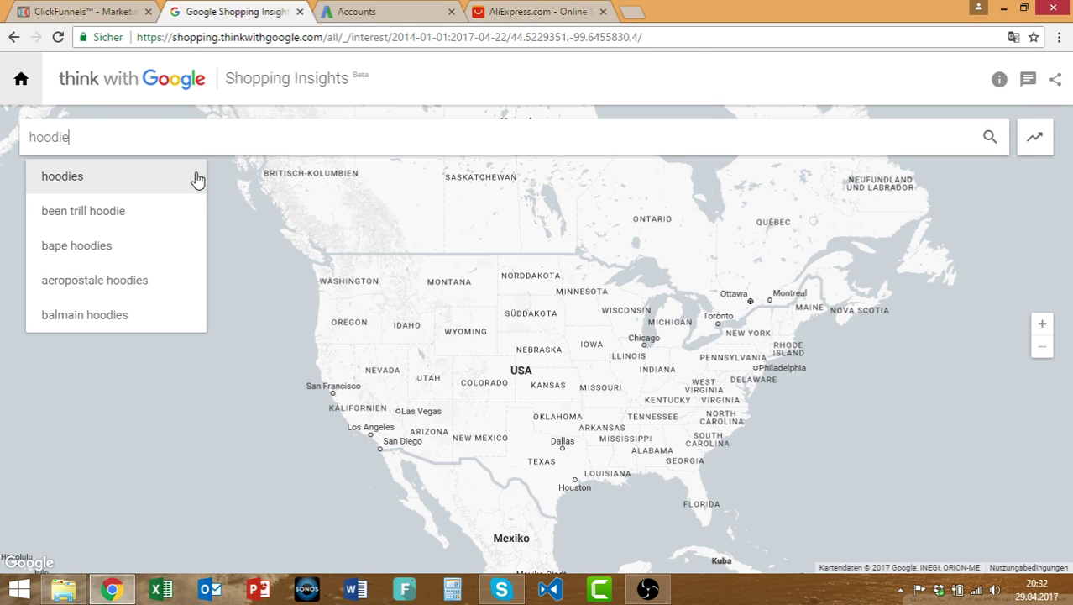
pyautogui.click(193, 178)
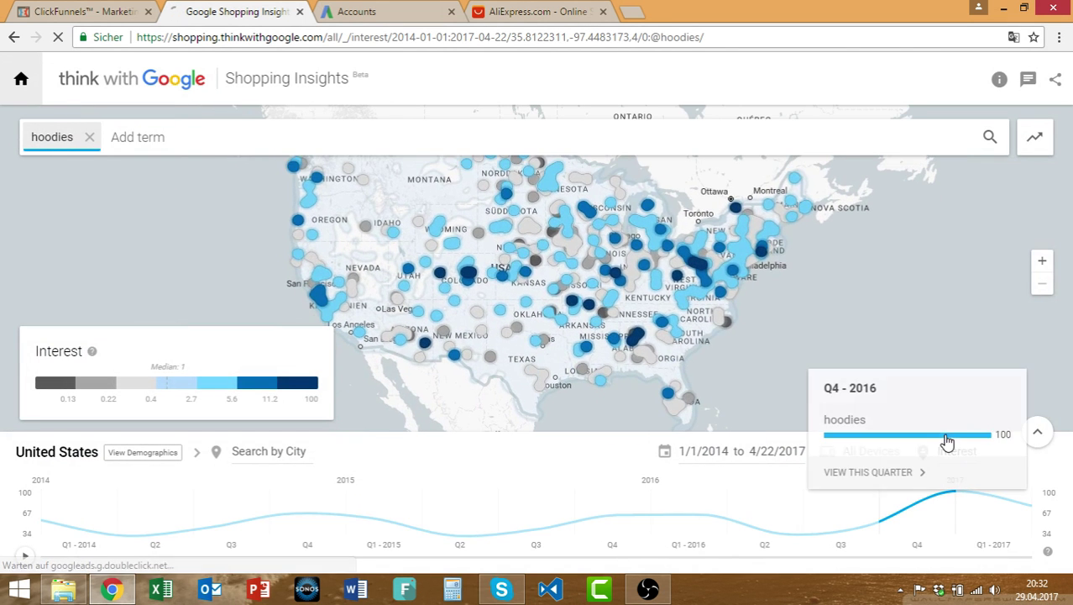
# - Switch the hoodies map to search Volume and view the top cities ranking on the city markers
pyautogui.click(964, 453)
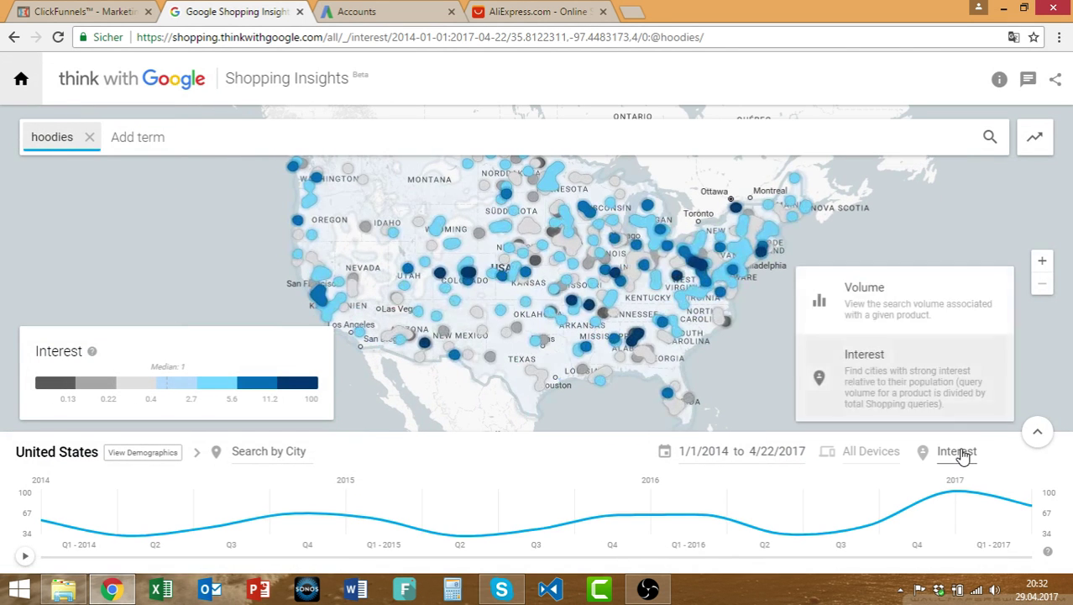
pyautogui.click(896, 314)
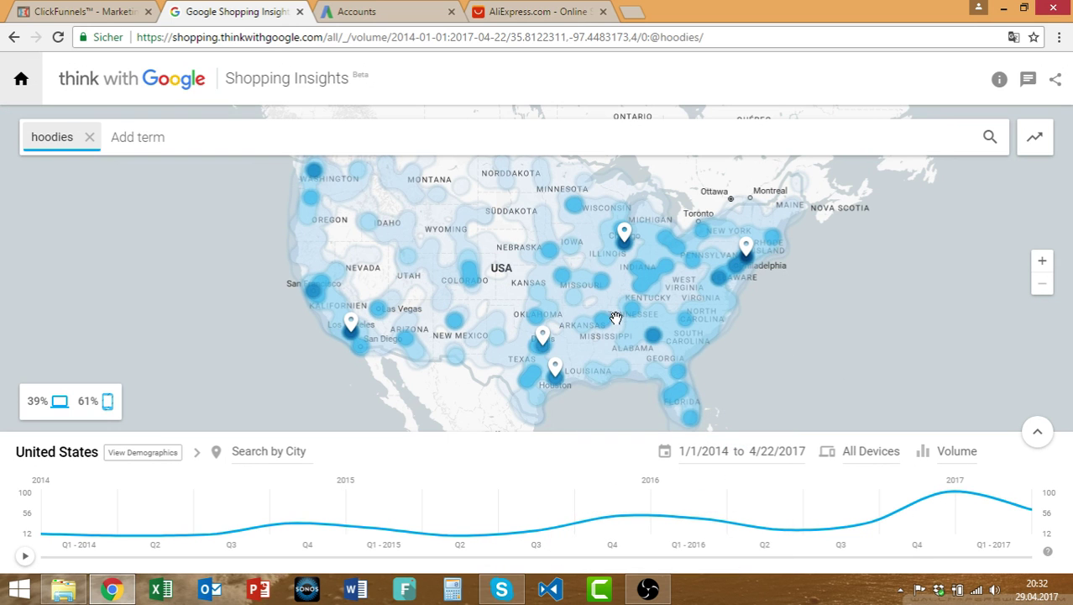
pyautogui.moveTo(616, 318)
pyautogui.mouseDown()
pyautogui.moveTo(630, 350)
pyautogui.moveTo(609, 335)
pyautogui.mouseUp()
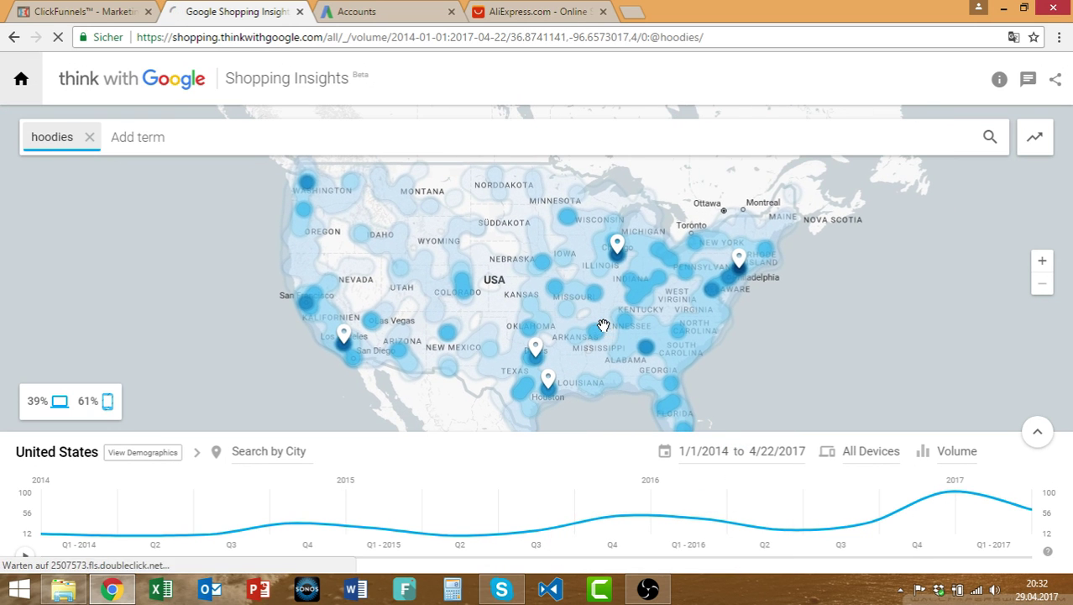
pyautogui.moveTo(738, 267)
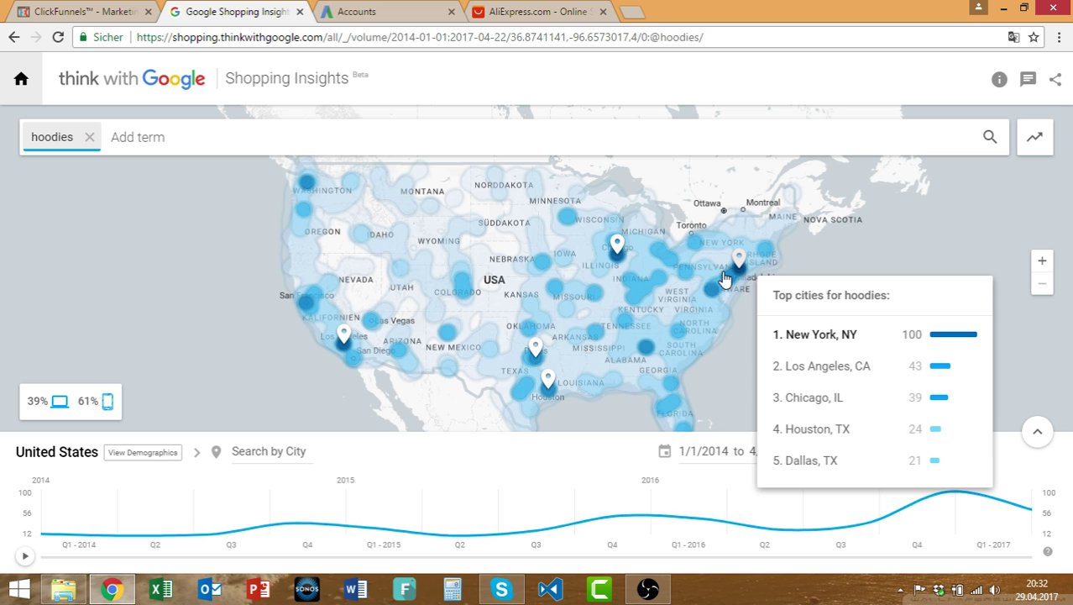
pyautogui.moveTo(538, 346)
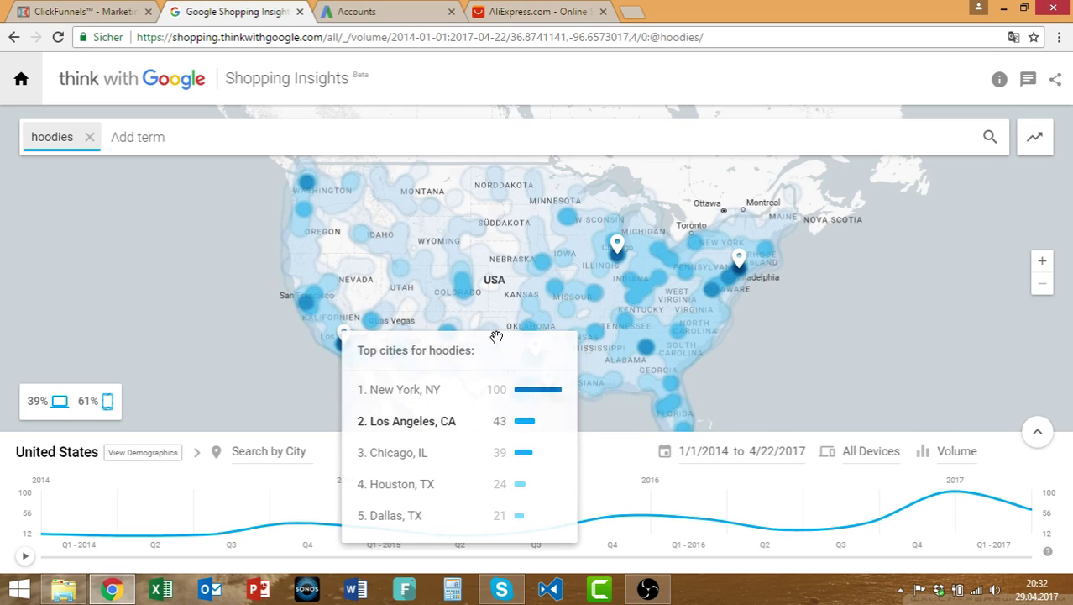
# - Switch the map back to Interest and examine how strong hoodie interest is across the regions of the United States
pyautogui.click(954, 454)
pyautogui.click(904, 381)
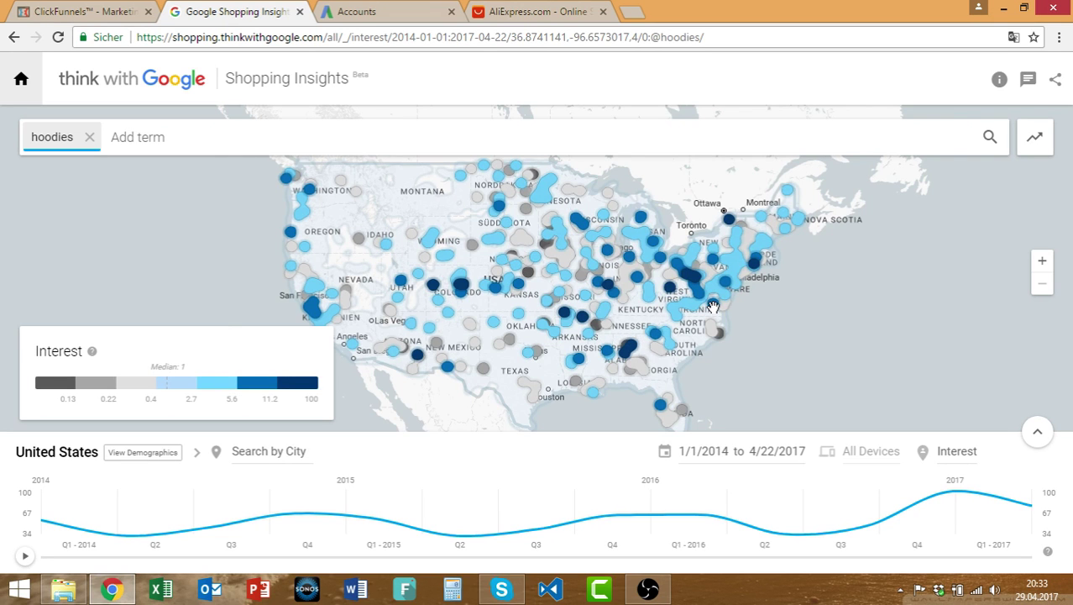
pyautogui.scroll(2, 712, 306)
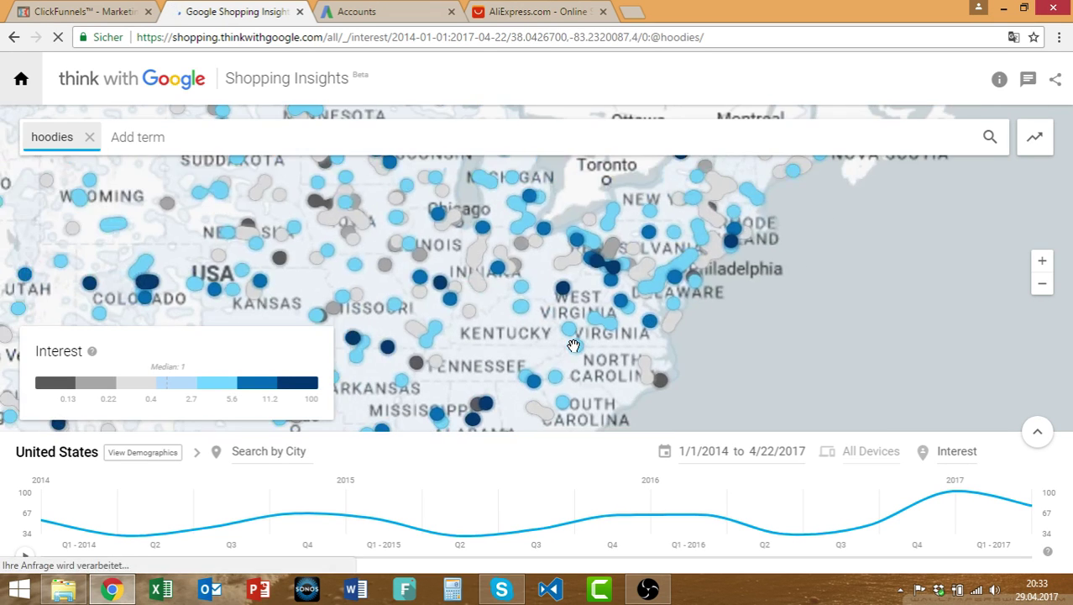
pyautogui.scroll(-2, 574, 345)
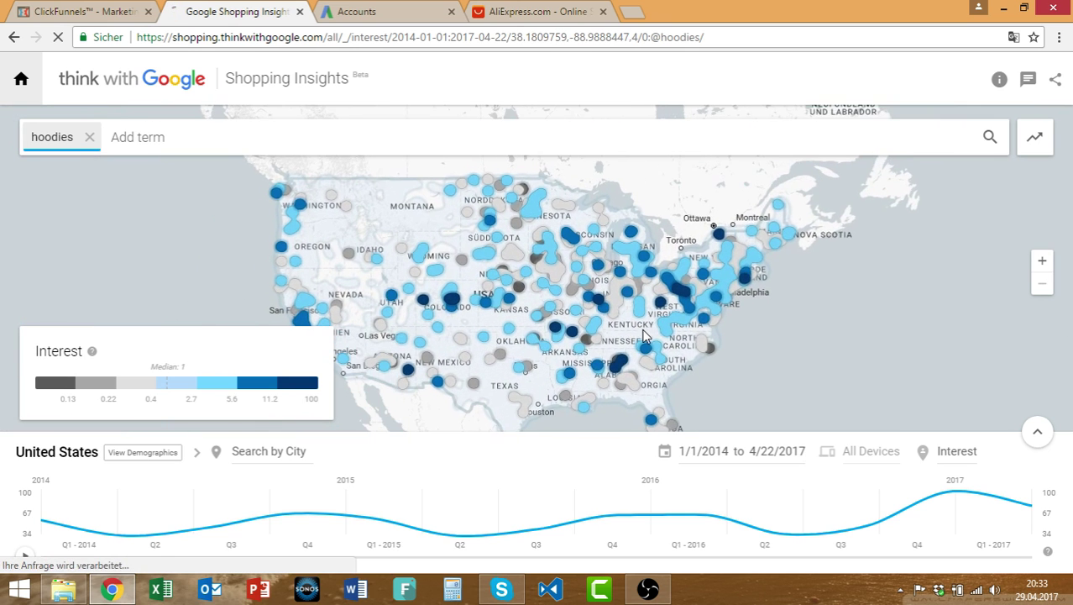
pyautogui.moveTo(644, 331); pyautogui.dragTo(676, 327)
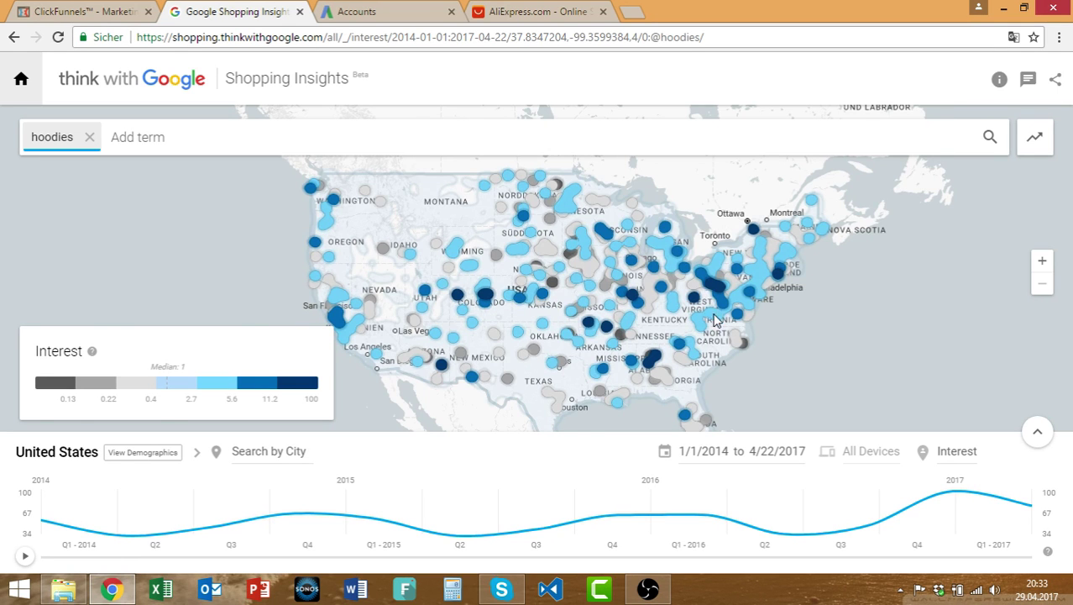
pyautogui.scroll(1, 715, 319)
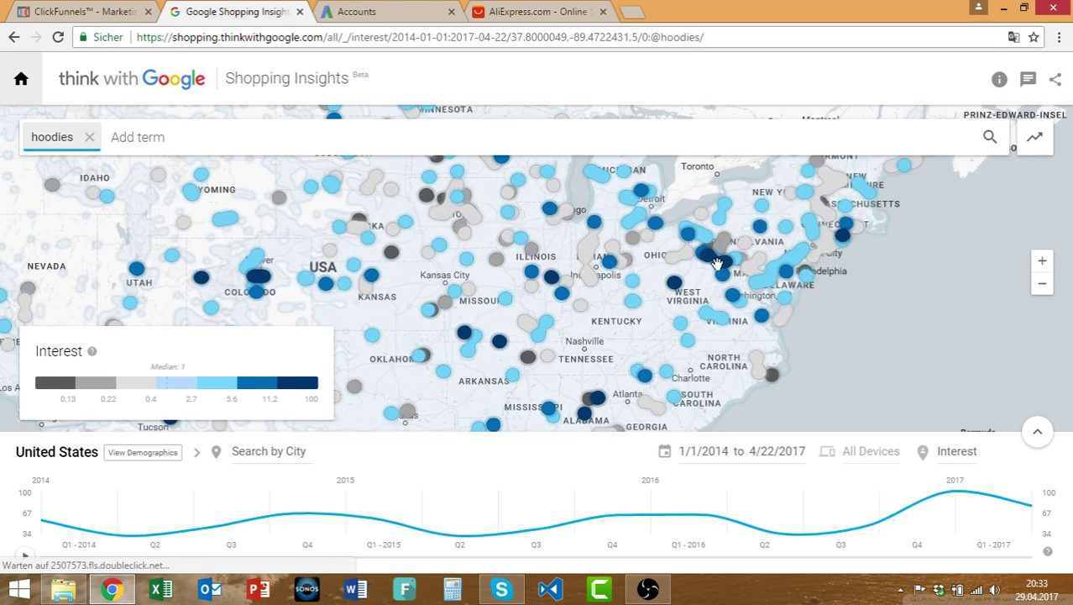
pyautogui.scroll(-1, 718, 263)
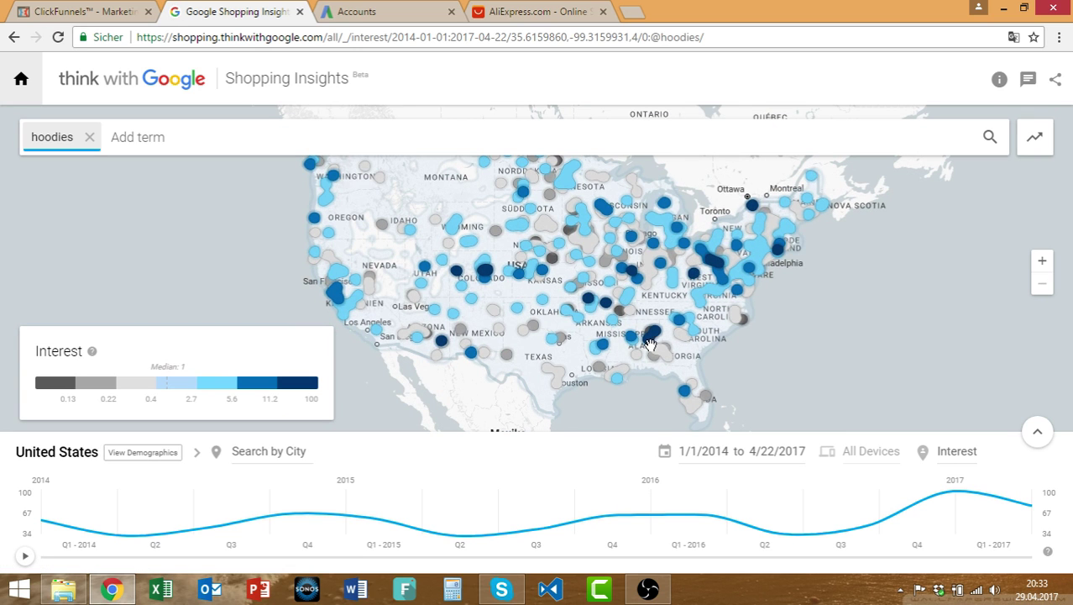
pyautogui.moveTo(475, 267); pyautogui.dragTo(510, 317)
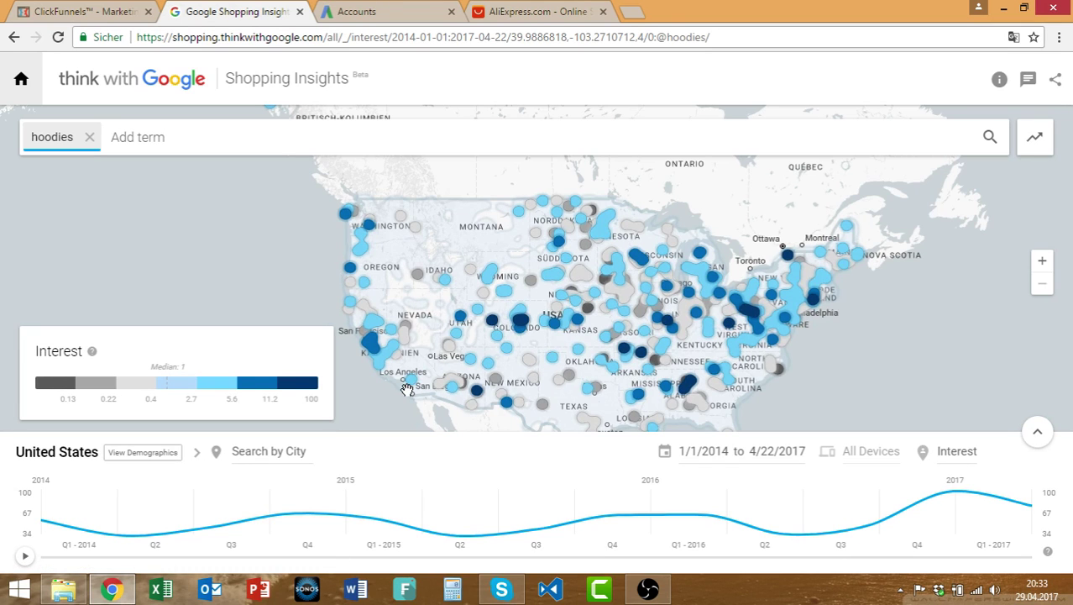
pyautogui.moveTo(459, 351); pyautogui.dragTo(448, 320)
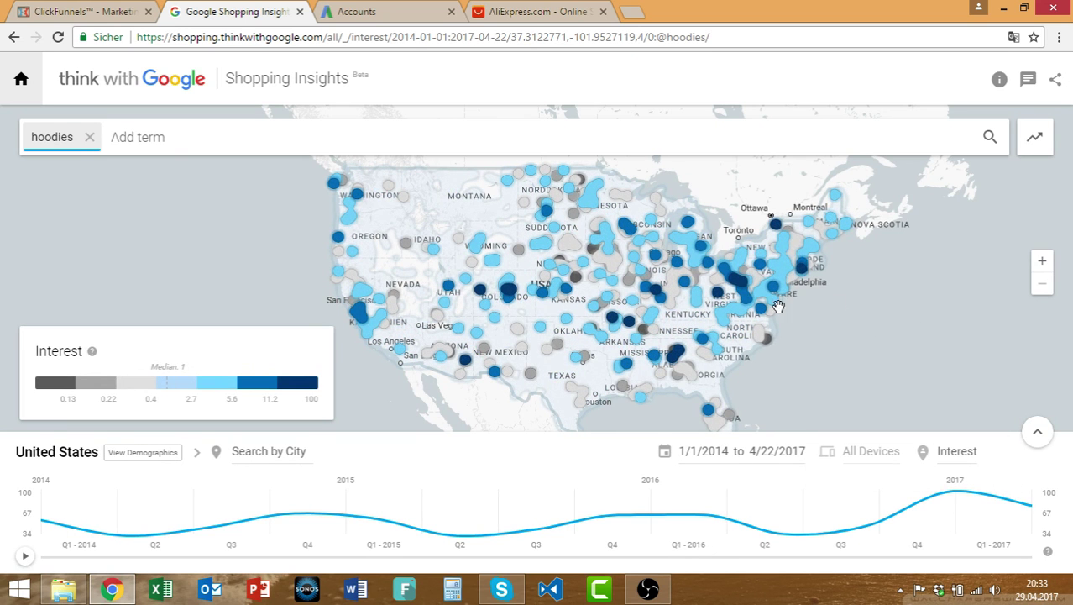
pyautogui.moveTo(850, 312); pyautogui.dragTo(822, 314)
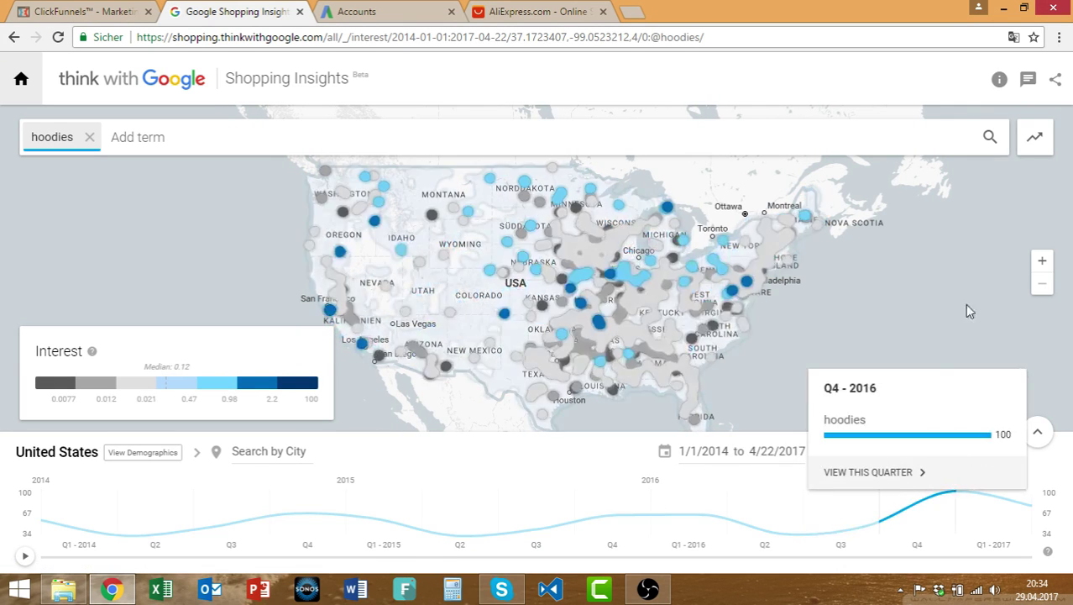
# - Open the product rankings and view the trending products with rising interest for February 2017
pyautogui.click(1036, 139)
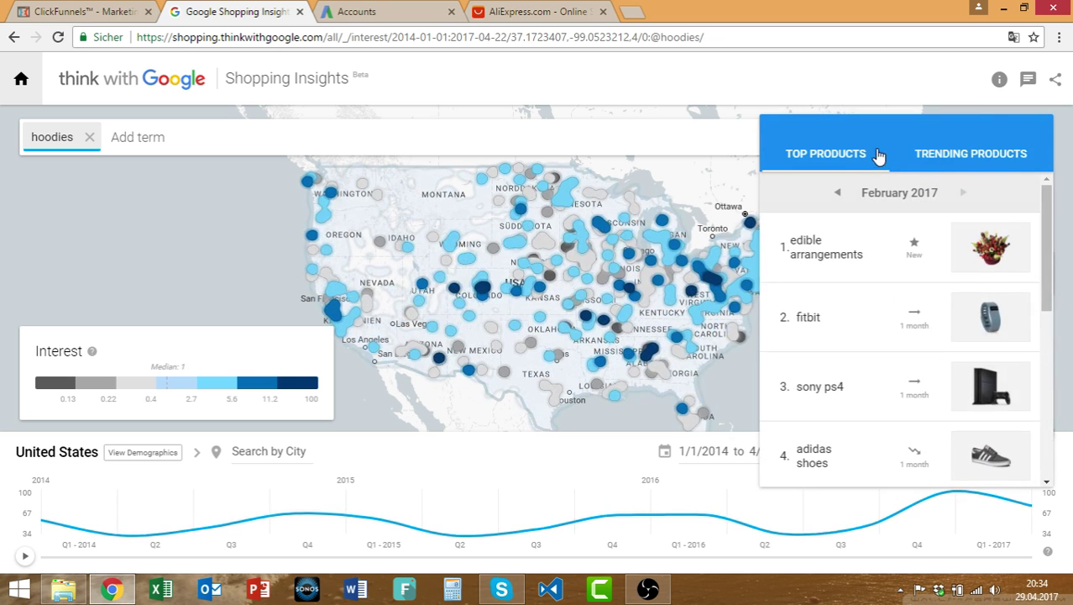
pyautogui.click(972, 156)
pyautogui.click(786, 156)
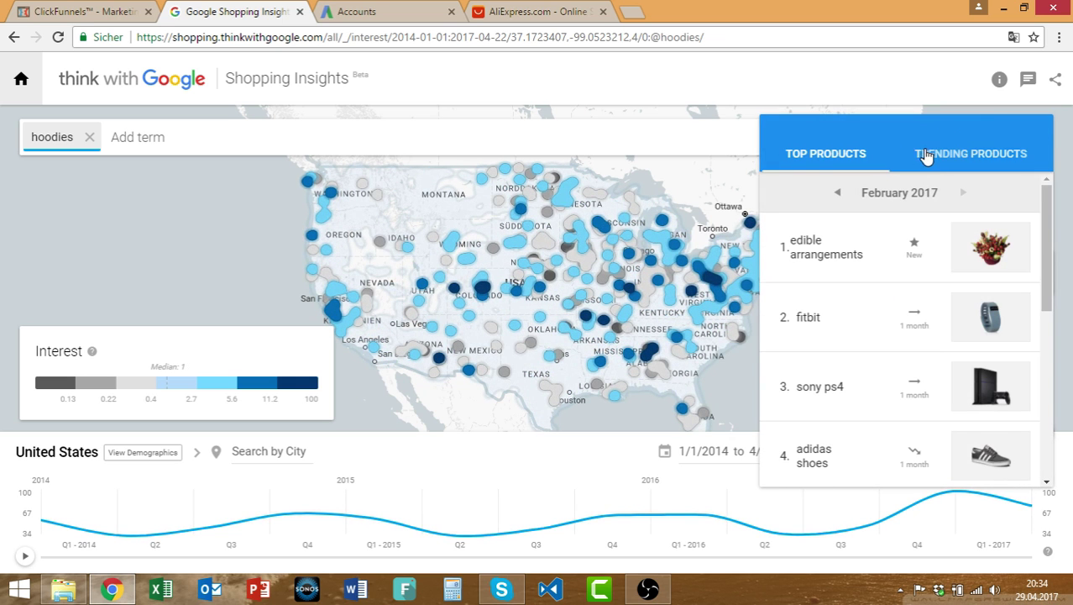
pyautogui.click(965, 159)
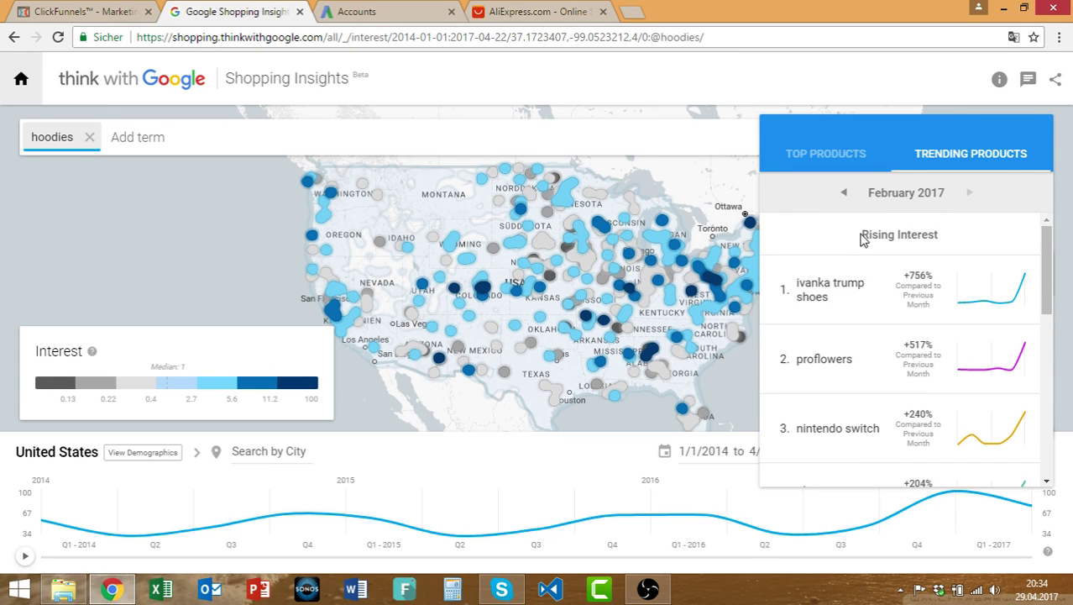
pyautogui.moveTo(863, 235); pyautogui.dragTo(911, 232)
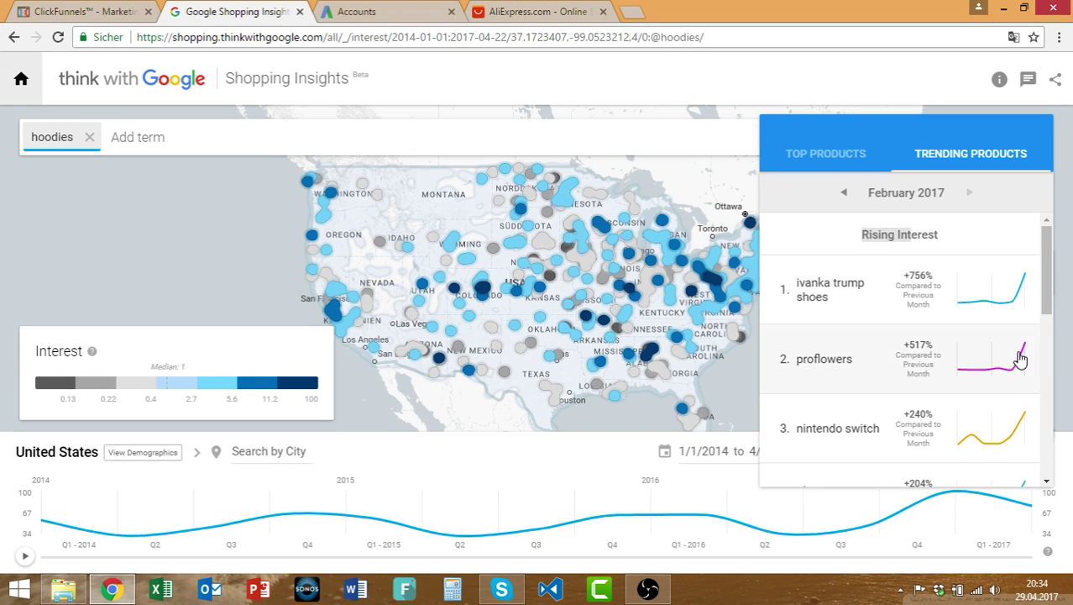
pyautogui.moveTo(1017, 352); pyautogui.dragTo(1016, 310)
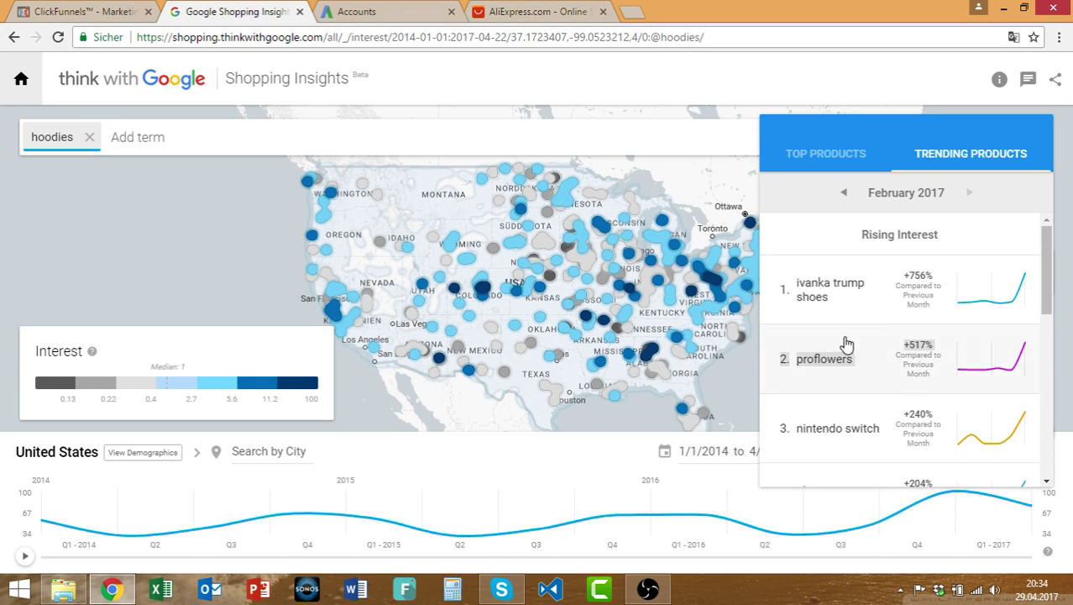
# - Compare the rising-interest and declining-interest products in the February 2017 trending list
pyautogui.scroll(-3, 874, 341)
pyautogui.scroll(-1, 827, 348)
pyautogui.scroll(-4, 867, 346)
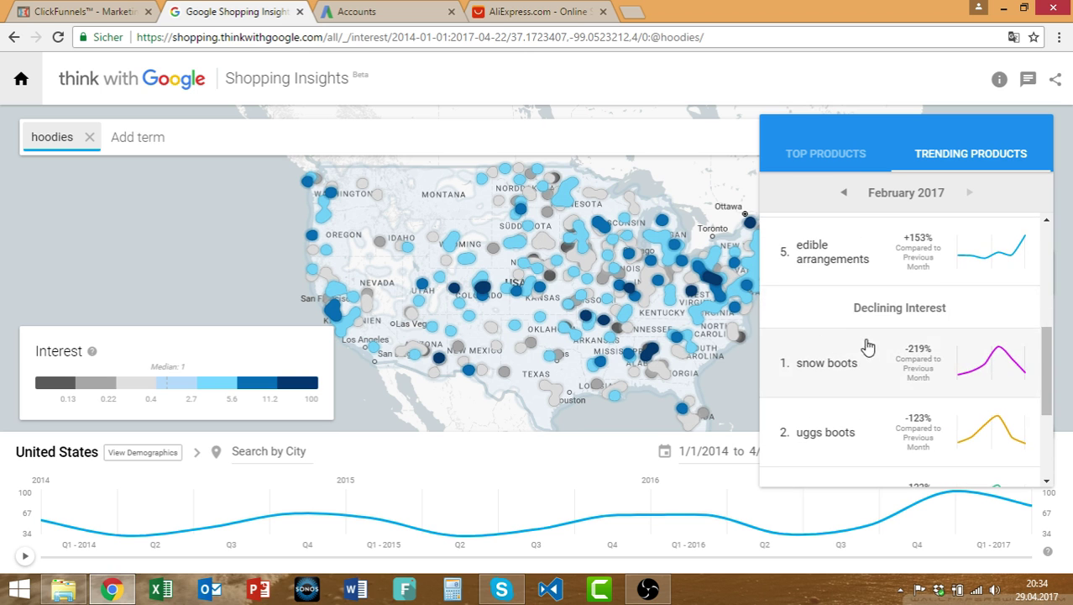
pyautogui.scroll(7, 870, 342)
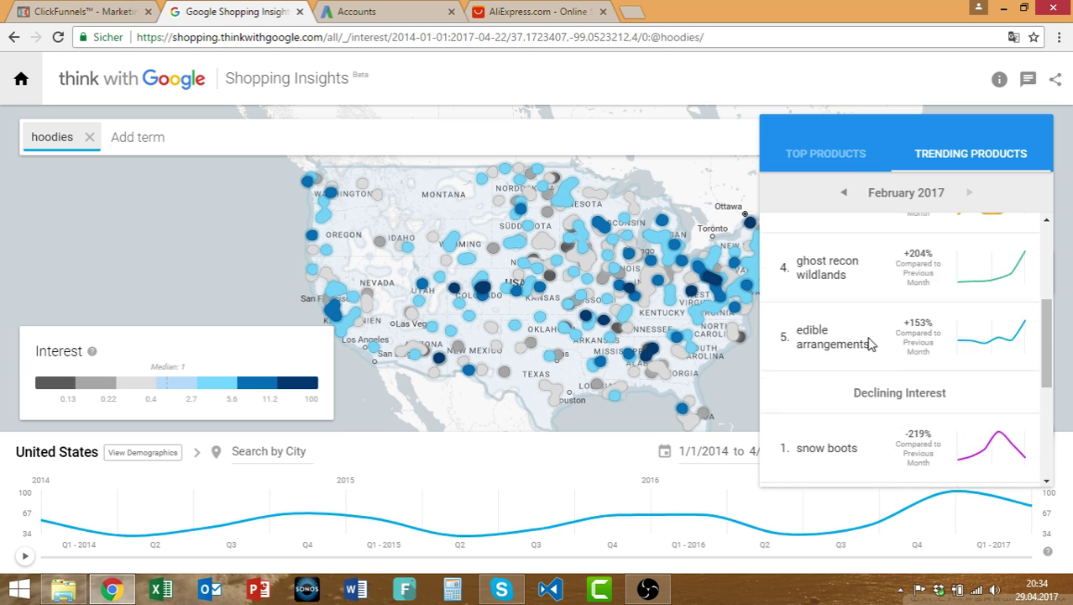
pyautogui.scroll(-3, 885, 336)
pyautogui.scroll(-3, 886, 339)
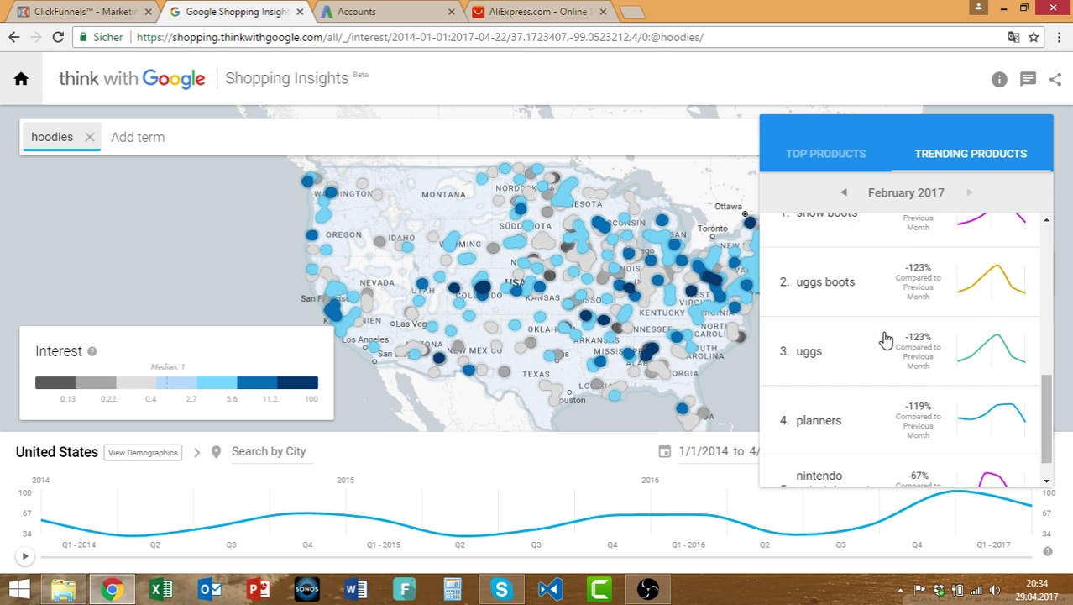
pyautogui.scroll(7, 912, 332)
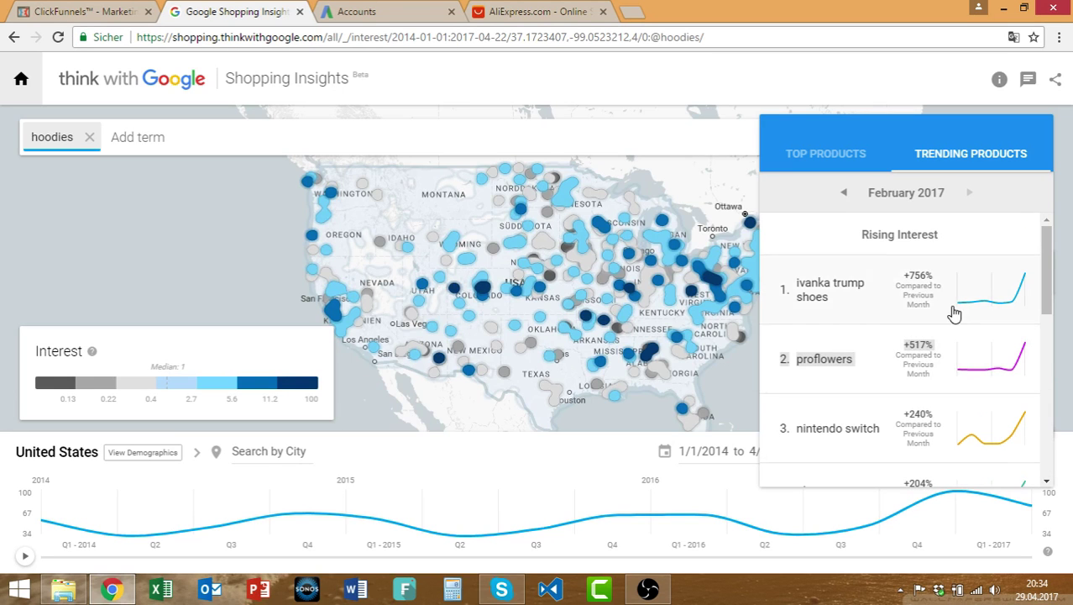
pyautogui.scroll(-6, 928, 314)
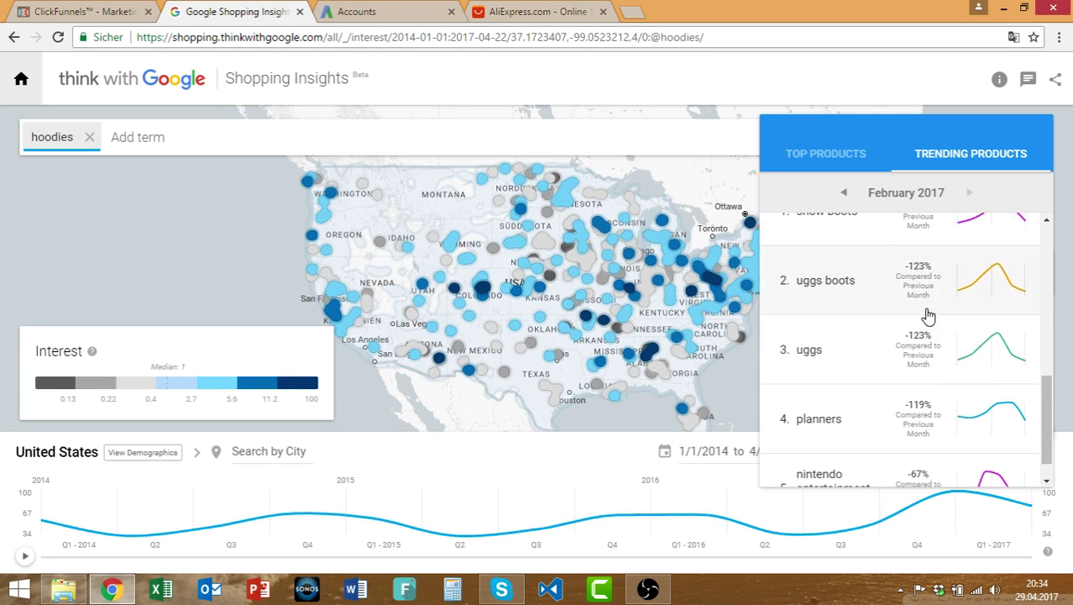
pyautogui.scroll(7, 924, 315)
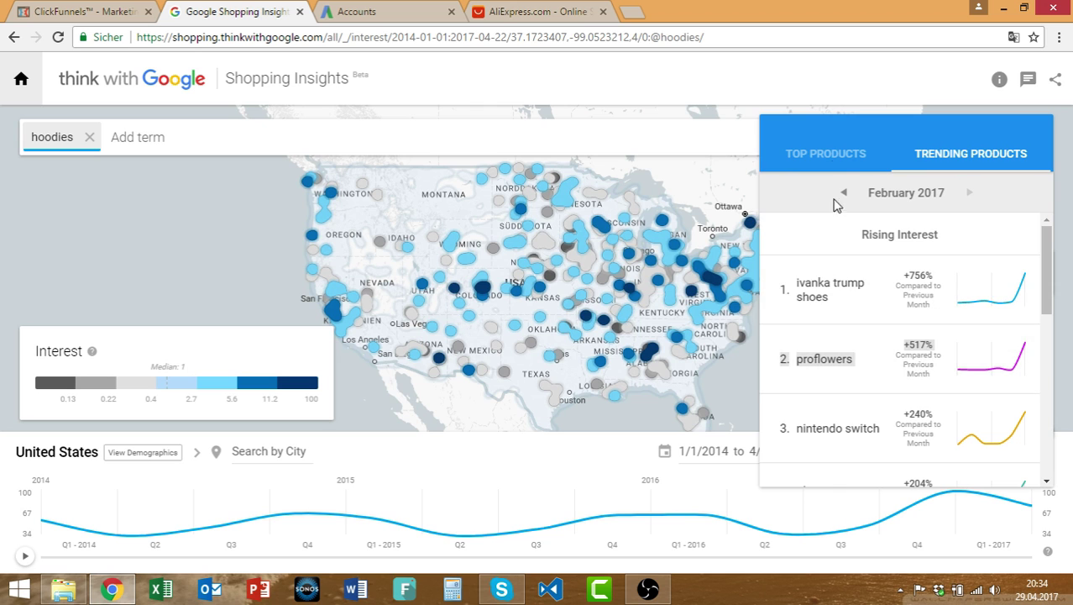
# - Show the top products for February 2017 and look through the ranking
pyautogui.click(811, 152)
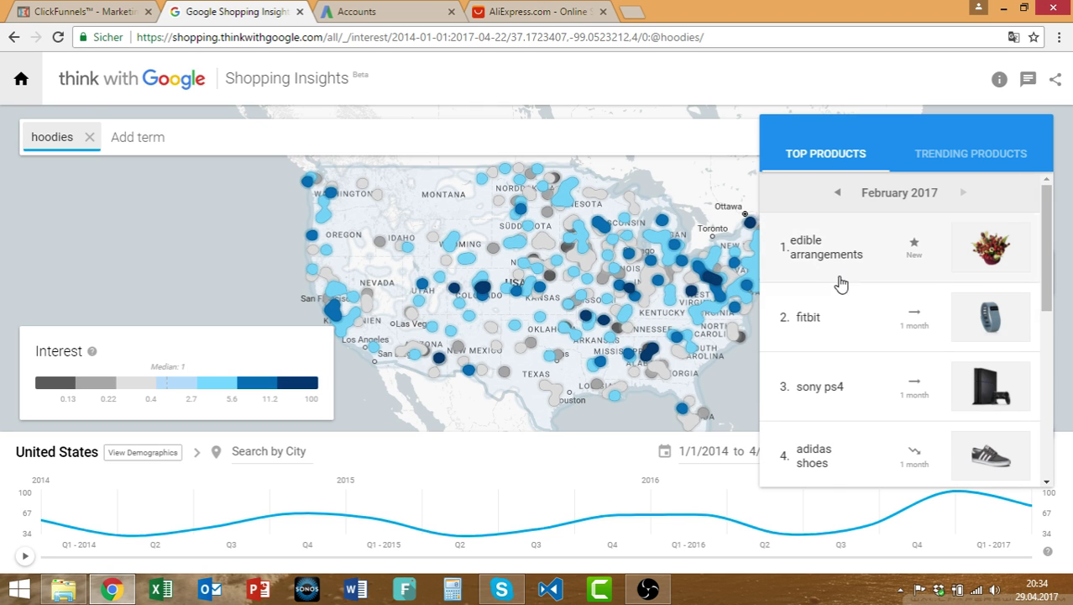
pyautogui.scroll(-5, 852, 348)
pyautogui.scroll(-1, 850, 341)
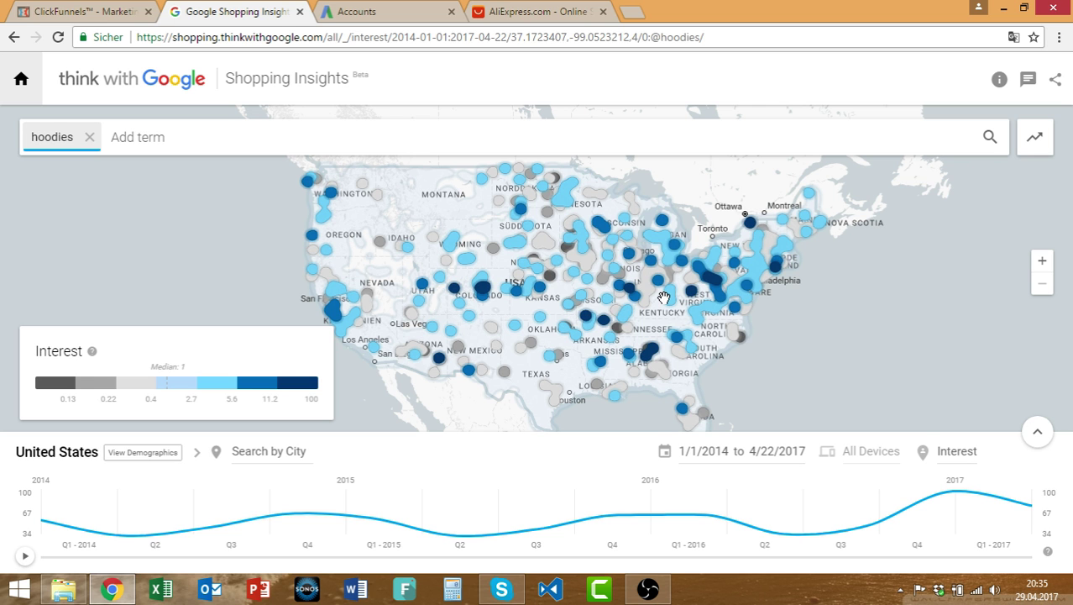
# - Switch to the Google AdWords accounts overview
pyautogui.click(398, 11)
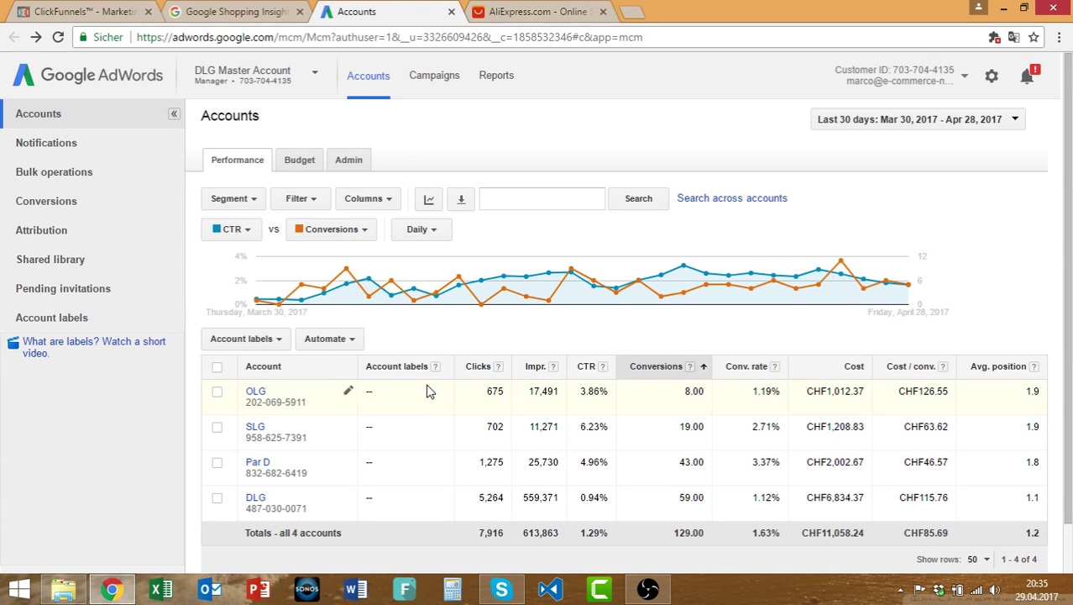
# - Open the DLG client account in Google AdWords and go to its Keyword Planner
pyautogui.click(248, 10)
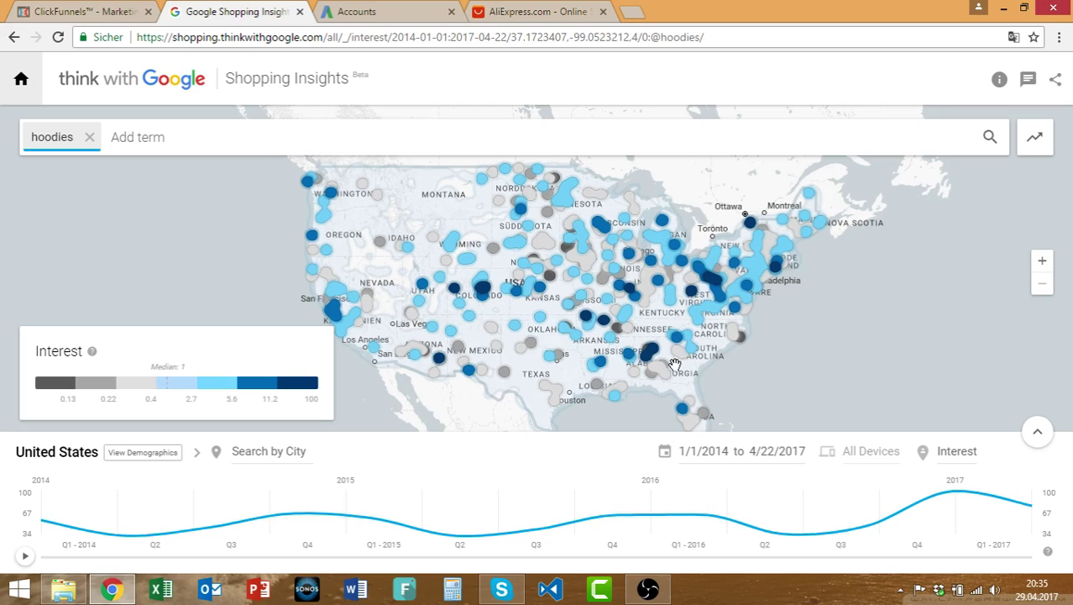
pyautogui.click(368, 10)
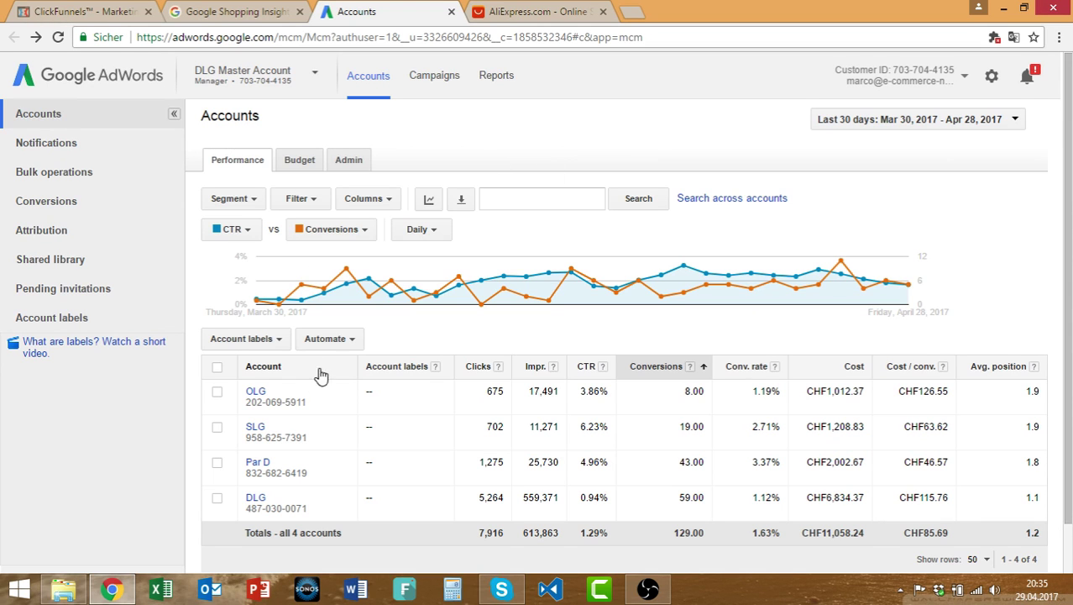
pyautogui.click(253, 499)
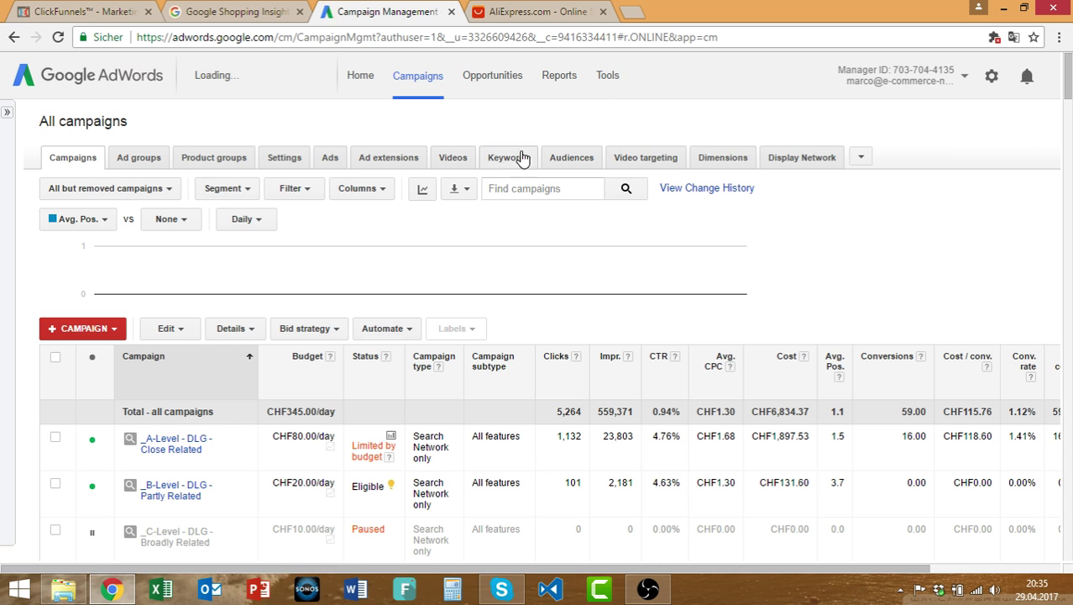
pyautogui.click(609, 75)
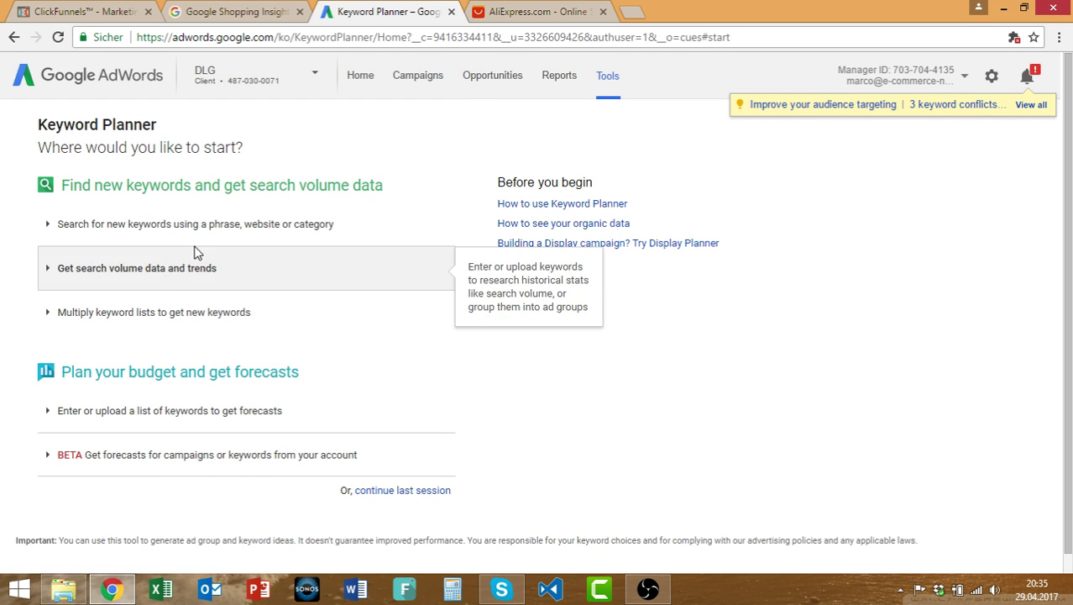
# - Start a search for new keywords by phrase, website or category with "hoodie" as the product or service
pyautogui.click(134, 232)
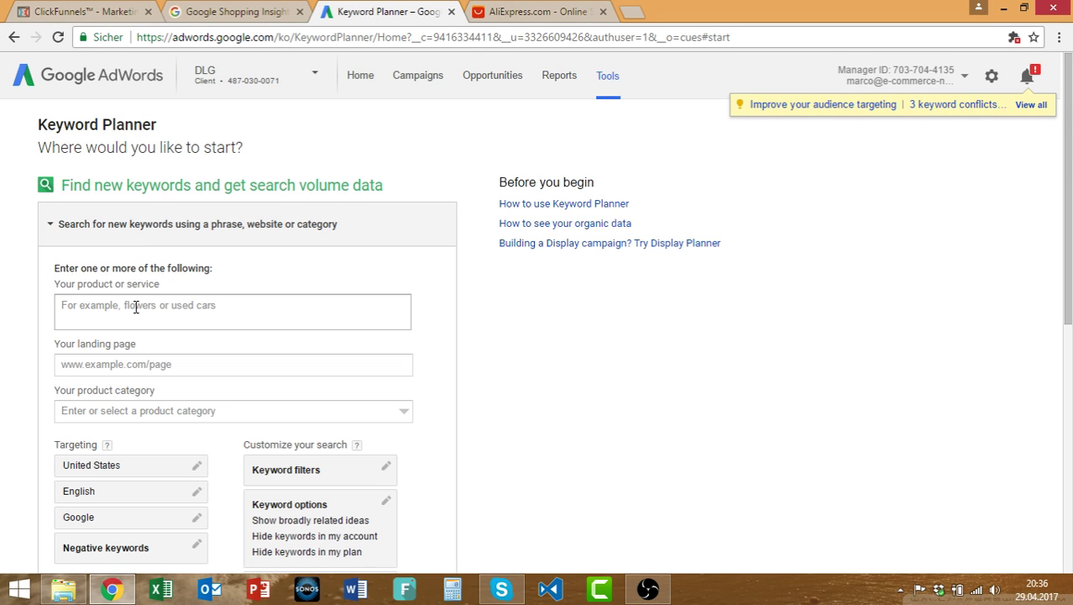
pyautogui.click(135, 307)
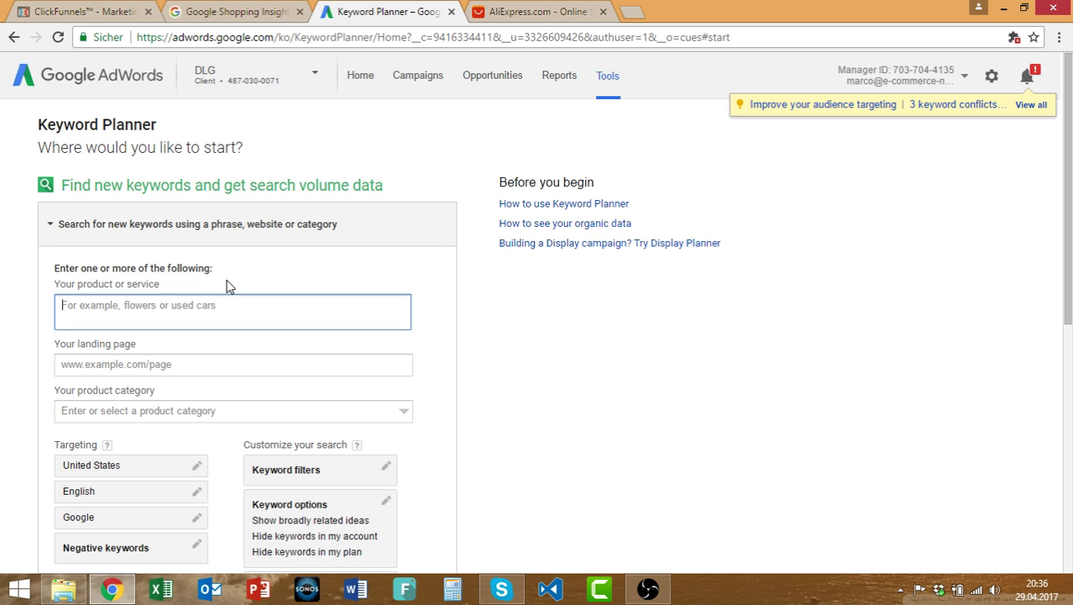
pyautogui.write('hoodie')
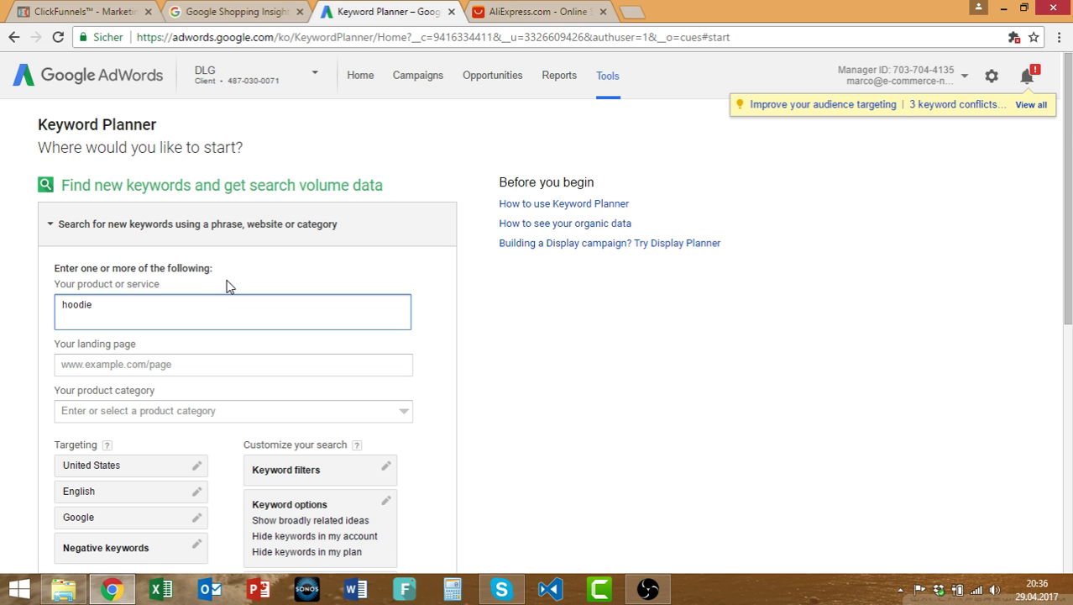
# - Set the average monthly searches date range to Jan 2017 - Mar 2017, with comparison to the previous period turned on
pyautogui.scroll(-2, 227, 287)
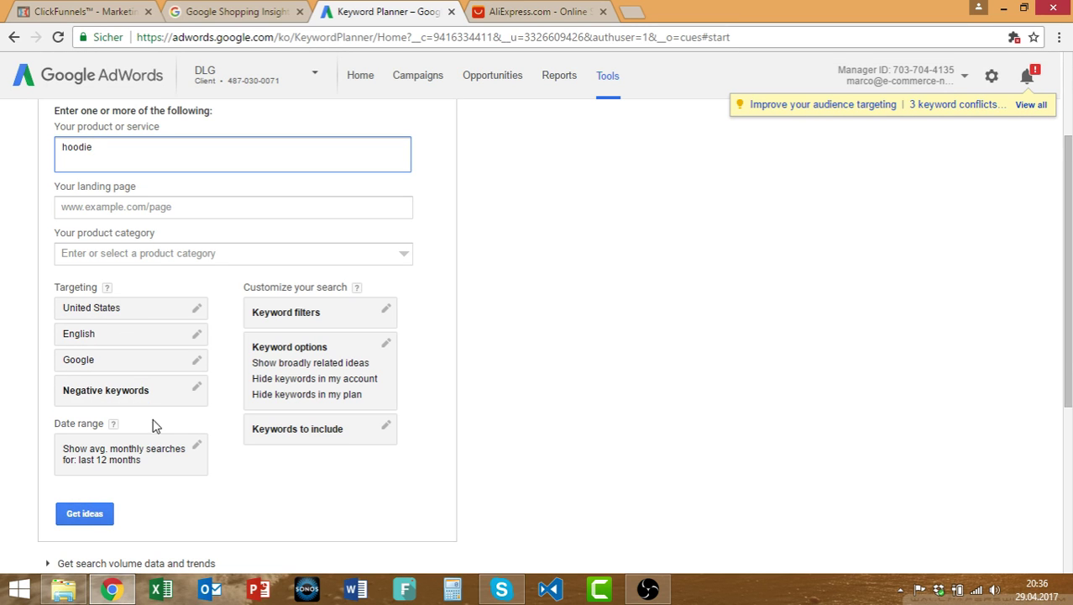
pyautogui.click(152, 446)
pyautogui.scroll(-1, 134, 428)
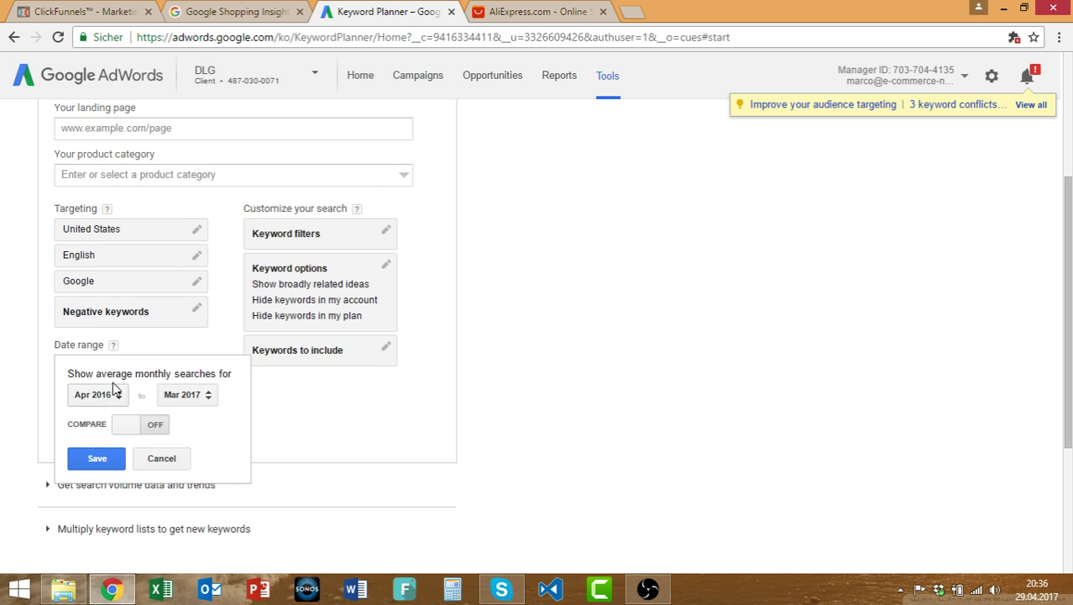
pyautogui.click(146, 429)
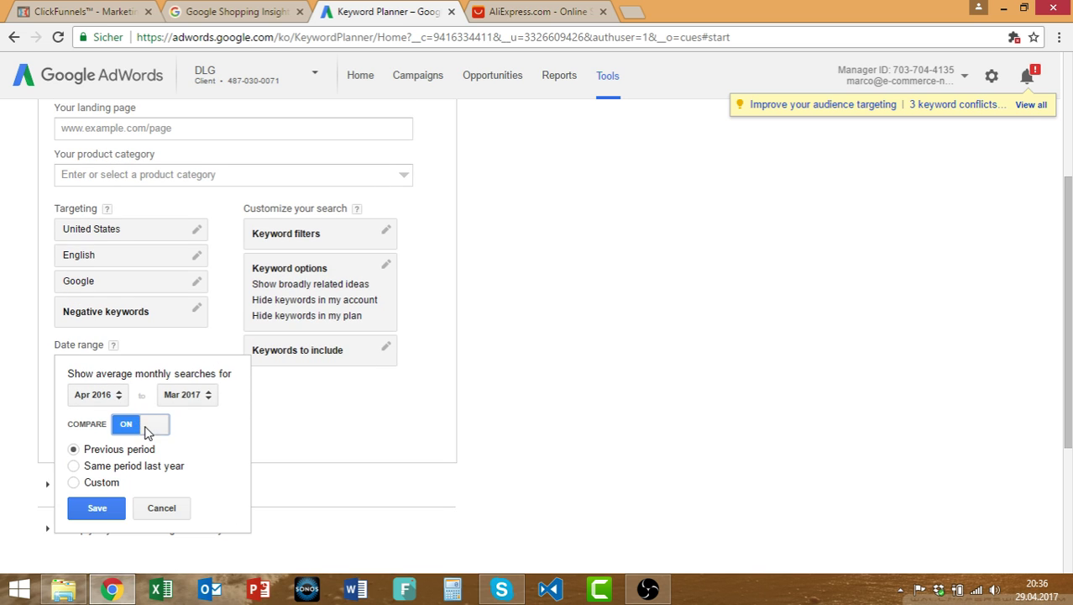
pyautogui.click(98, 401)
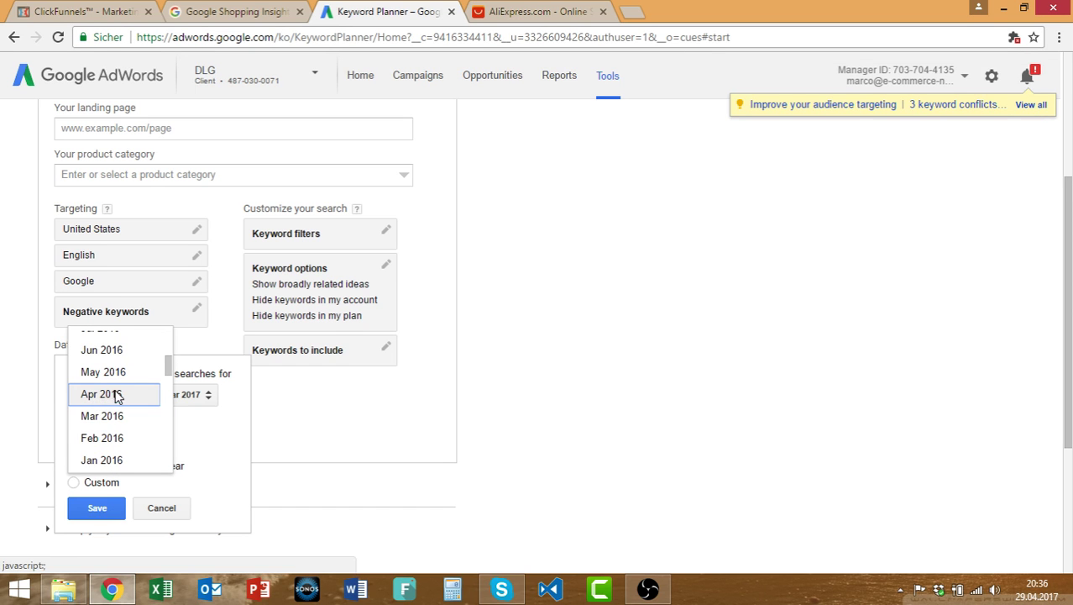
pyautogui.click(117, 438)
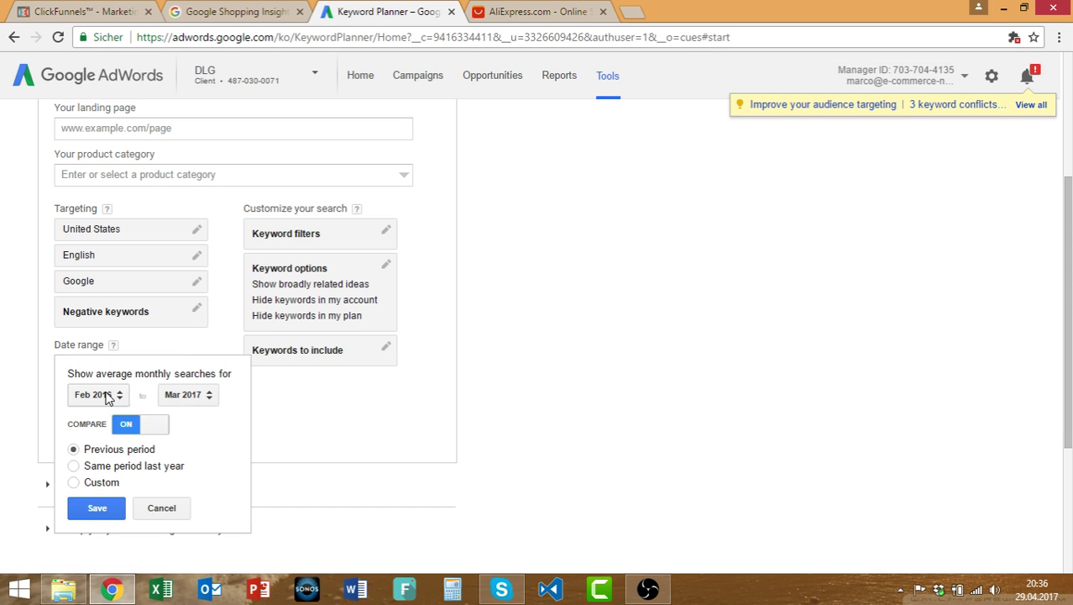
pyautogui.click(106, 398)
pyautogui.scroll(6, 113, 405)
pyautogui.scroll(-4, 79, 398)
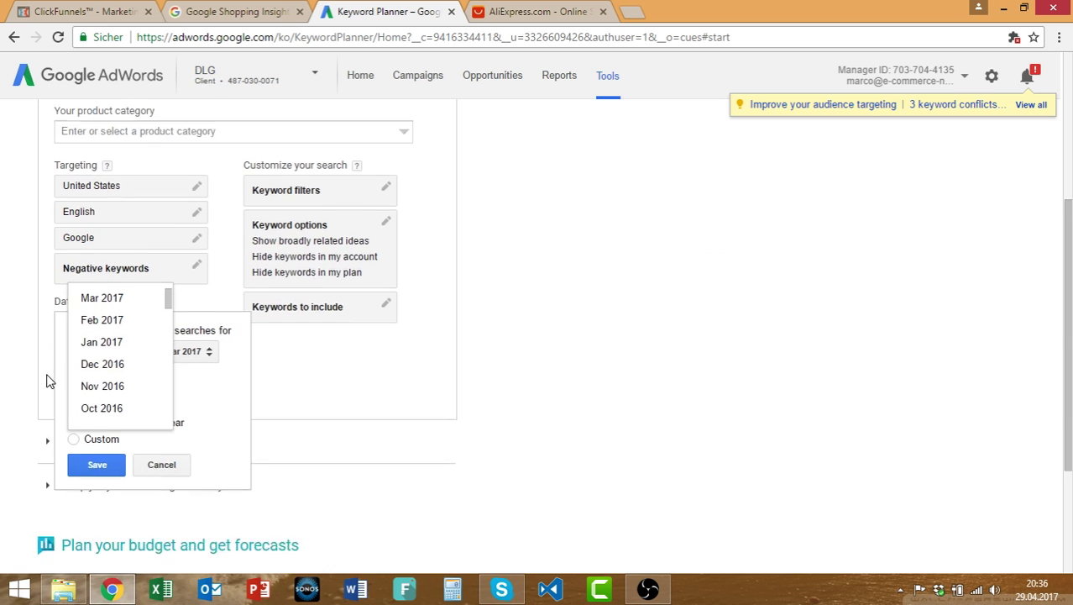
pyautogui.click(105, 314)
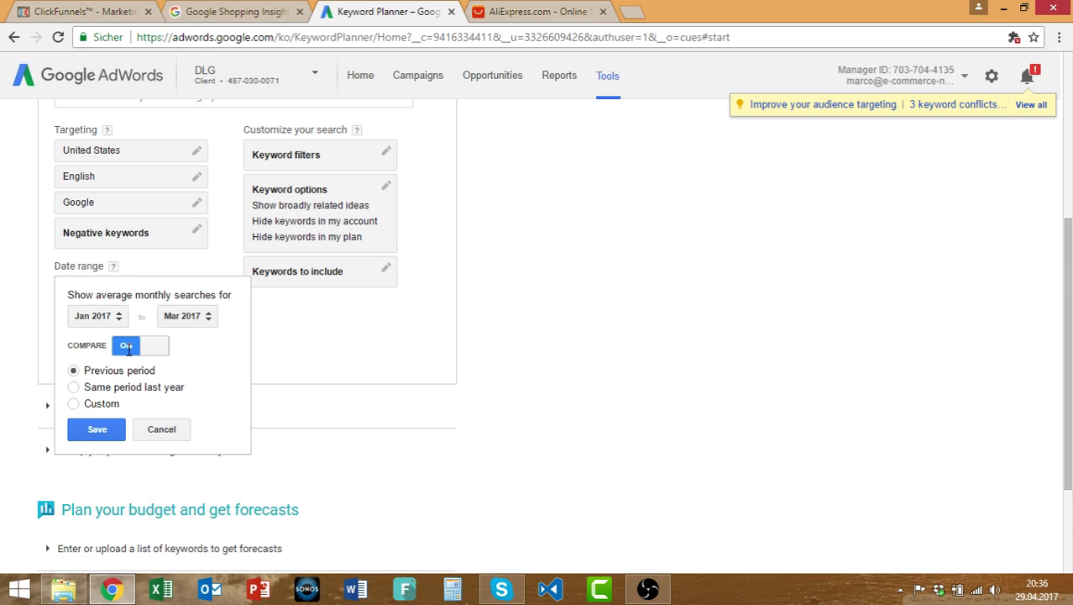
pyautogui.click(92, 429)
# - Target Google and search partners and get the keyword ideas for the hoodie search
pyautogui.scroll(1, 118, 306)
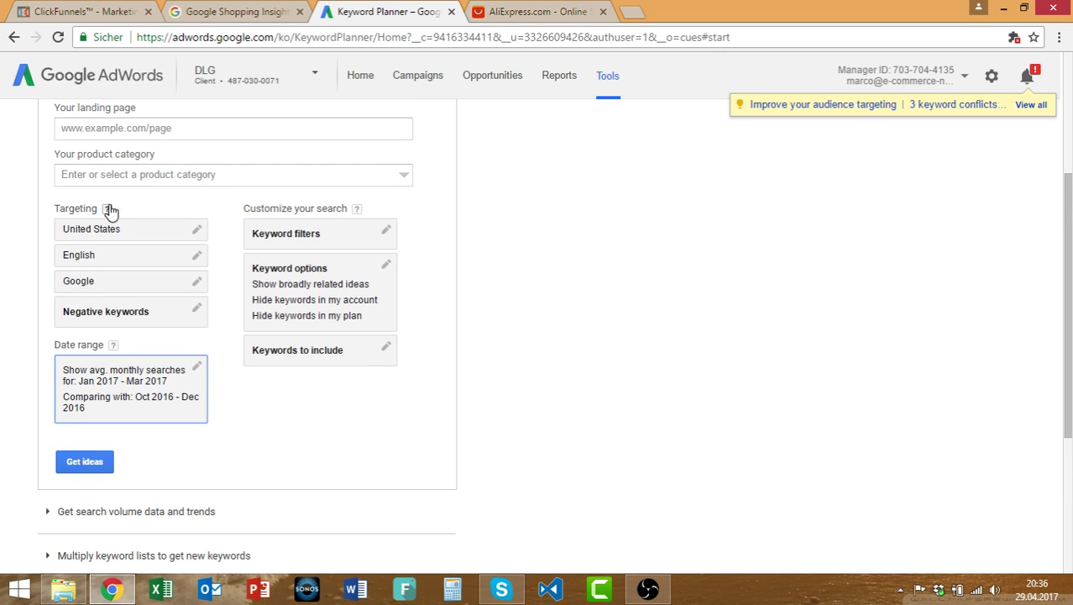
pyautogui.click(100, 285)
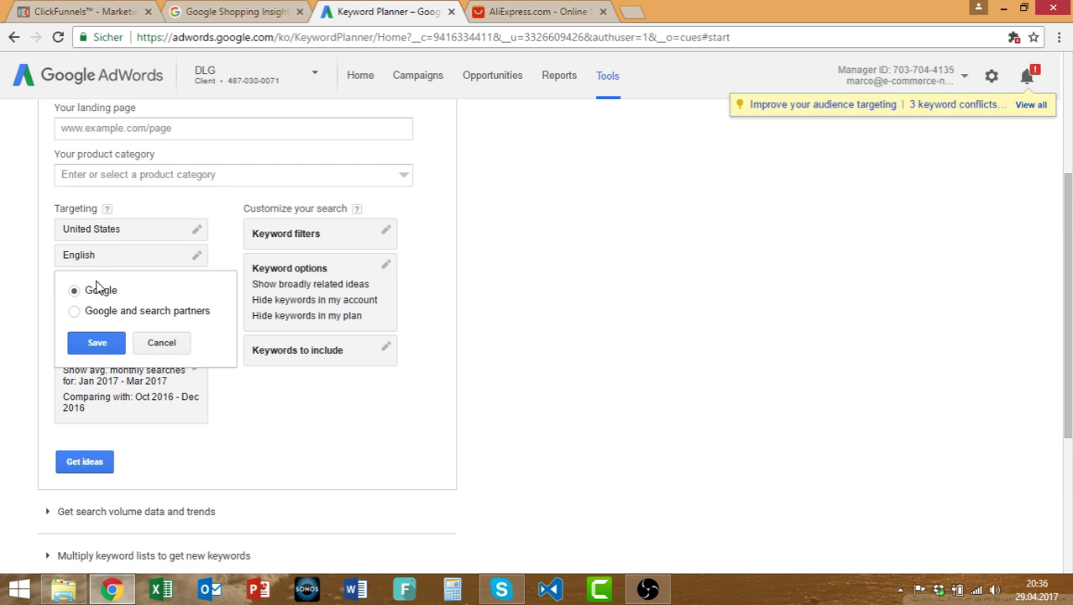
pyautogui.click(96, 343)
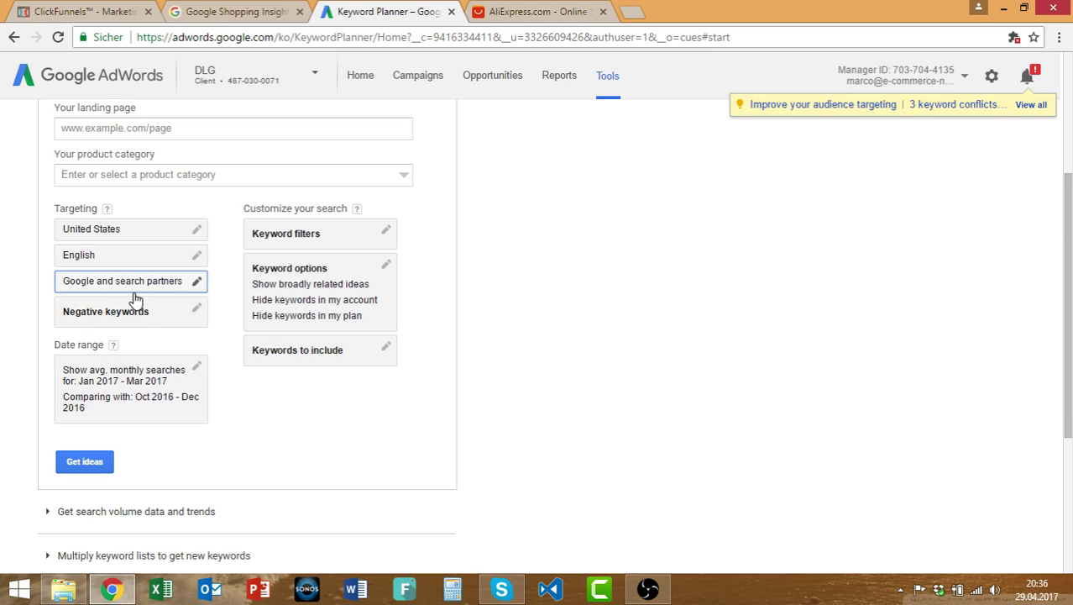
pyautogui.click(77, 461)
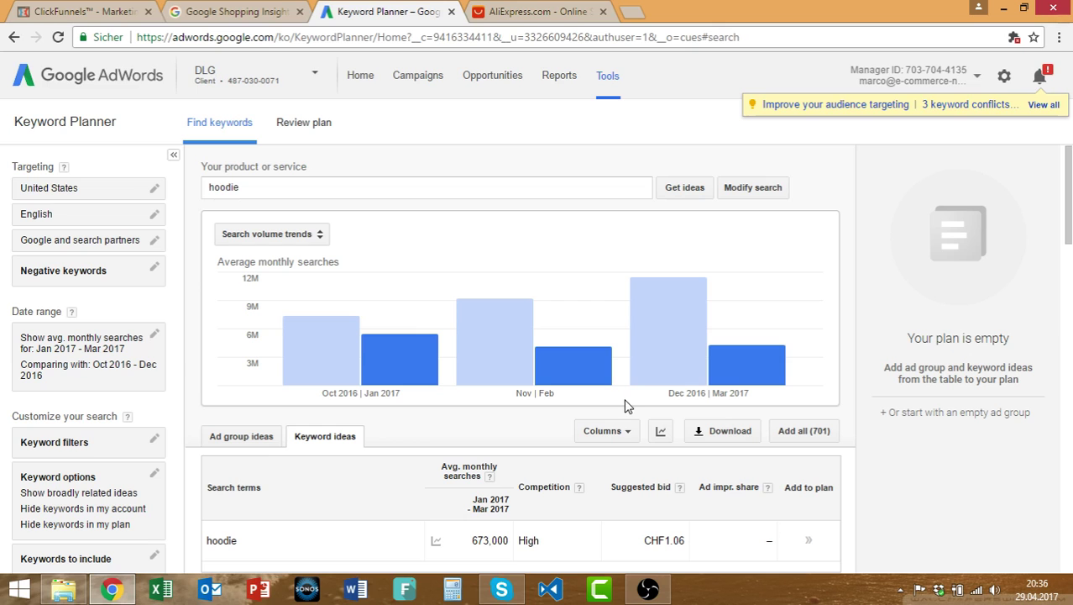
# - Show the ad group ideas for hoodie and review their monthly searches alongside the search volume trends chart
pyautogui.scroll(-2, 376, 366)
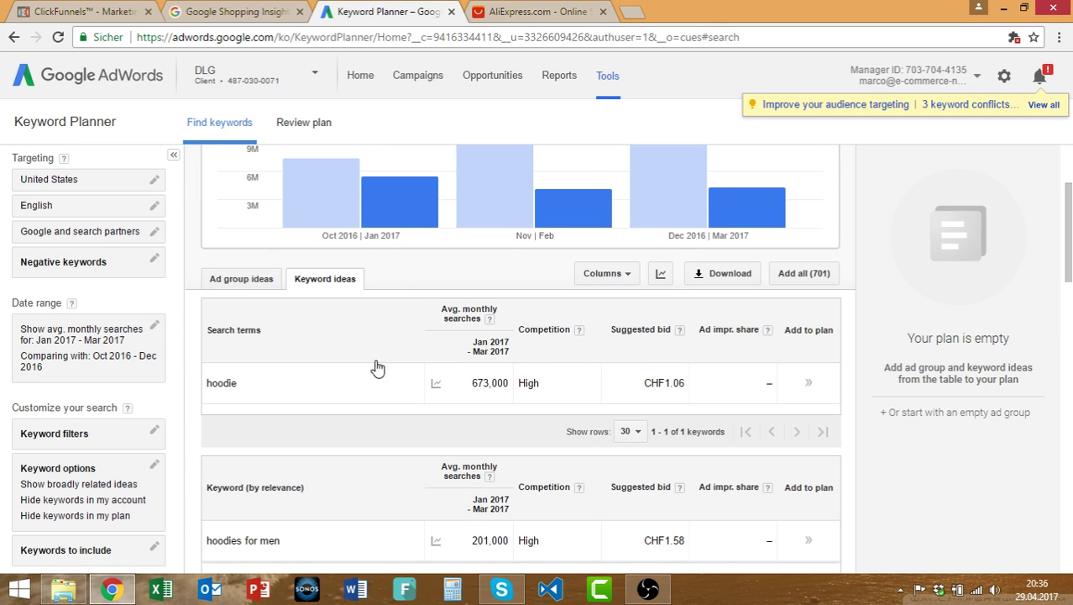
pyautogui.click(241, 279)
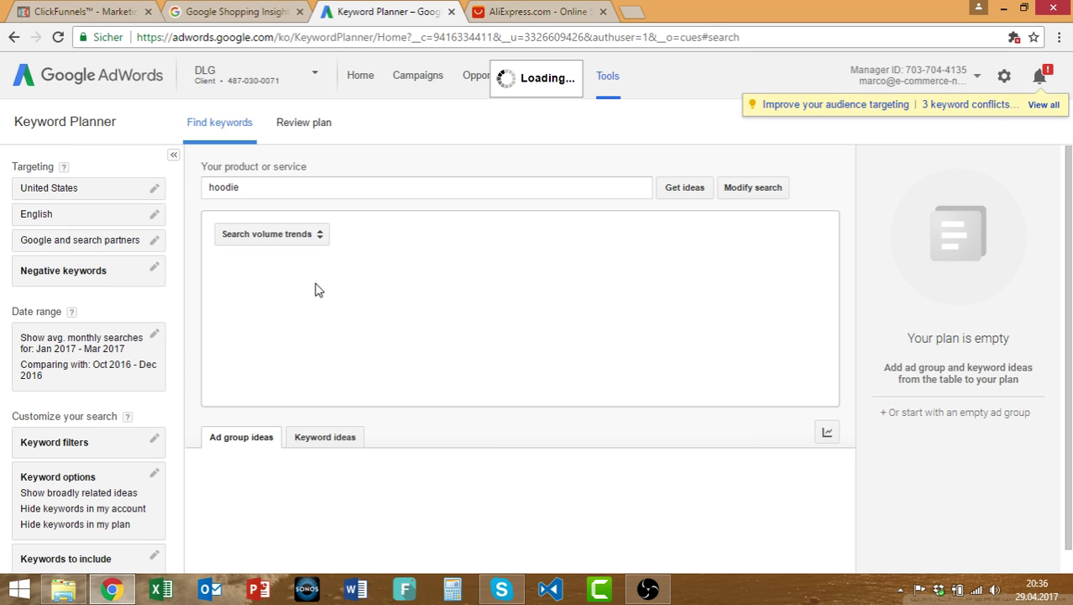
pyautogui.scroll(-1, 354, 335)
pyautogui.scroll(-1, 354, 339)
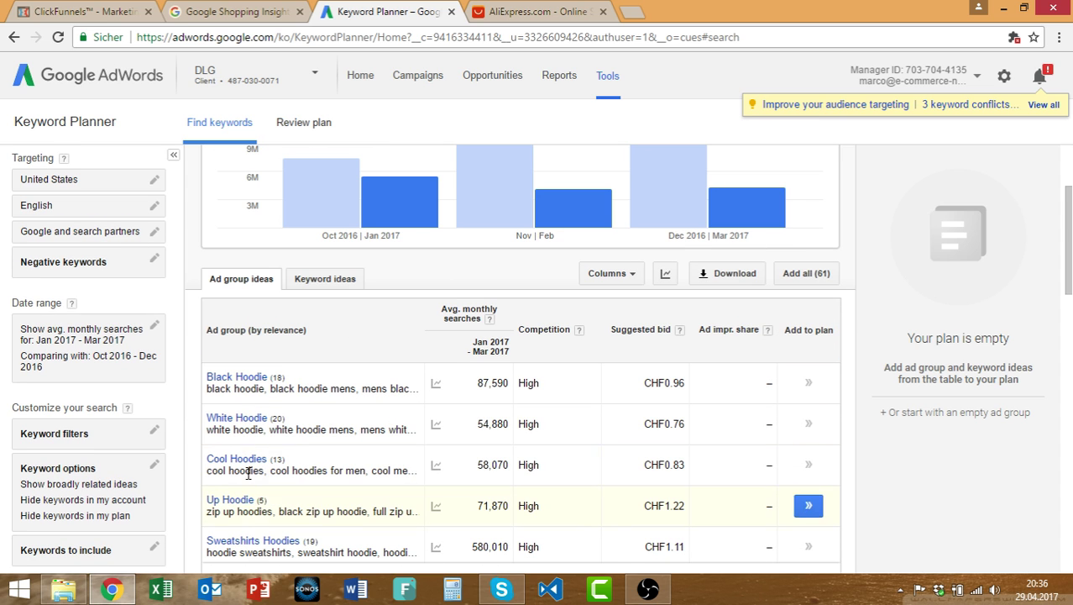
pyautogui.scroll(-1, 251, 470)
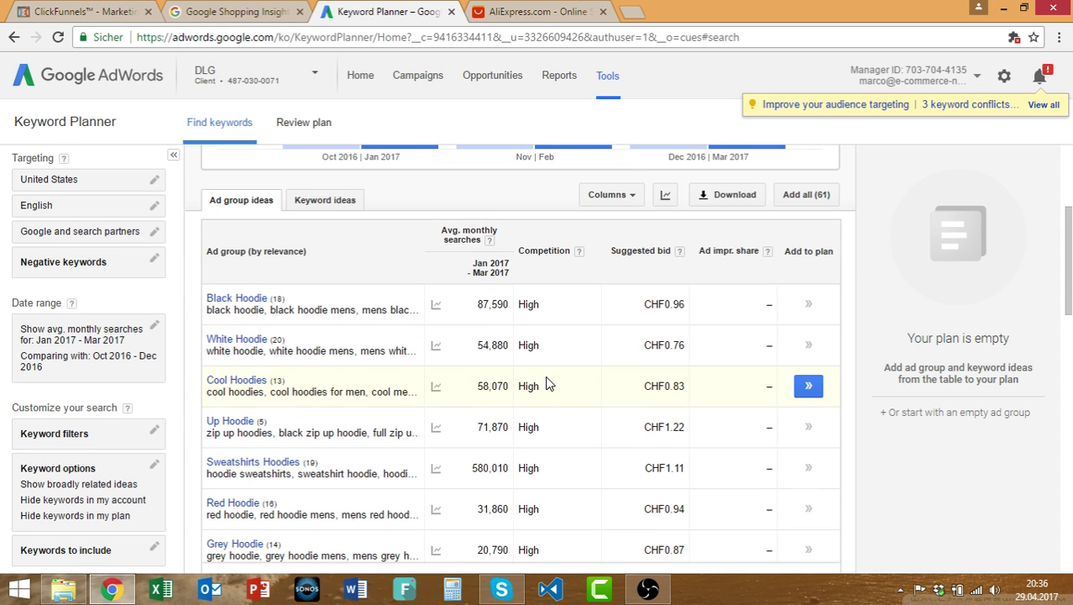
pyautogui.scroll(1, 546, 383)
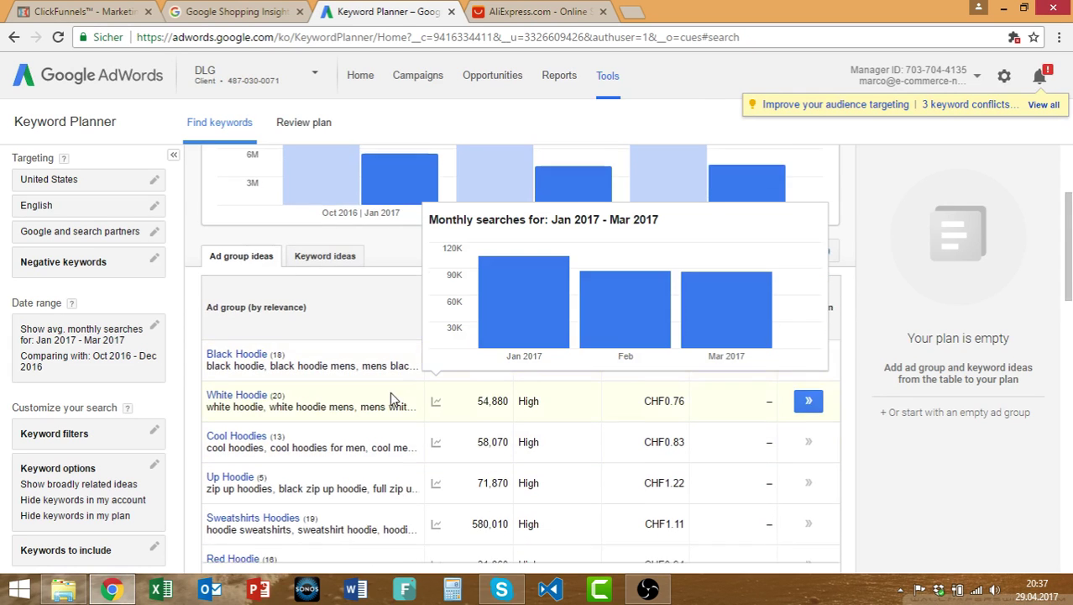
pyautogui.scroll(-1, 436, 386)
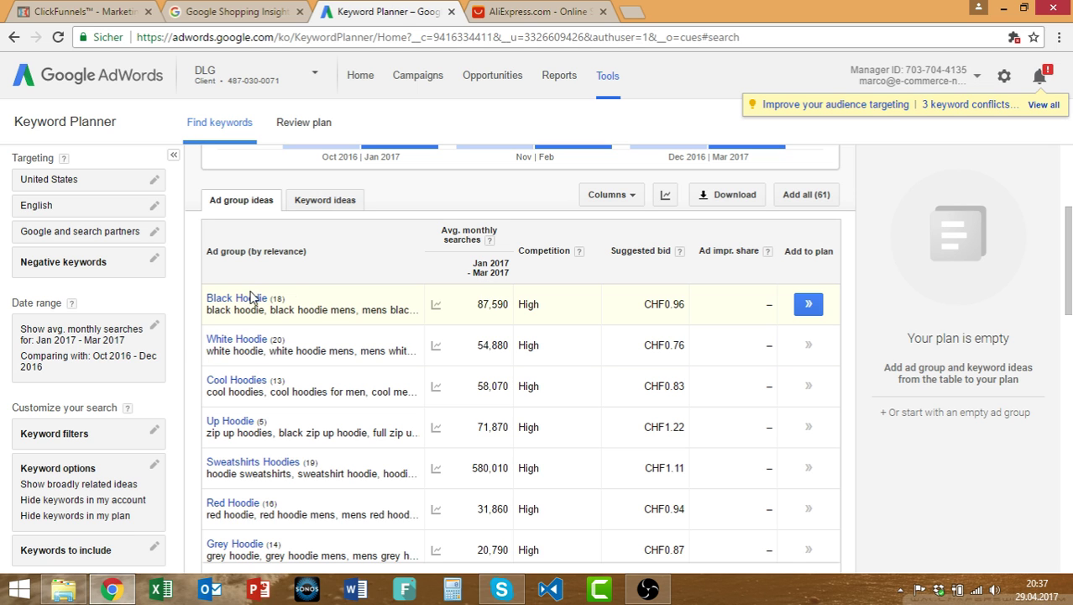
pyautogui.scroll(2, 455, 285)
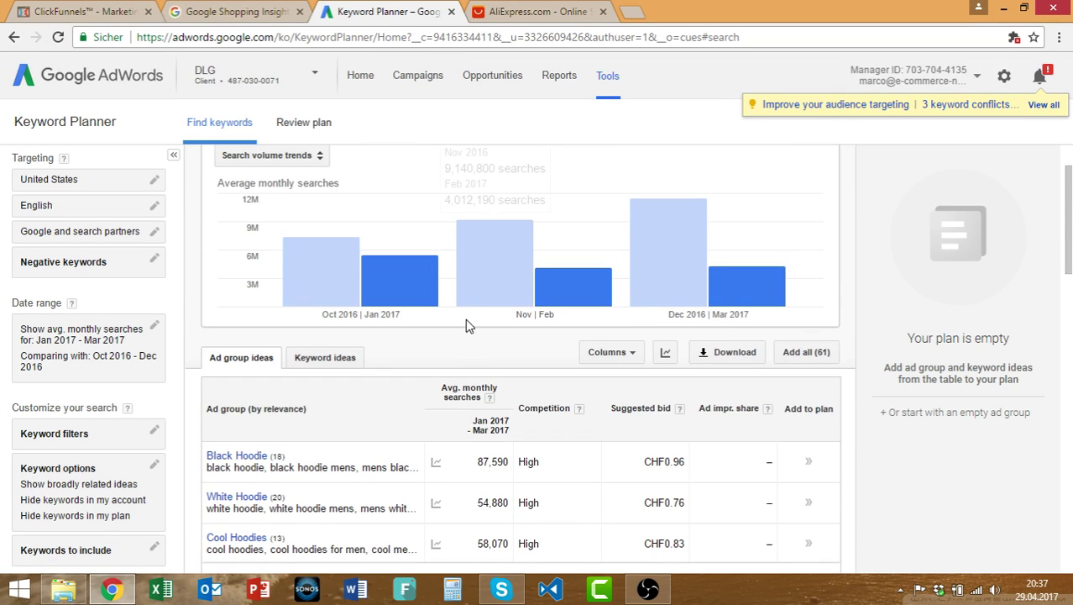
pyautogui.scroll(1, 467, 326)
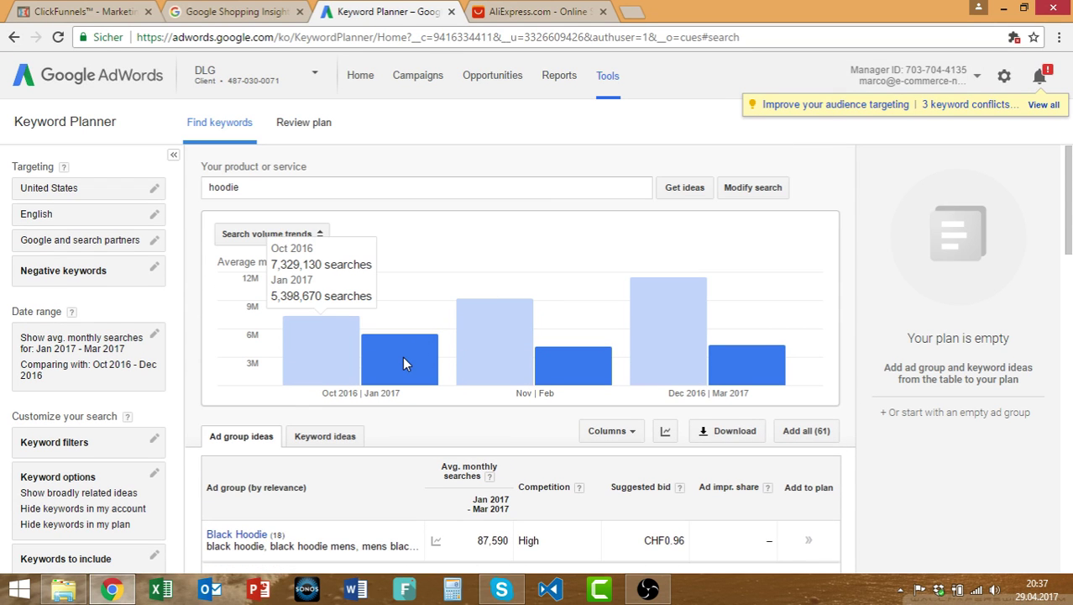
# - Check the Black Hoodie group's monthly search chart and the average monthly searches help, and look through the remaining ad group ideas
pyautogui.scroll(-3, 402, 362)
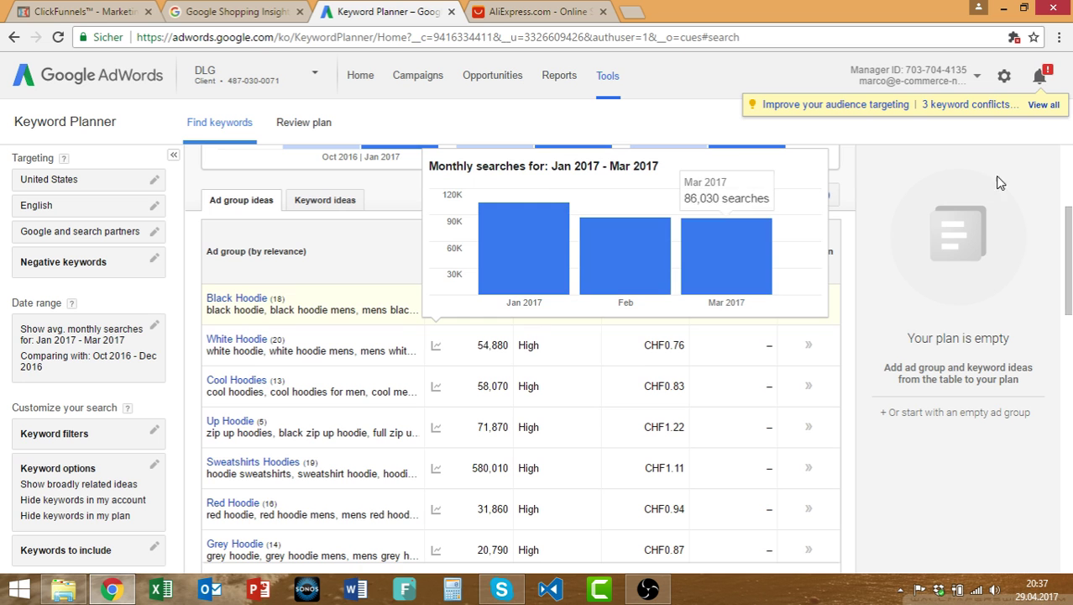
pyautogui.click(492, 244)
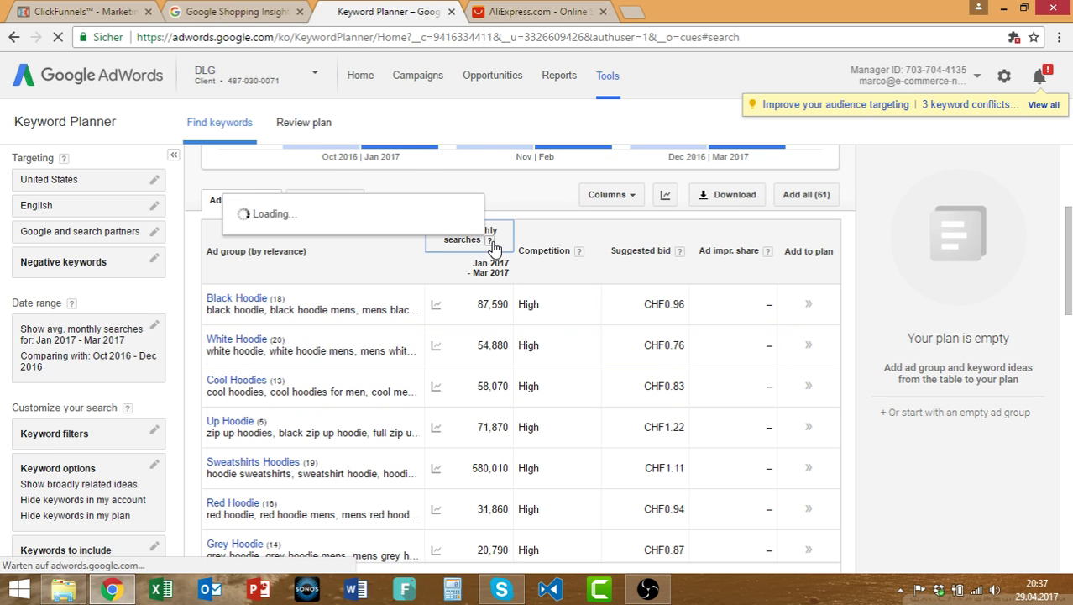
pyautogui.scroll(-3, 556, 247)
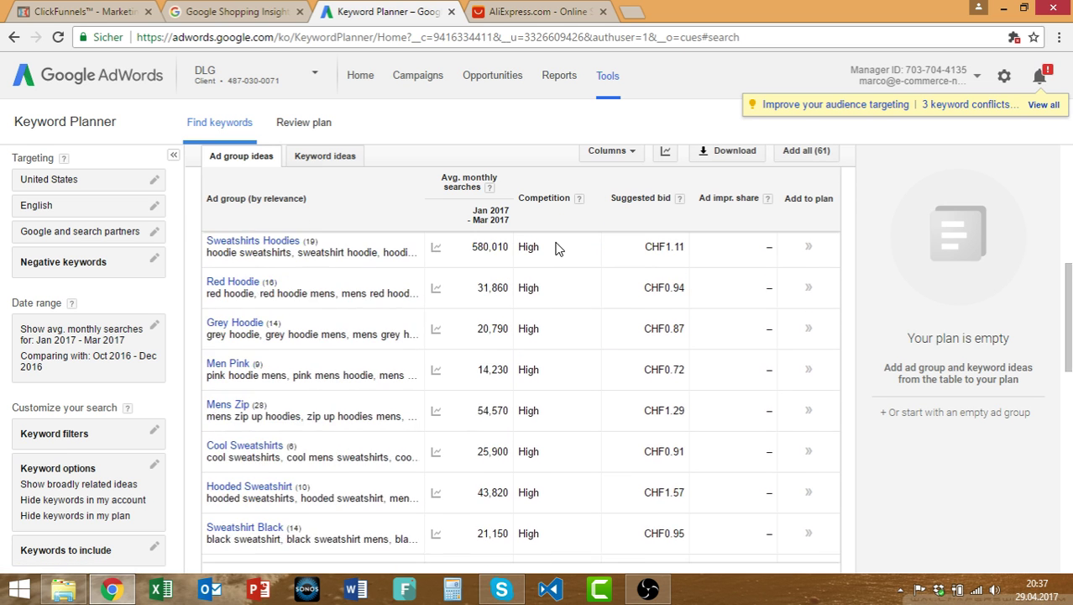
pyautogui.scroll(-2, 556, 249)
# - Change the date range to Feb 2017 - Mar 2017, compared with the previous period
pyautogui.scroll(5, 556, 252)
pyautogui.click(86, 336)
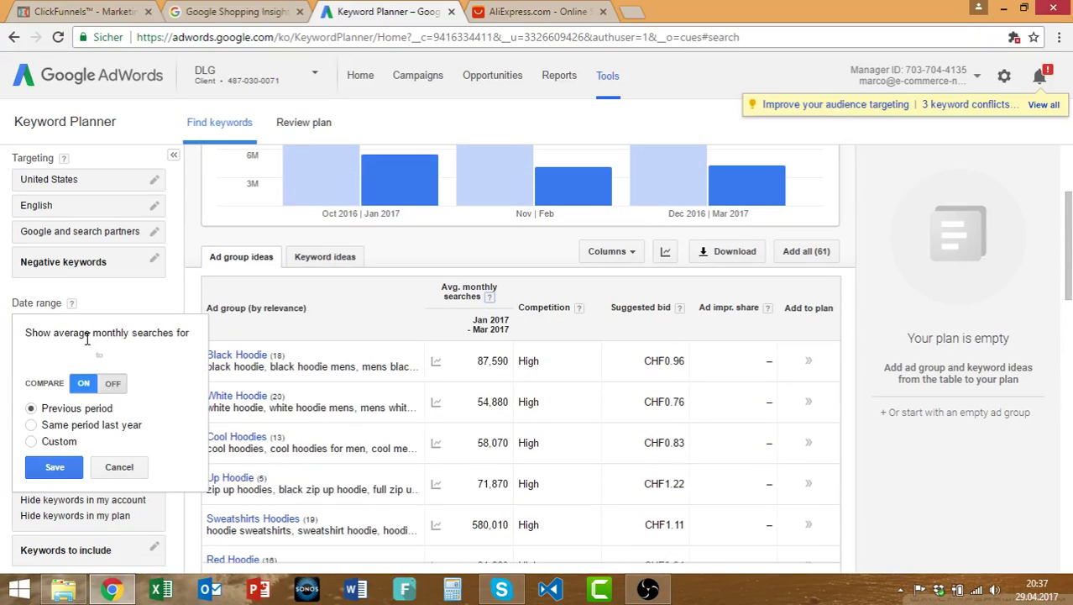
pyautogui.click(76, 355)
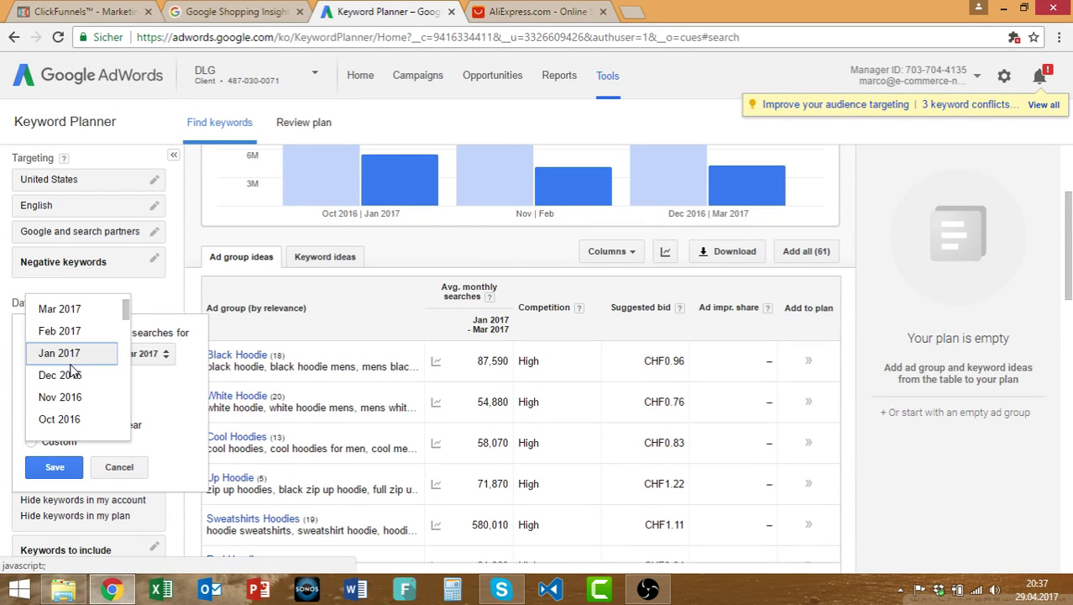
pyautogui.click(72, 331)
pyautogui.click(55, 467)
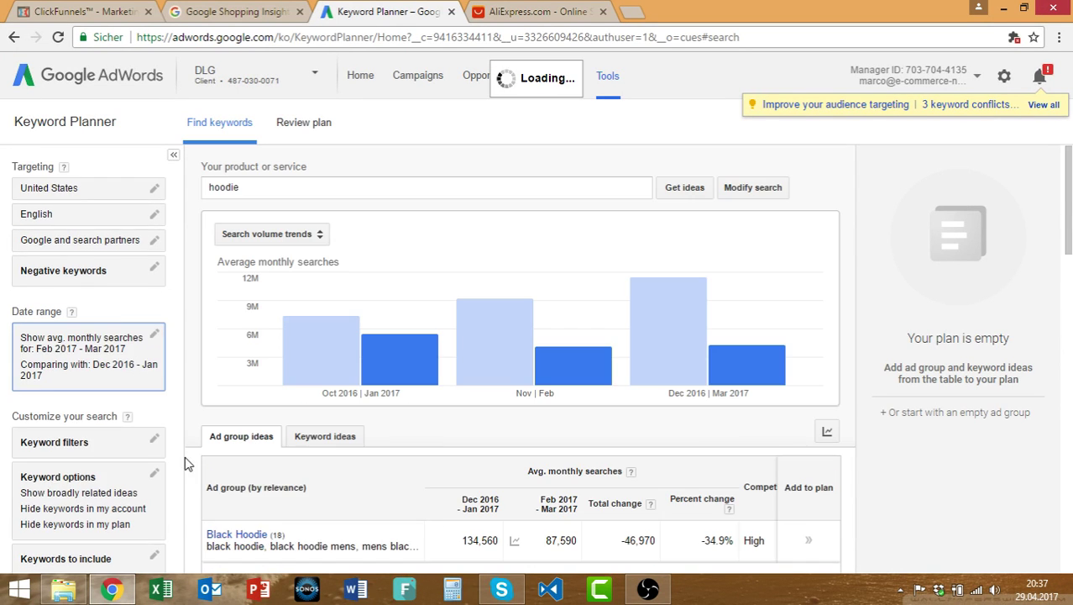
# - Examine the updated search volume trends and the total change in searches for the Sweatshirts Men ad group
pyautogui.scroll(-1, 638, 433)
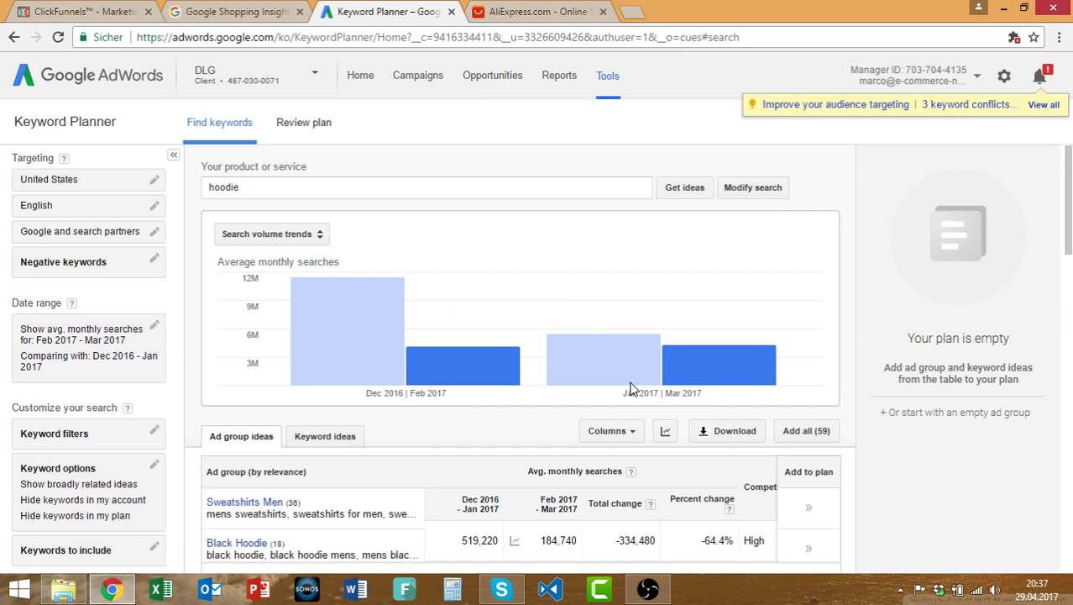
pyautogui.scroll(-3, 610, 374)
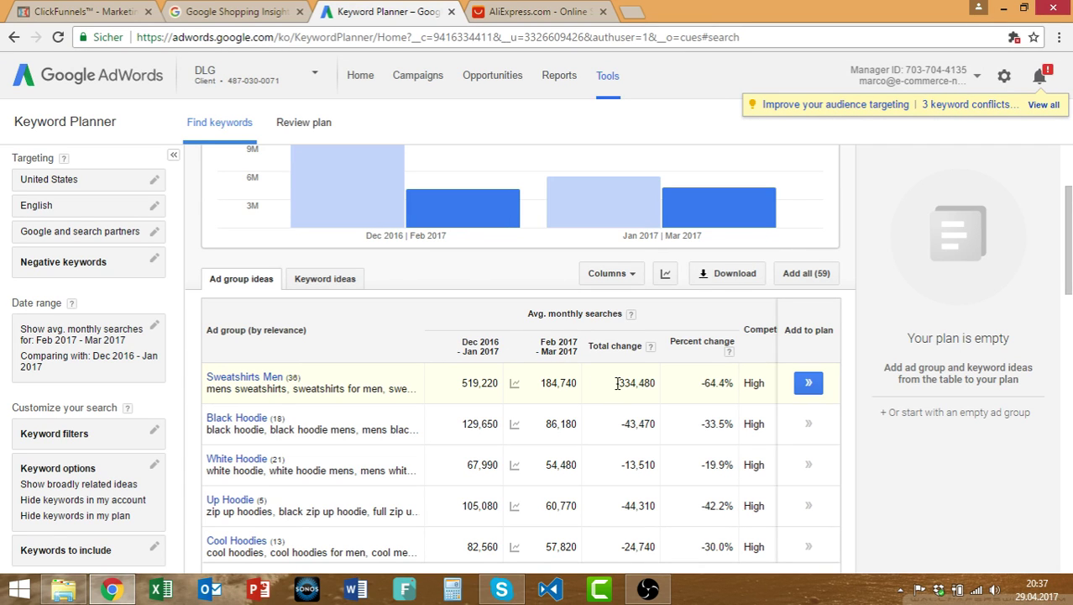
pyautogui.moveTo(618, 383); pyautogui.dragTo(652, 383)
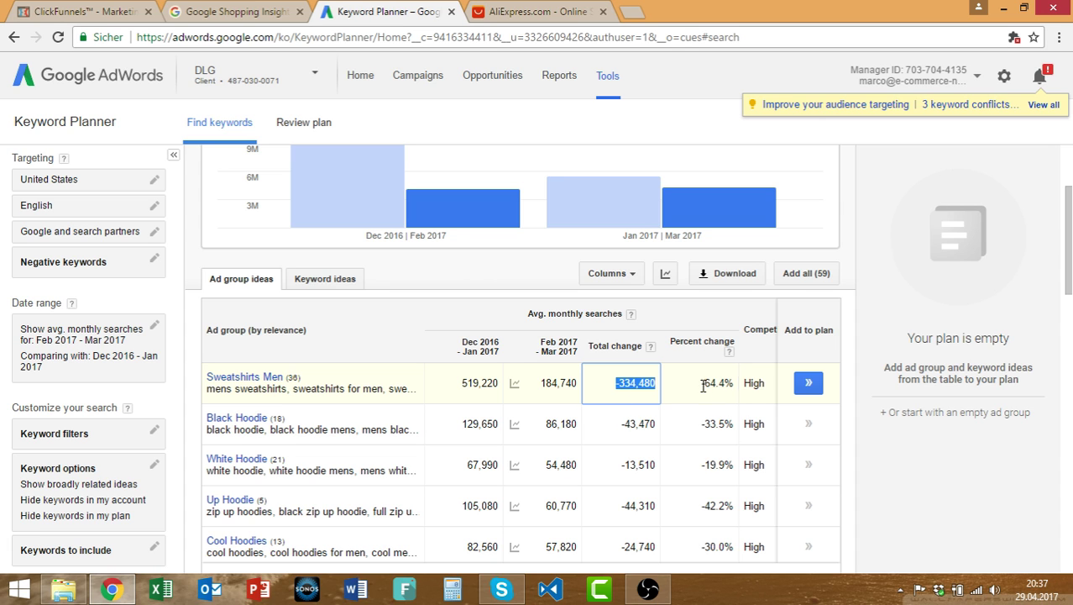
# - Check the percent change for the Sweatshirts Men group, and sort the ad group ideas by percent change in descending order
pyautogui.moveTo(704, 384); pyautogui.dragTo(734, 384)
pyautogui.click(695, 351)
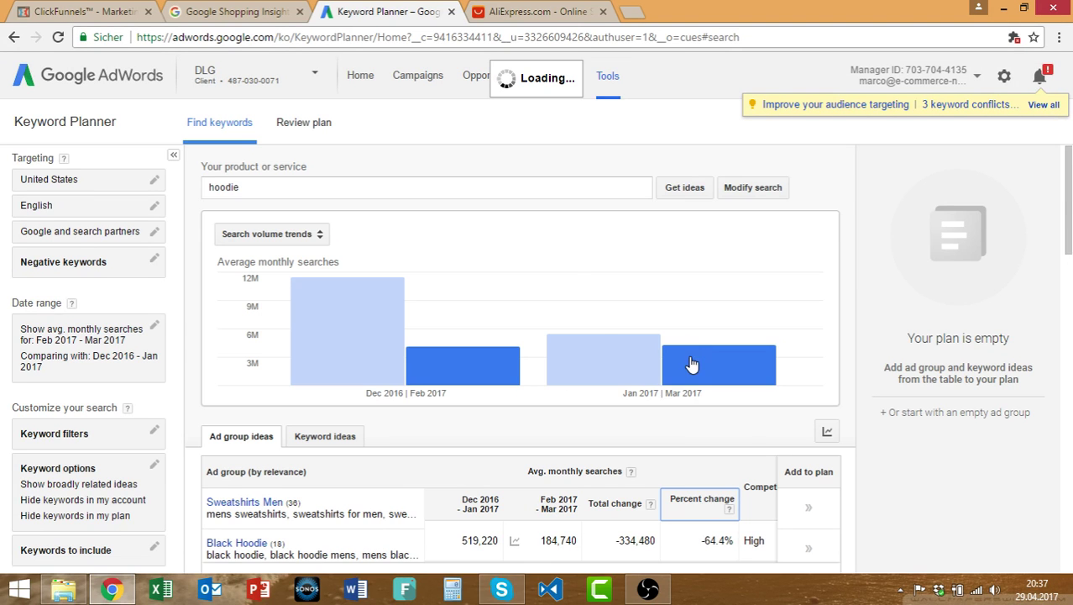
pyautogui.scroll(-1, 681, 393)
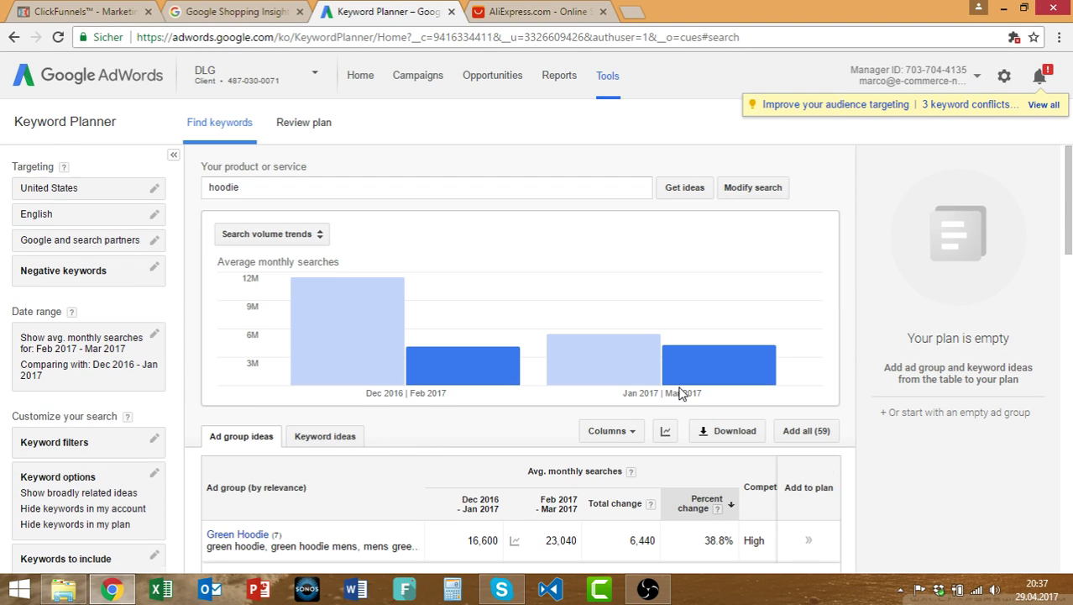
pyautogui.scroll(-3, 682, 361)
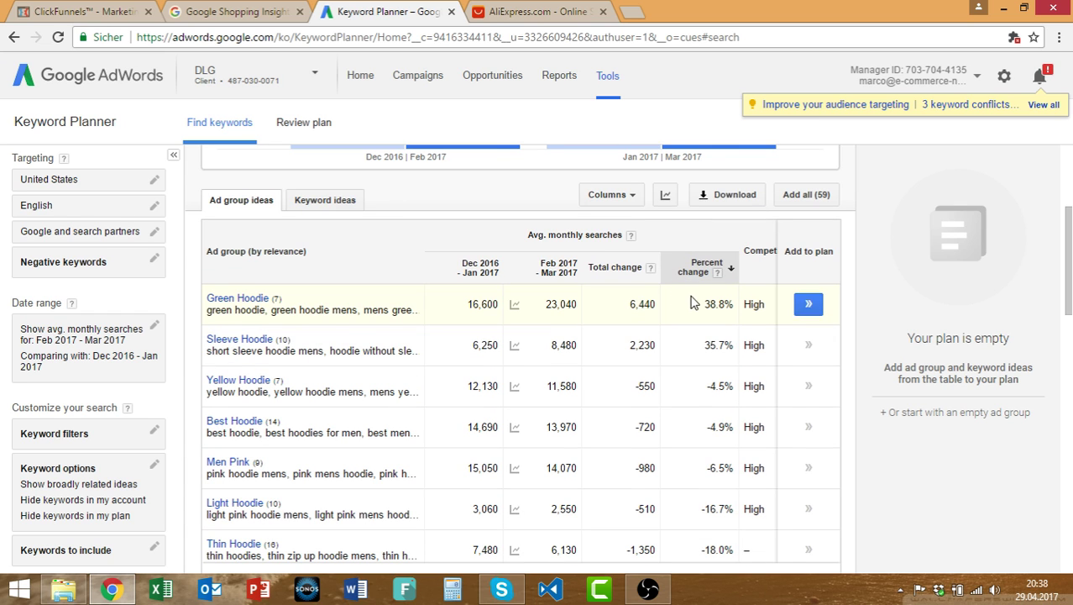
# - Examine the Green Hoodie ad group's percent change and its average monthly searches for Feb 2017 - Mar 2017
pyautogui.moveTo(539, 309)
pyautogui.moveTo(697, 305); pyautogui.dragTo(731, 302)
pyautogui.moveTo(551, 304)
pyautogui.moveTo(547, 304); pyautogui.dragTo(588, 305)
pyautogui.scroll(2, 585, 337)
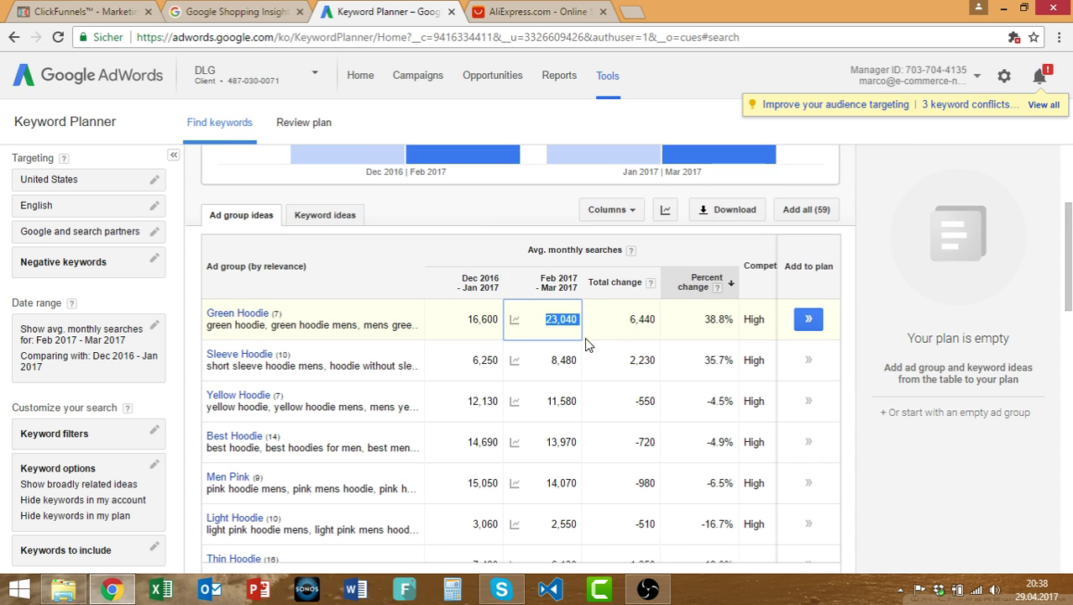
pyautogui.scroll(-1, 406, 401)
pyautogui.scroll(-1, 191, 365)
# - Change the date range to Mar 2017 only, compared with the previous period, and view the updated ad group ideas
pyautogui.click(143, 351)
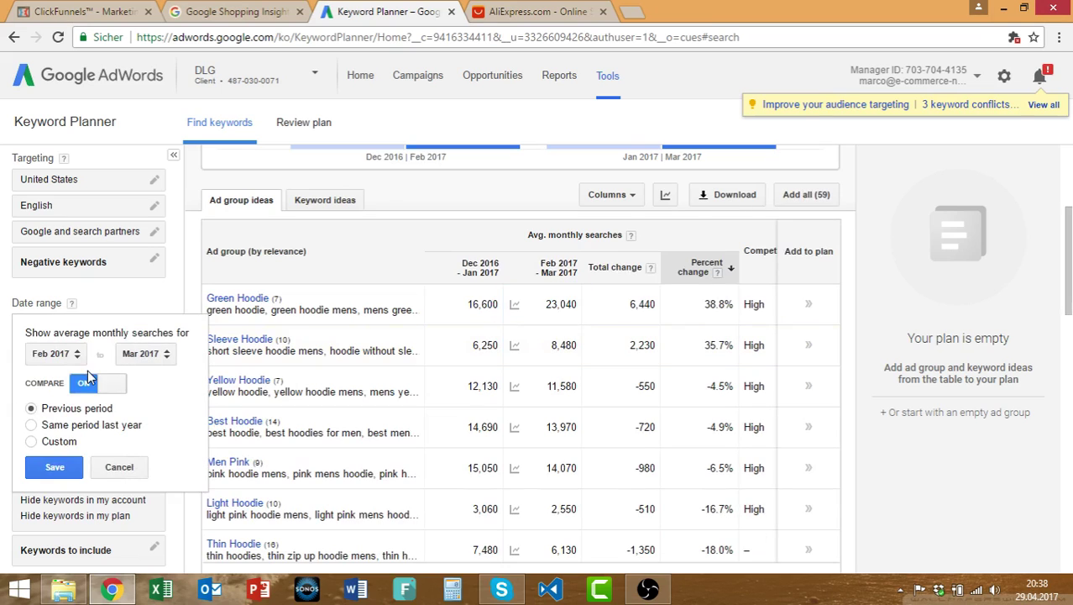
pyautogui.click(52, 353)
pyautogui.click(59, 333)
pyautogui.click(55, 467)
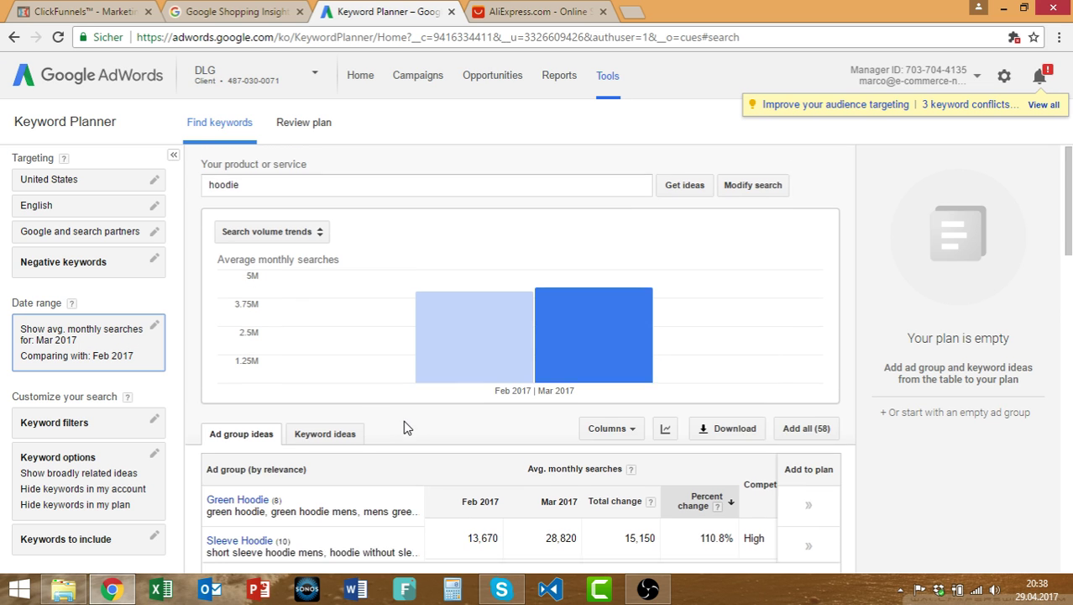
pyautogui.scroll(-3, 402, 426)
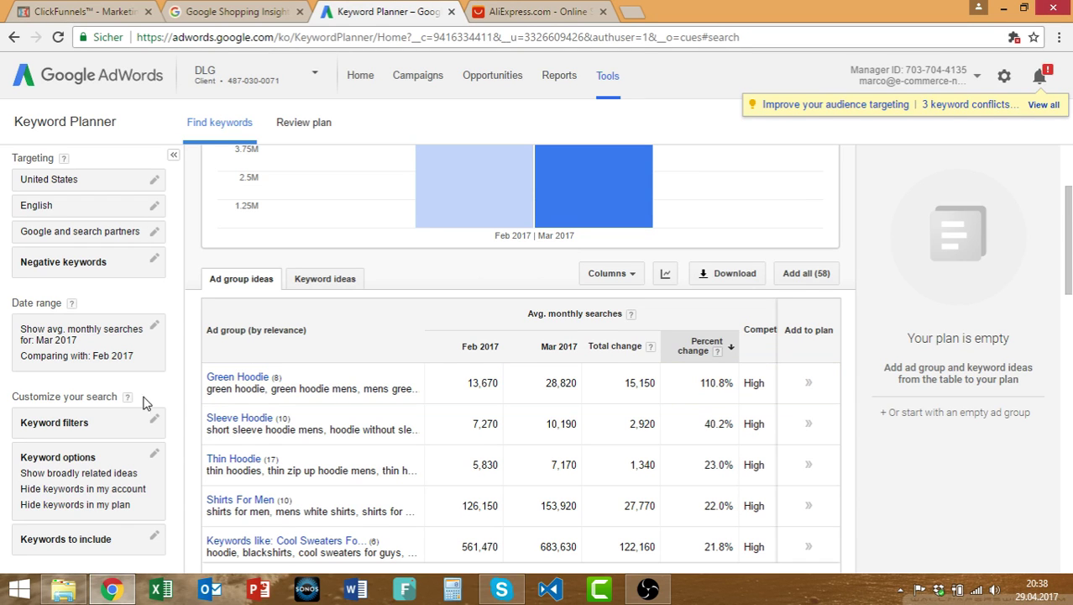
# - Change the date range to Dec 2016 - Mar 2017, compared with the previous period
pyautogui.click(103, 334)
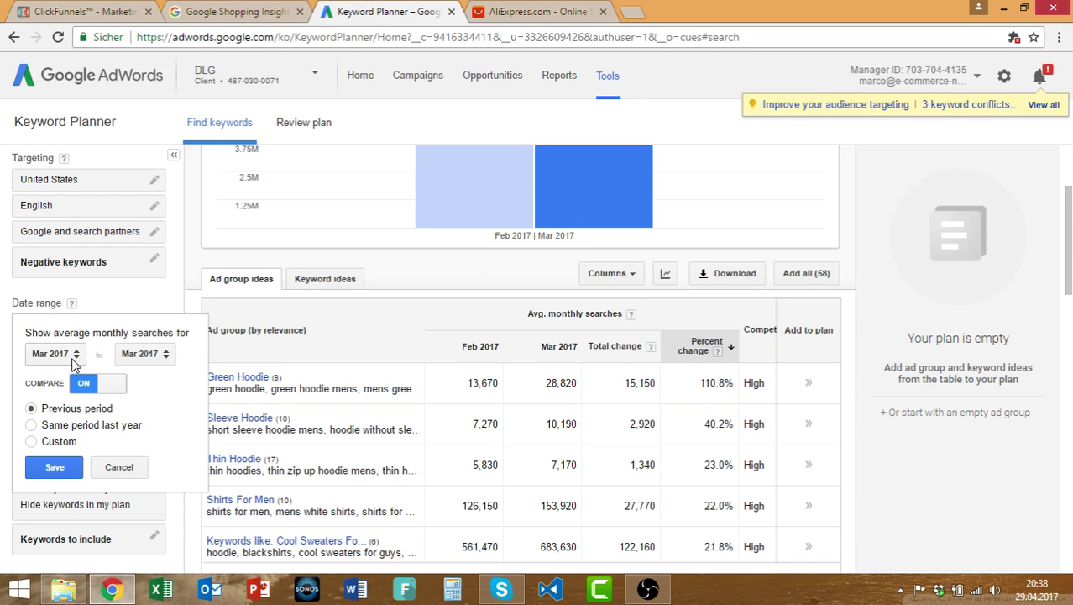
pyautogui.click(73, 359)
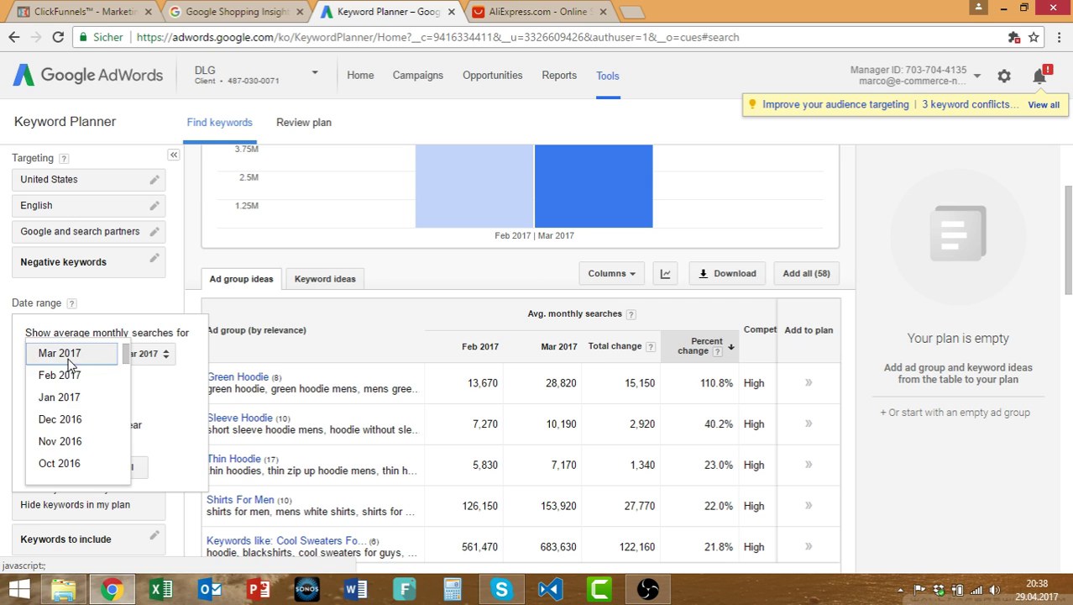
pyautogui.click(80, 419)
pyautogui.click(55, 466)
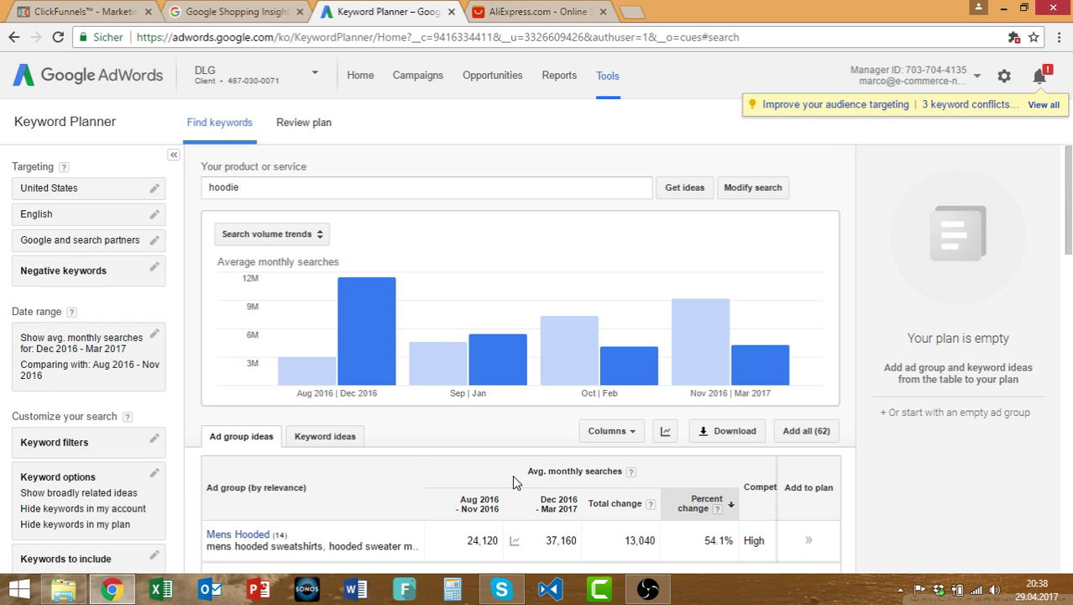
pyautogui.scroll(-1, 512, 474)
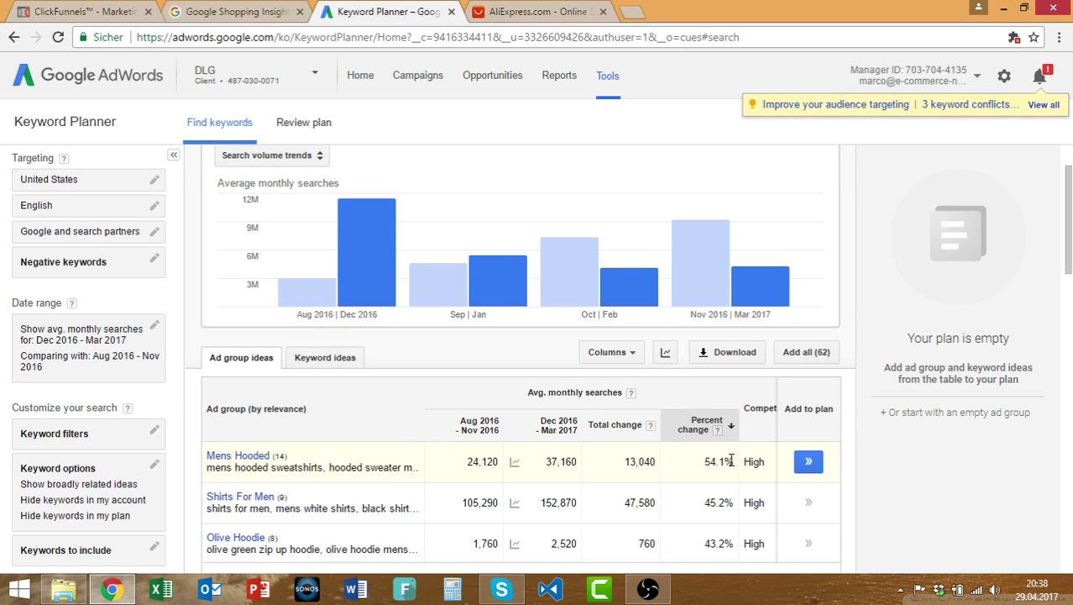
# - Examine the Mens Hooded ad group's percent change and compare its searches with the groups listed below it
pyautogui.moveTo(731, 460); pyautogui.dragTo(702, 461)
pyautogui.scroll(-1, 686, 470)
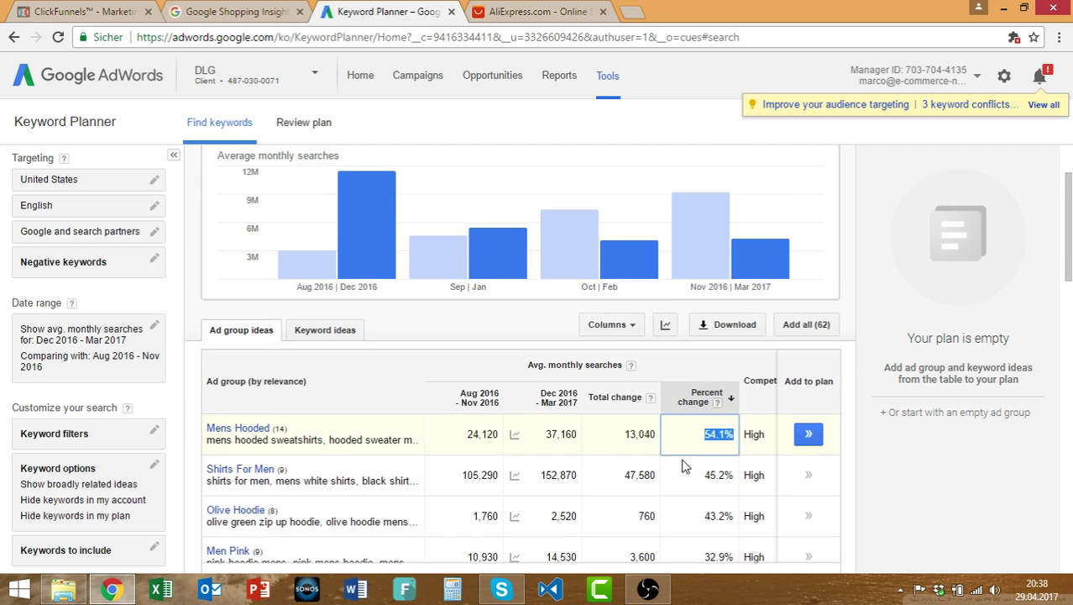
pyautogui.moveTo(659, 466); pyautogui.dragTo(531, 379)
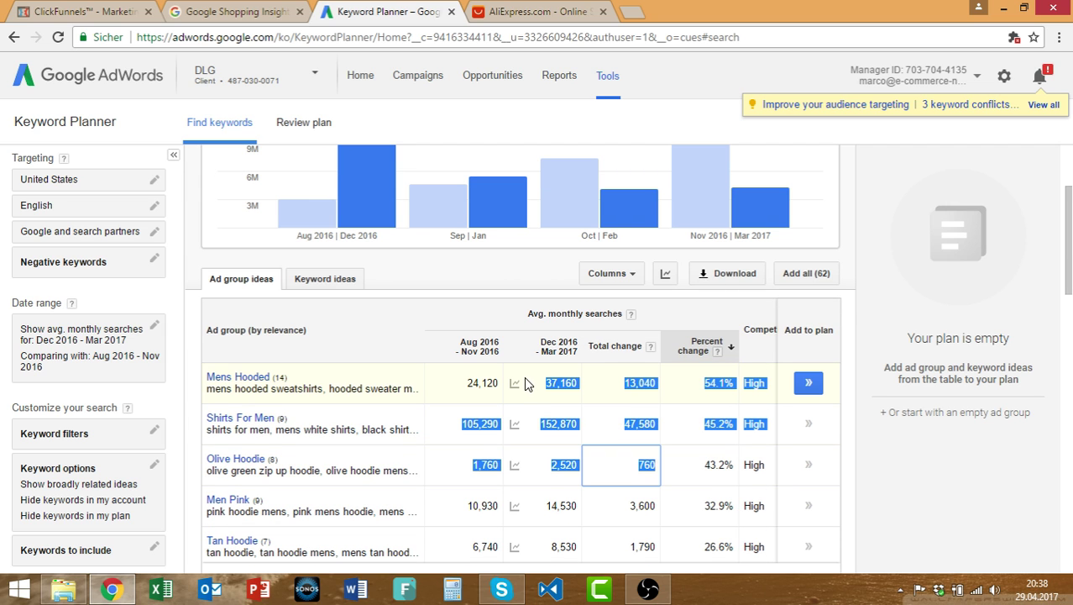
pyautogui.click(682, 395)
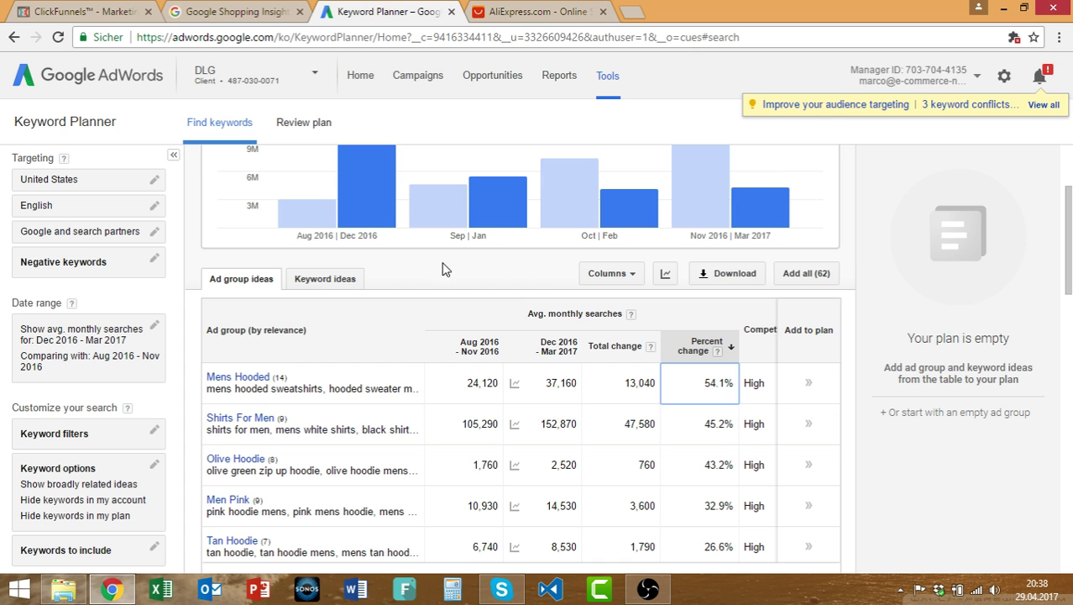
# - Show the individual keyword ideas for hoodie and sort them by percent change in descending order
pyautogui.click(346, 279)
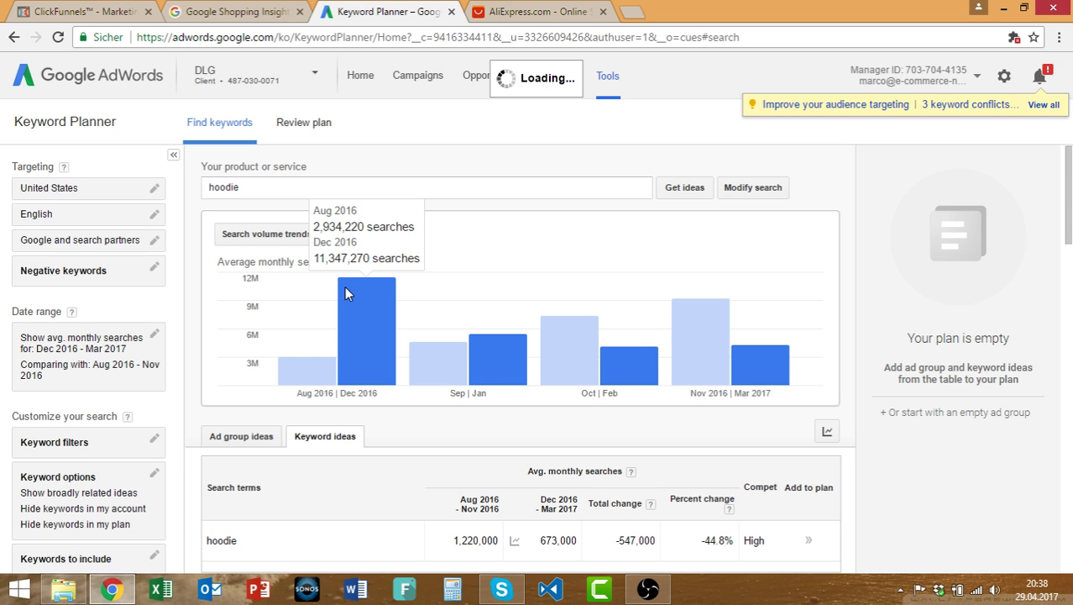
pyautogui.scroll(-1, 344, 286)
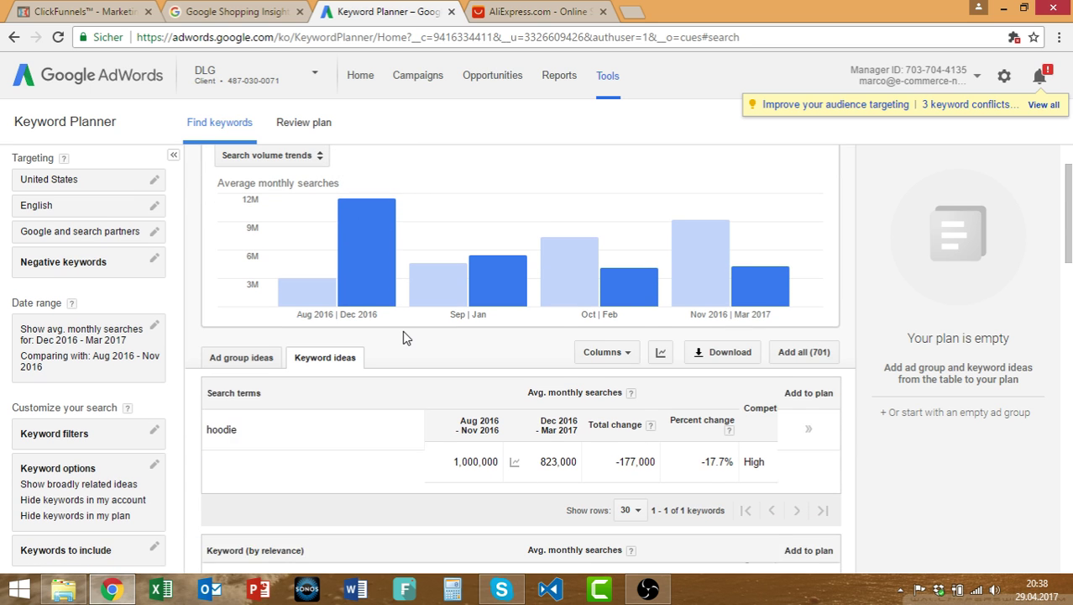
pyautogui.scroll(-2, 403, 338)
pyautogui.scroll(-1, 692, 354)
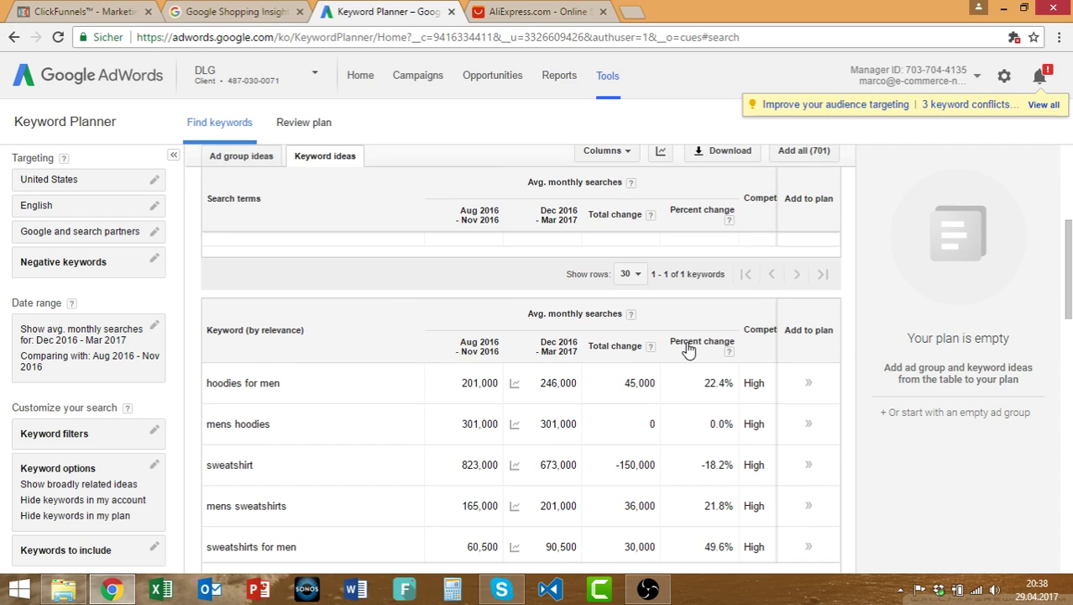
pyautogui.click(688, 348)
pyautogui.scroll(-3, 666, 366)
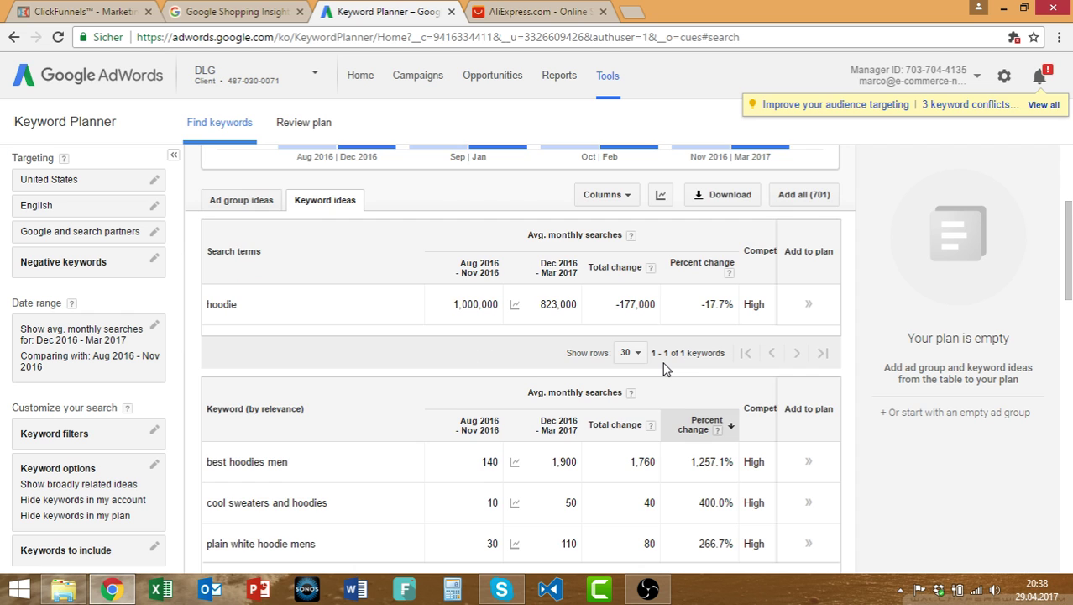
# - Look through the sorted hoodie keyword ideas and their average monthly searches for the fastest-growing terms
pyautogui.scroll(-1, 663, 368)
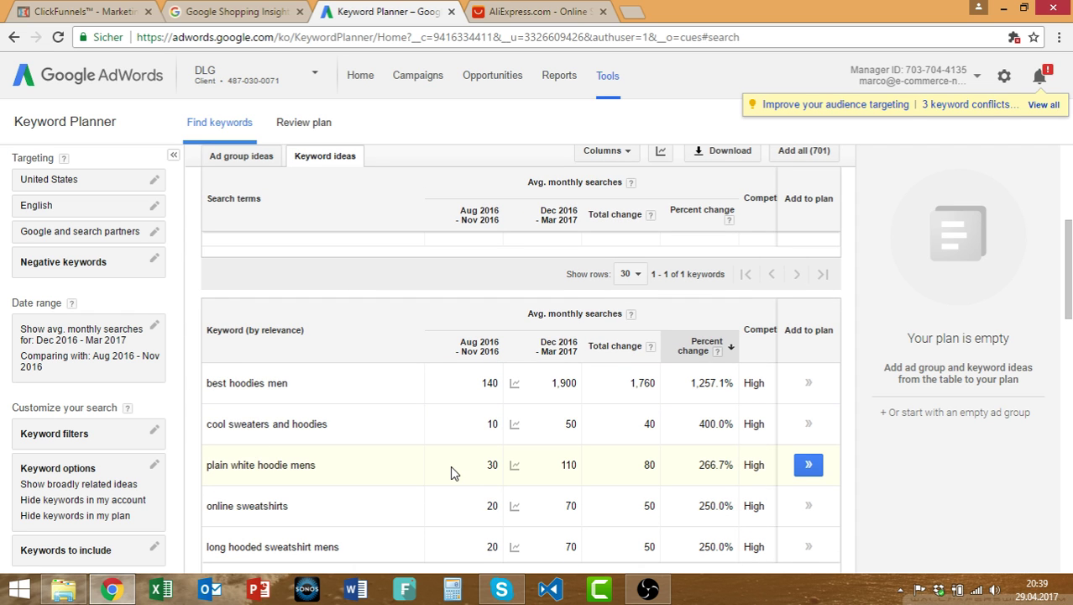
pyautogui.scroll(-2, 450, 465)
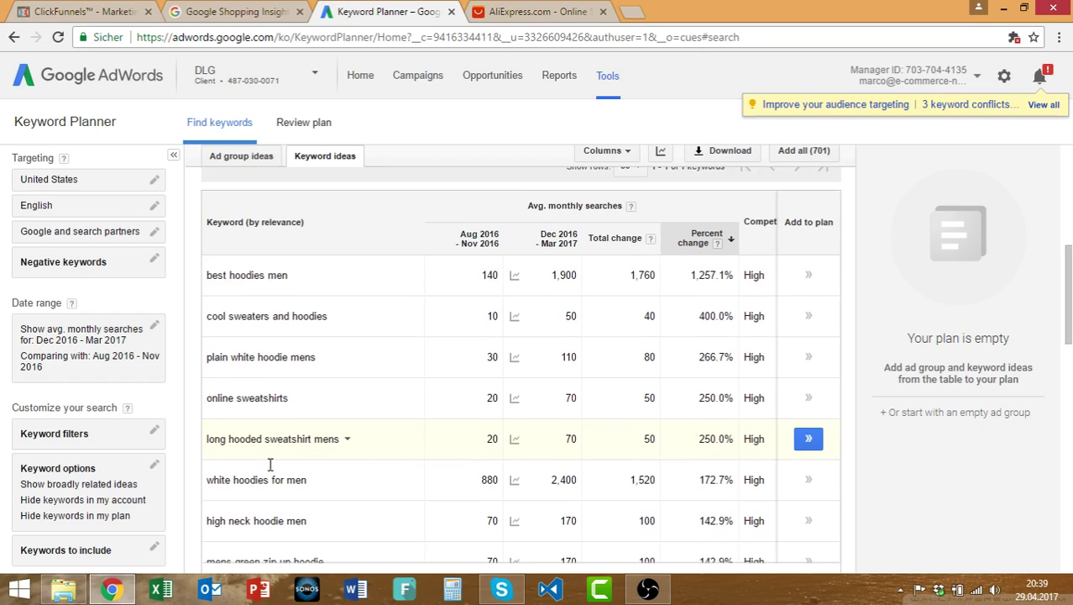
pyautogui.scroll(-1, 273, 466)
pyautogui.scroll(-1, 319, 432)
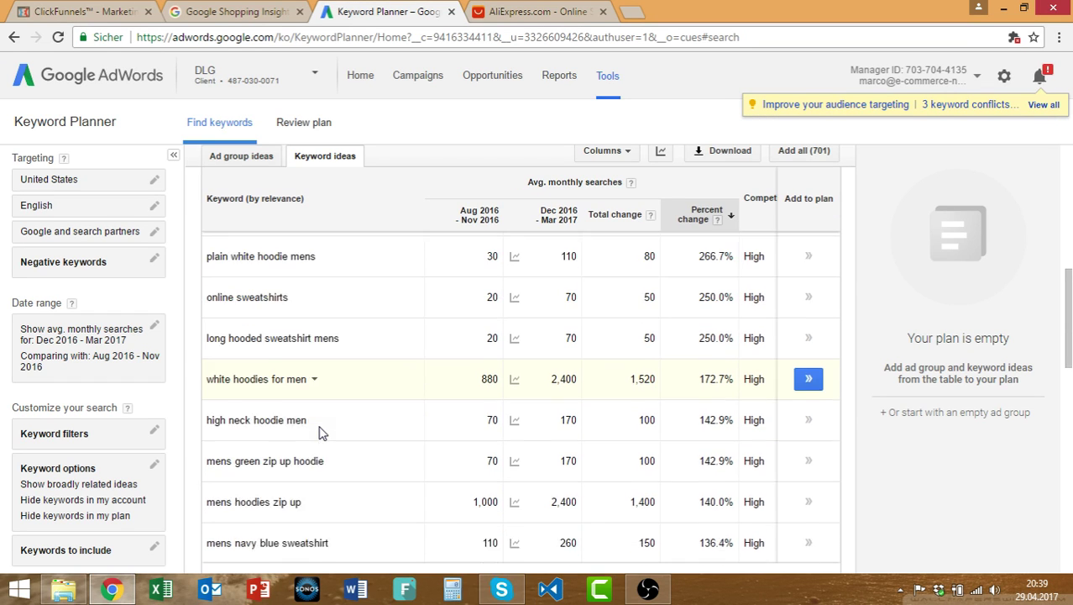
pyautogui.scroll(-1, 319, 432)
pyautogui.scroll(-1, 301, 456)
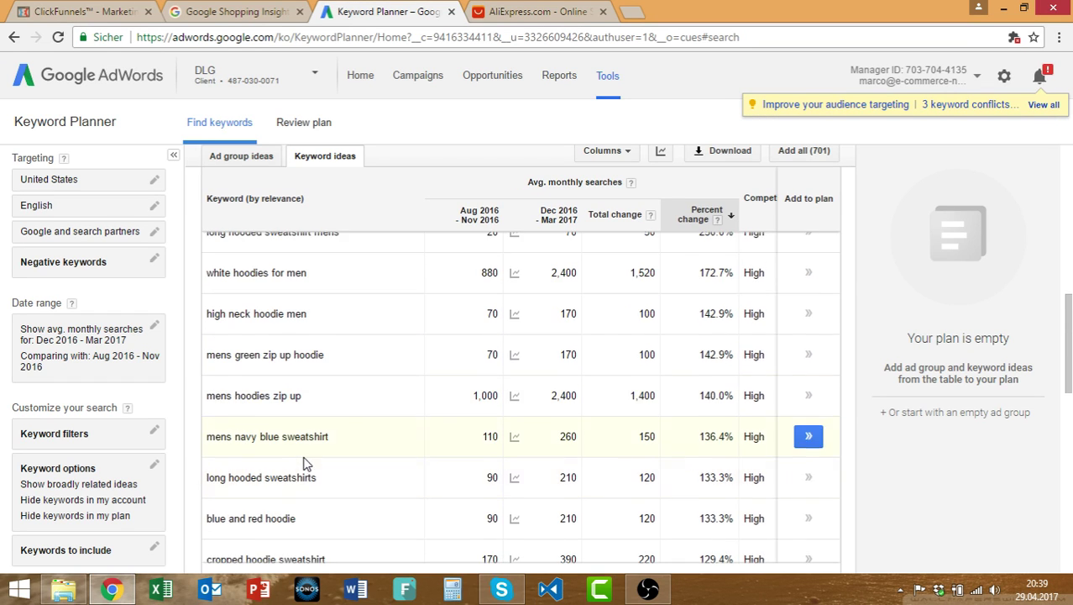
pyautogui.scroll(6, 302, 457)
pyautogui.scroll(5, 302, 458)
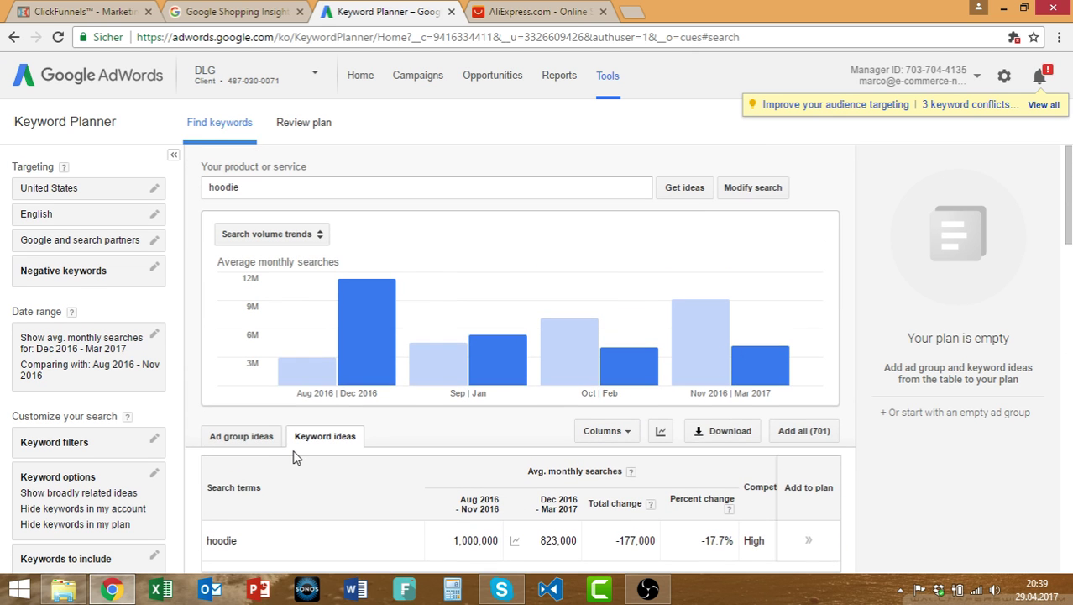
# - Replace the product or service with "toy", get new ideas and view the search volume trends
pyautogui.moveTo(243, 187); pyautogui.dragTo(190, 190)
pyautogui.write('to')
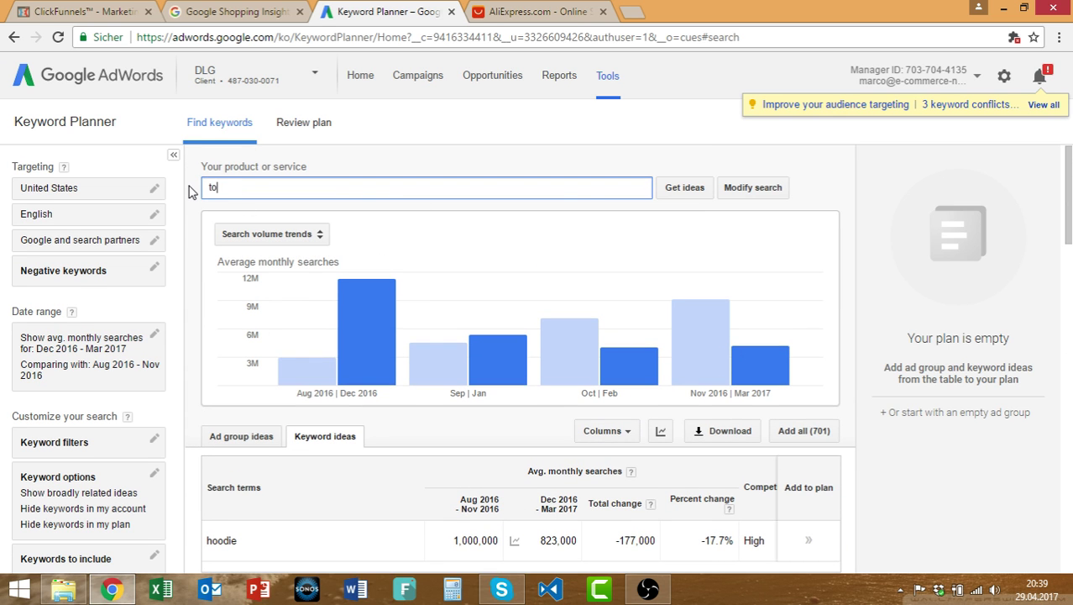
pyautogui.write('y')
pyautogui.click(669, 193)
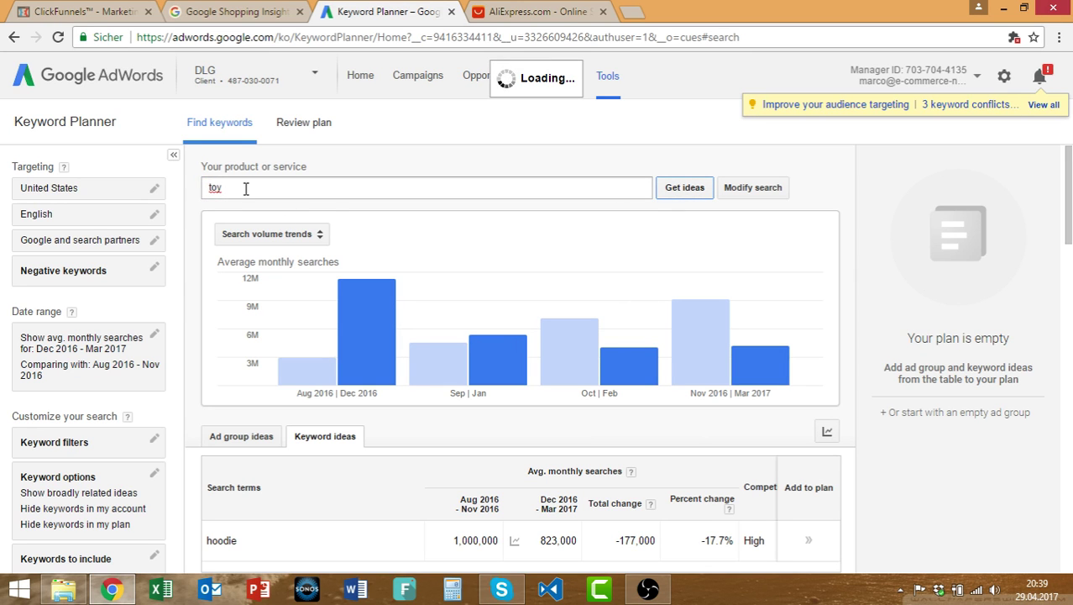
pyautogui.scroll(-2, 344, 328)
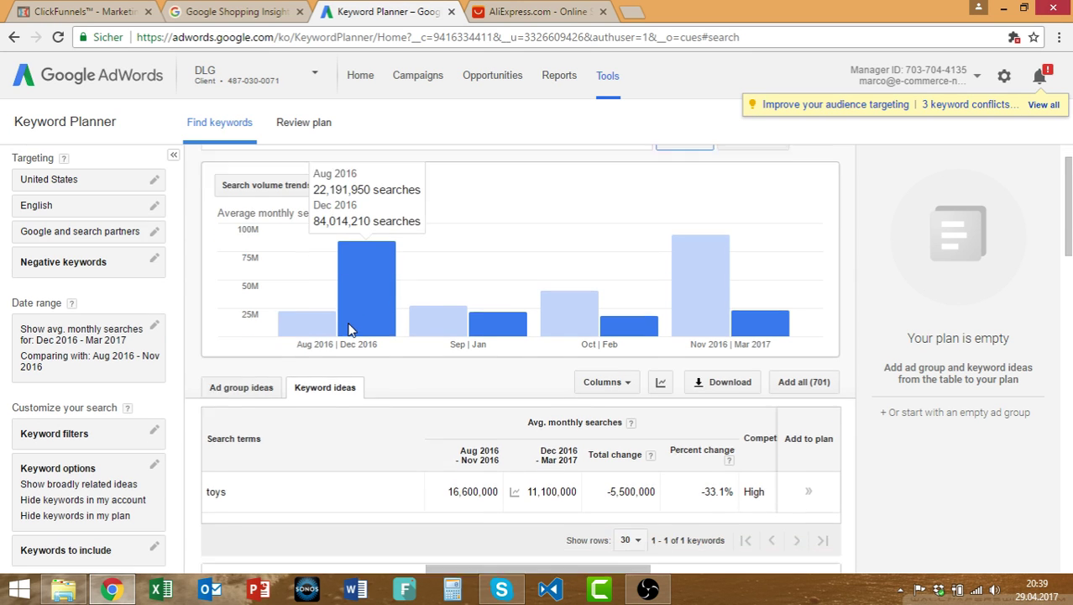
# - Look through the toy keyword ideas and check the percent change for educational wooden toys
pyautogui.scroll(-1, 351, 335)
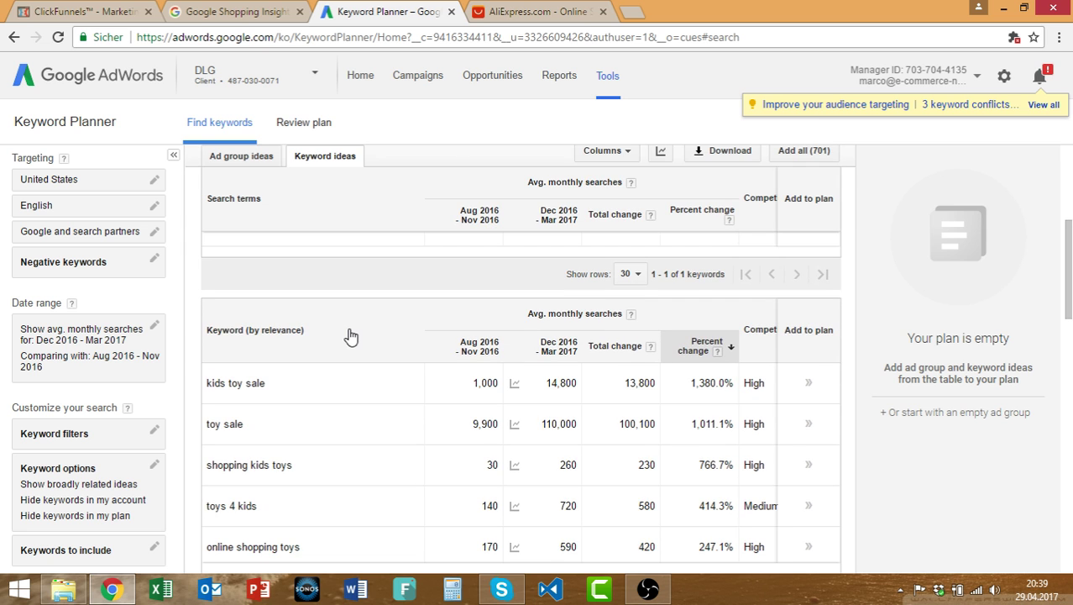
pyautogui.scroll(-3, 326, 338)
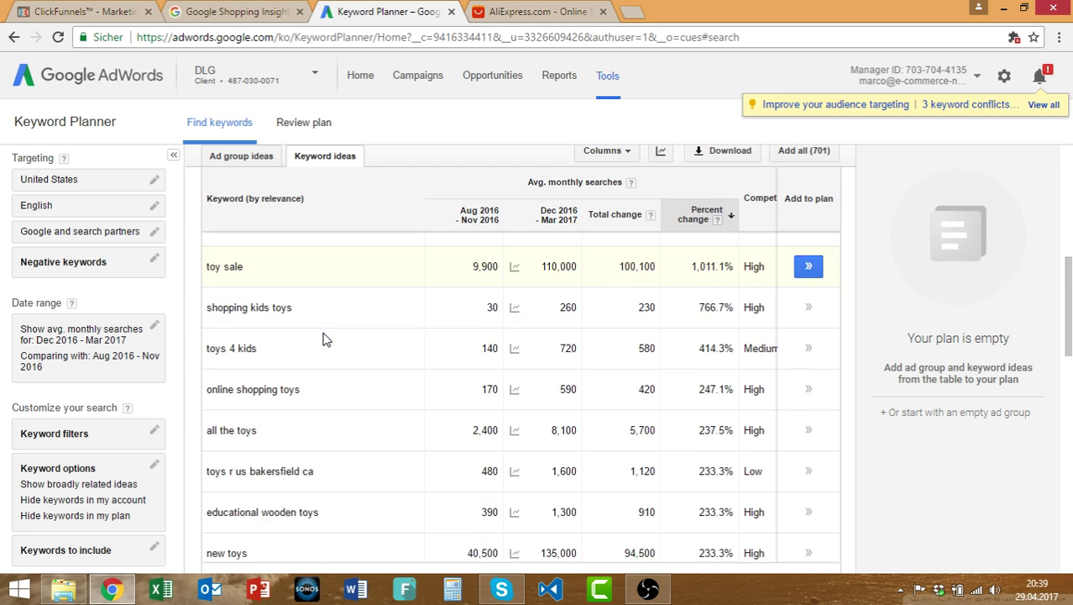
pyautogui.scroll(-1, 326, 338)
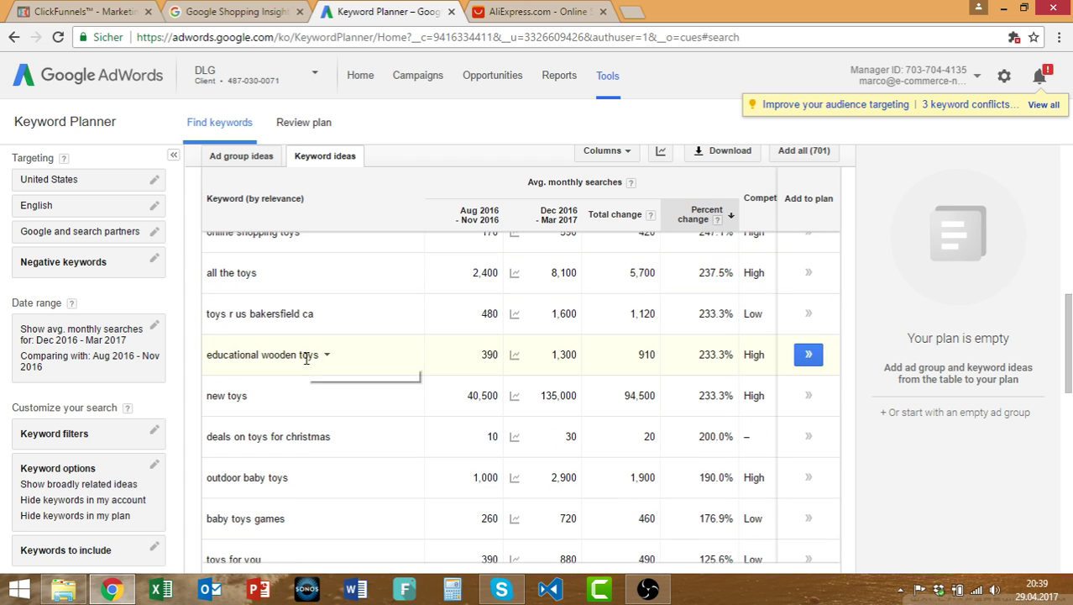
pyautogui.moveTo(514, 361)
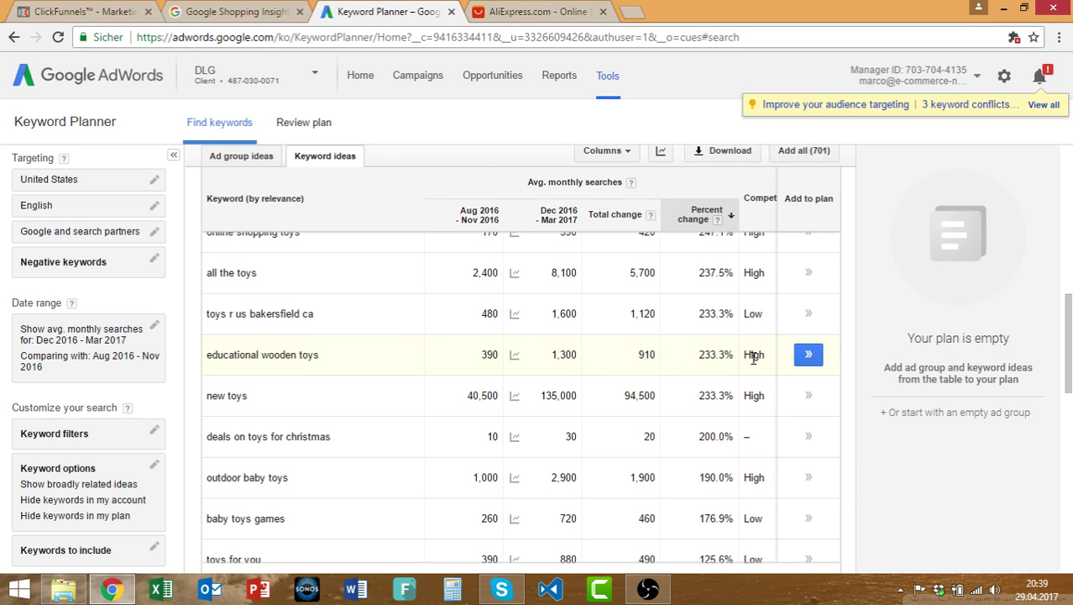
pyautogui.moveTo(696, 356); pyautogui.dragTo(745, 354)
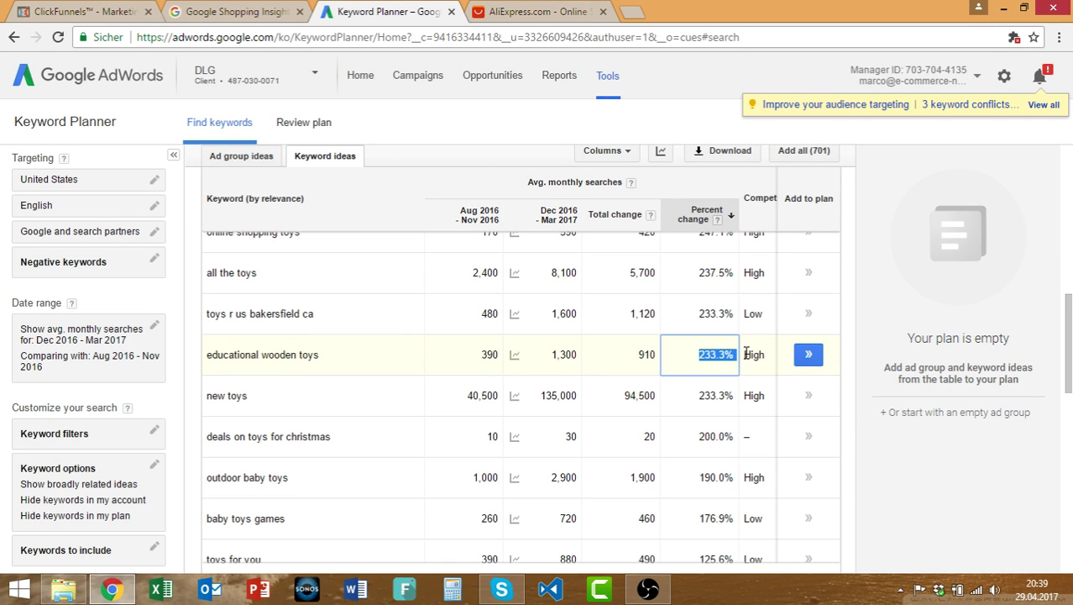
pyautogui.moveTo(187, 357)
pyautogui.mouseDown()
pyautogui.moveTo(283, 354)
pyautogui.moveTo(200, 354)
pyautogui.mouseUp()
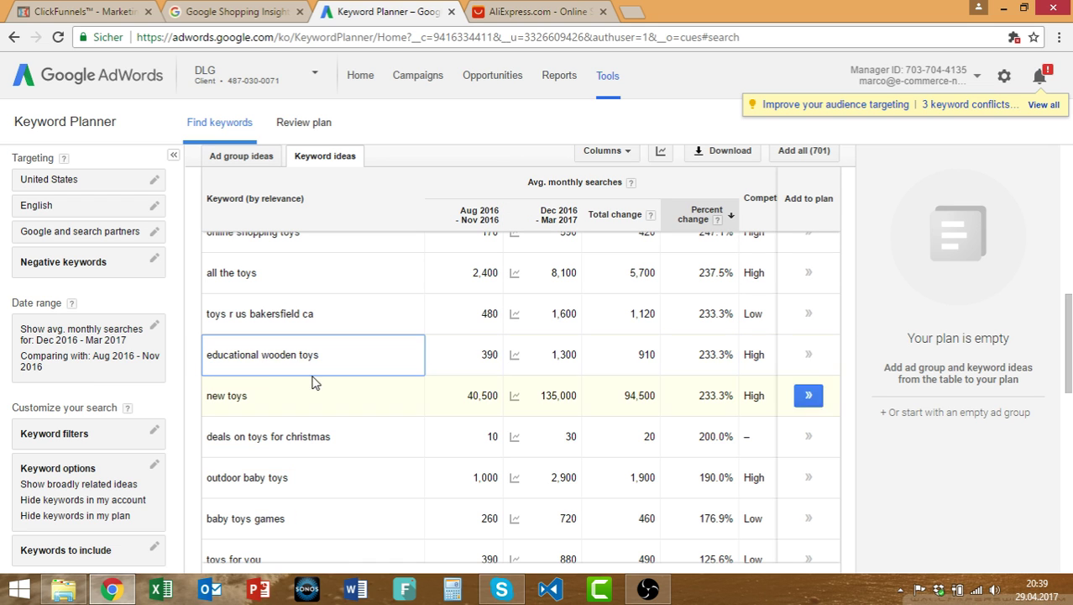
# - Highlight the keyword "outdoor baby toys" further down the list and check its average monthly searches
pyautogui.scroll(-2, 223, 412)
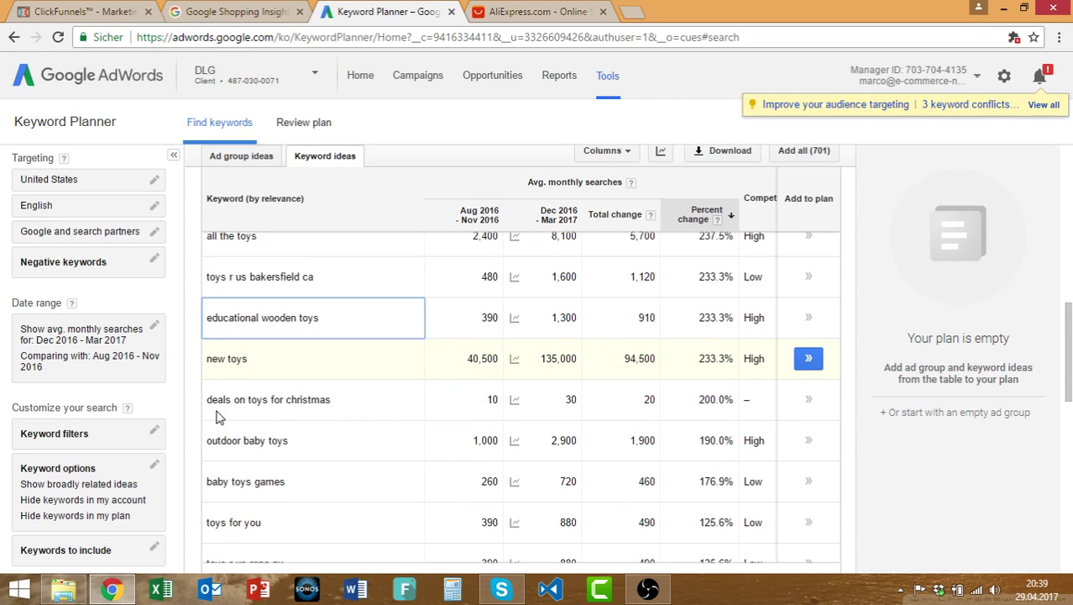
pyautogui.moveTo(209, 401); pyautogui.dragTo(294, 406)
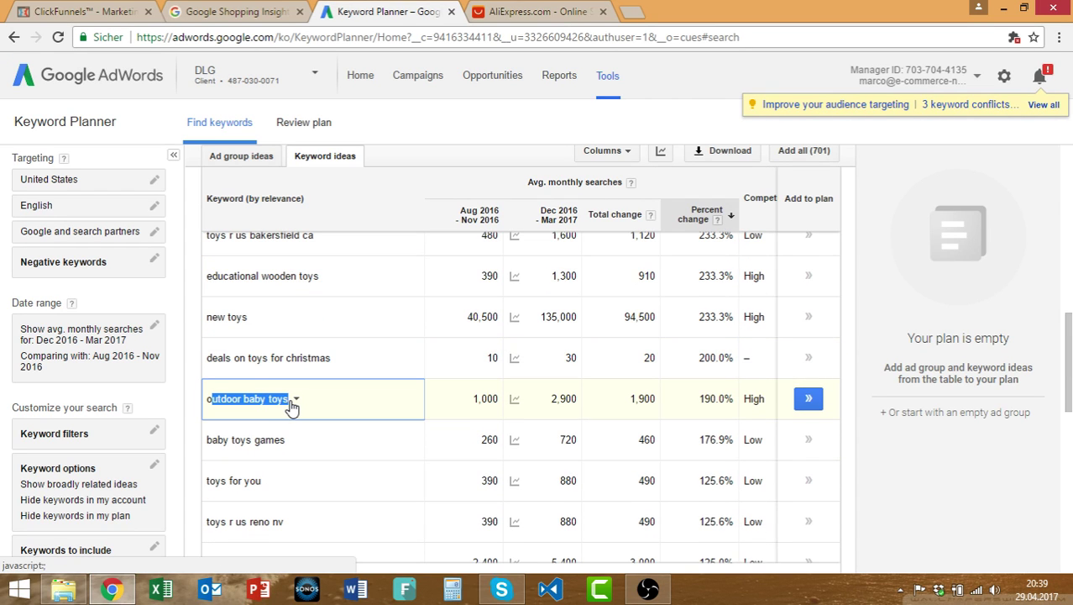
pyautogui.moveTo(207, 400); pyautogui.dragTo(289, 402)
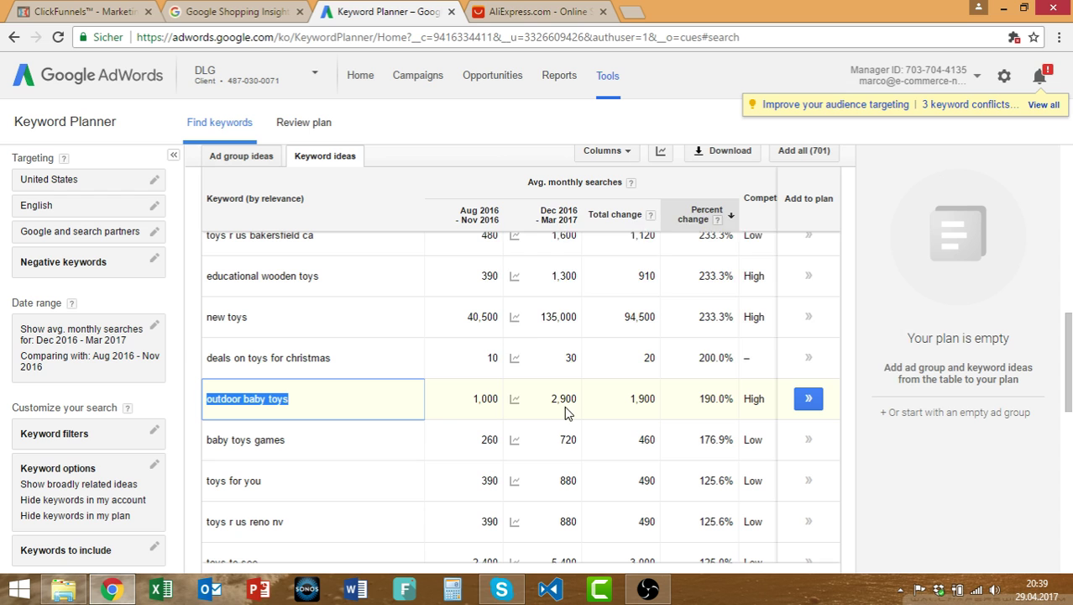
# - Change the start month of the date range to Feb 2017 and save the new comparison period
pyautogui.click(93, 359)
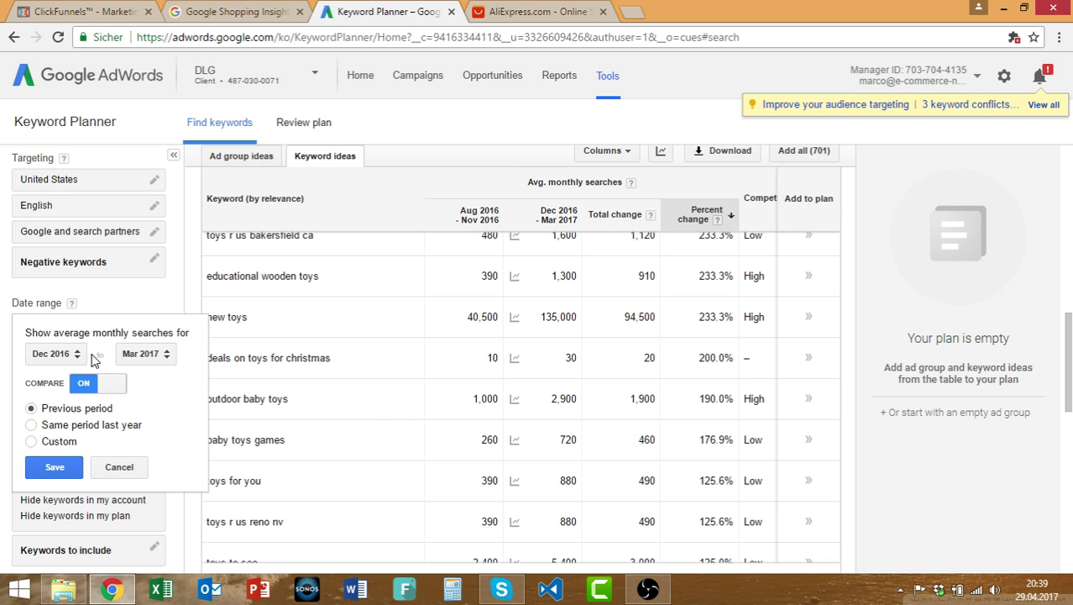
pyautogui.click(80, 353)
pyautogui.click(75, 309)
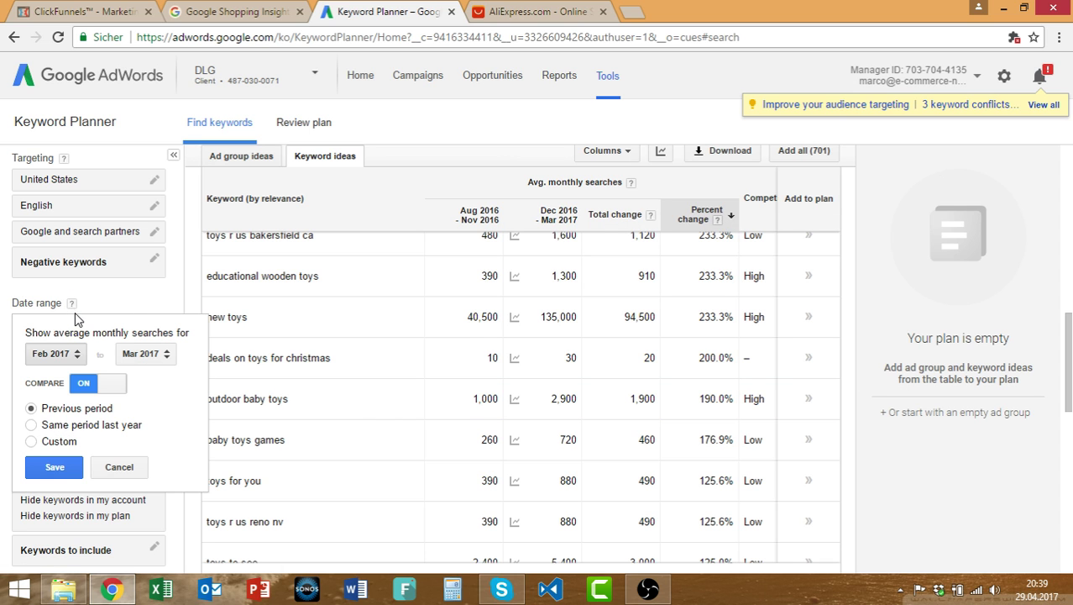
pyautogui.click(68, 468)
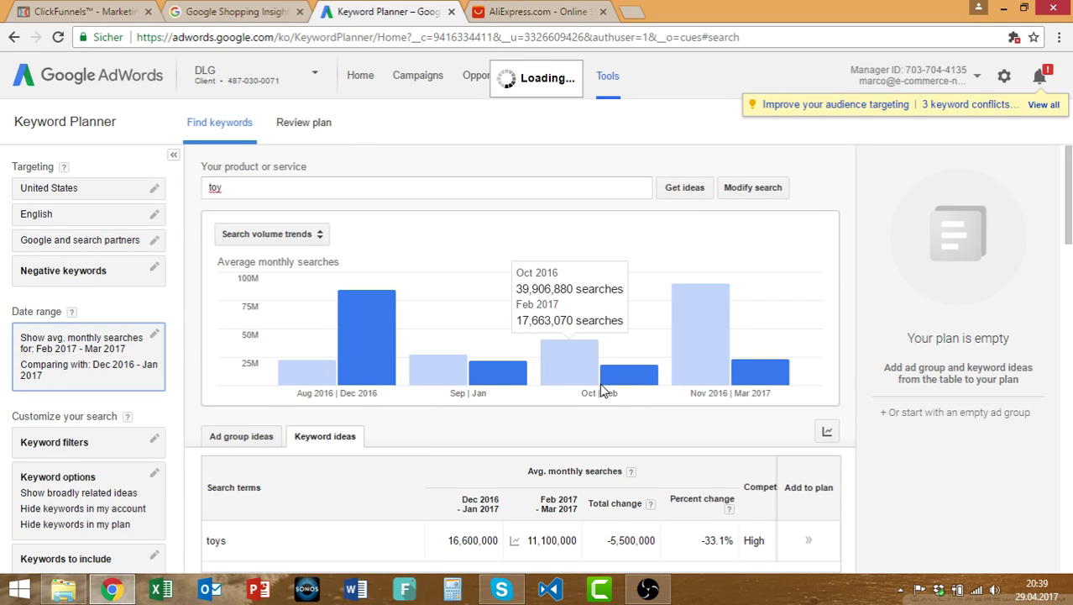
# - Look through the updated toy keyword ideas and highlight the percent change and Feb–Mar 2017 searches of "outdoor toys for toddlers"
pyautogui.scroll(-3, 600, 390)
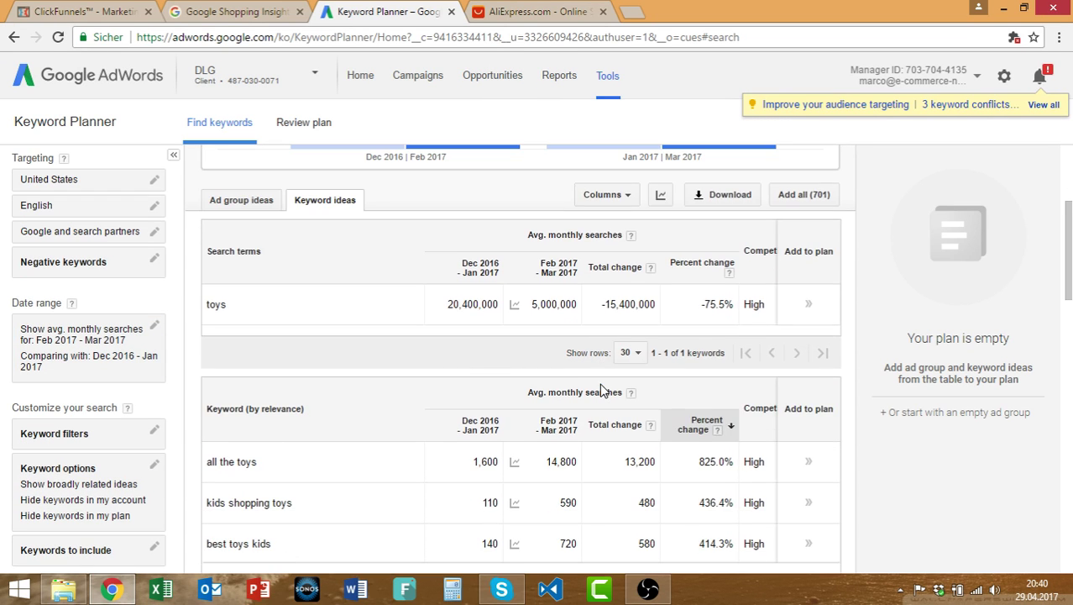
pyautogui.scroll(-3, 599, 391)
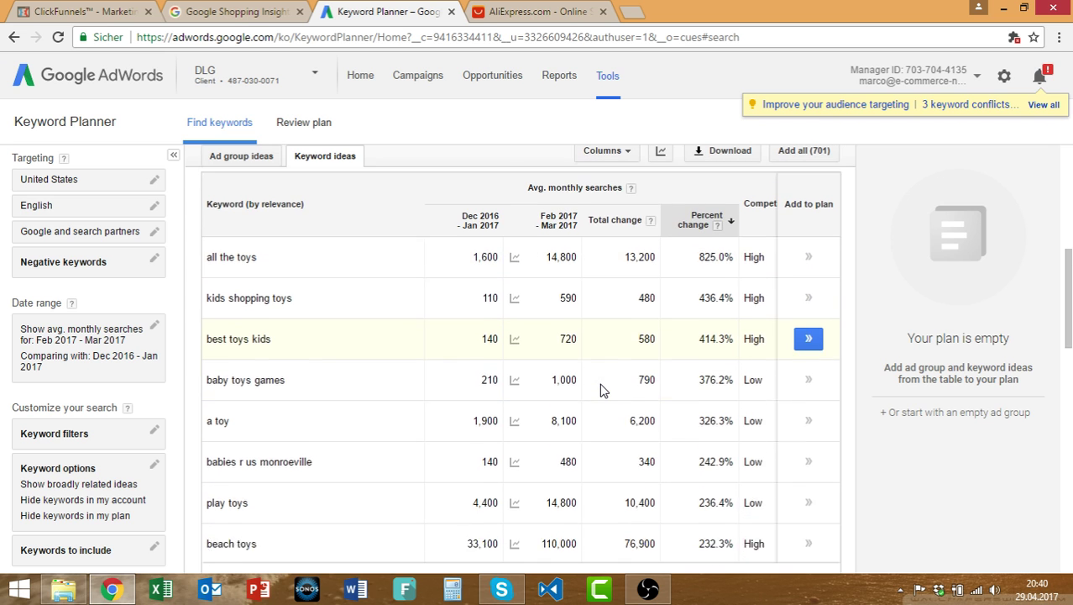
pyautogui.scroll(-3, 600, 388)
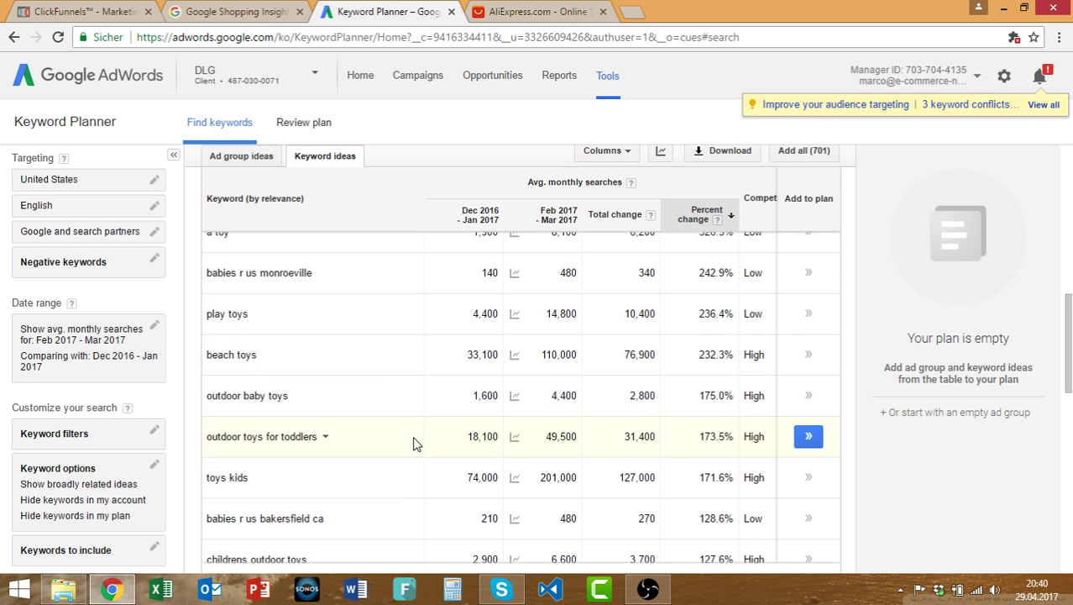
pyautogui.moveTo(695, 436); pyautogui.dragTo(732, 434)
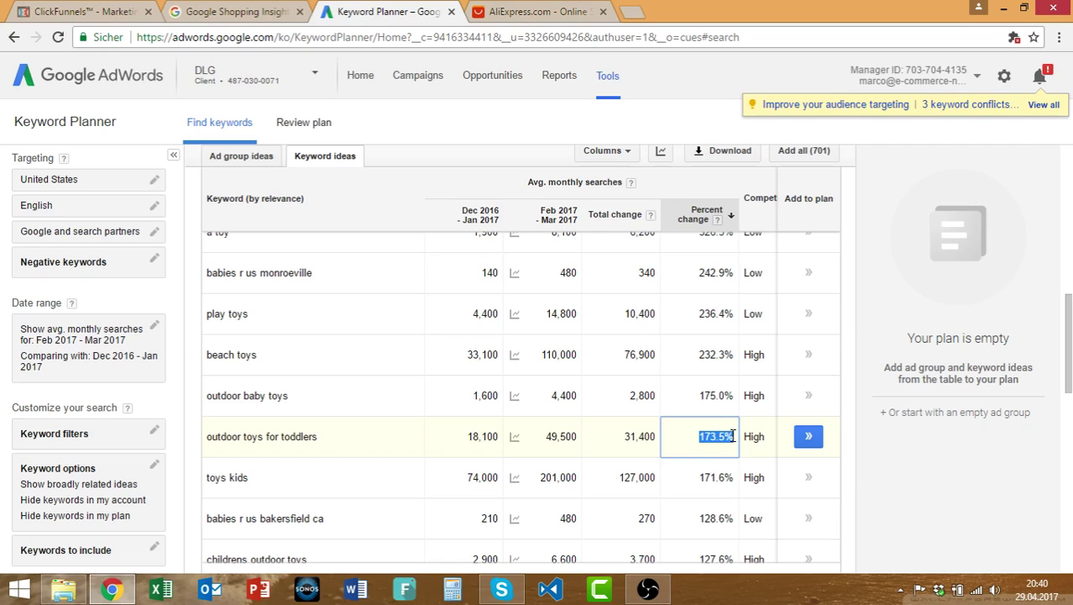
pyautogui.moveTo(465, 436); pyautogui.dragTo(585, 435)
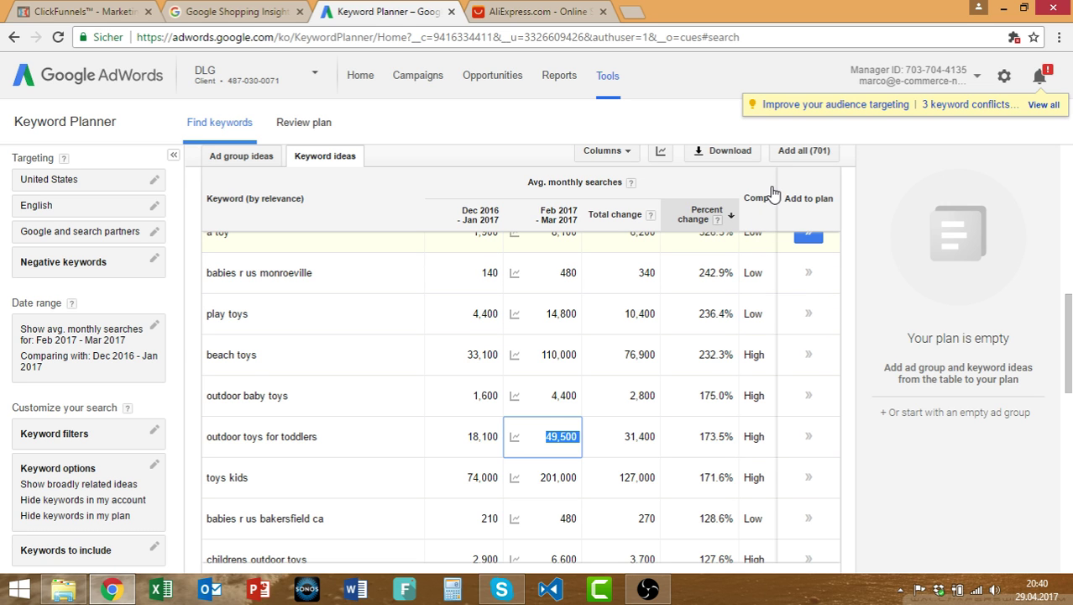
# - Review which columns are enabled for the keyword ideas table, including competition and suggested bid
pyautogui.scroll(1, 614, 330)
pyautogui.scroll(5, 430, 317)
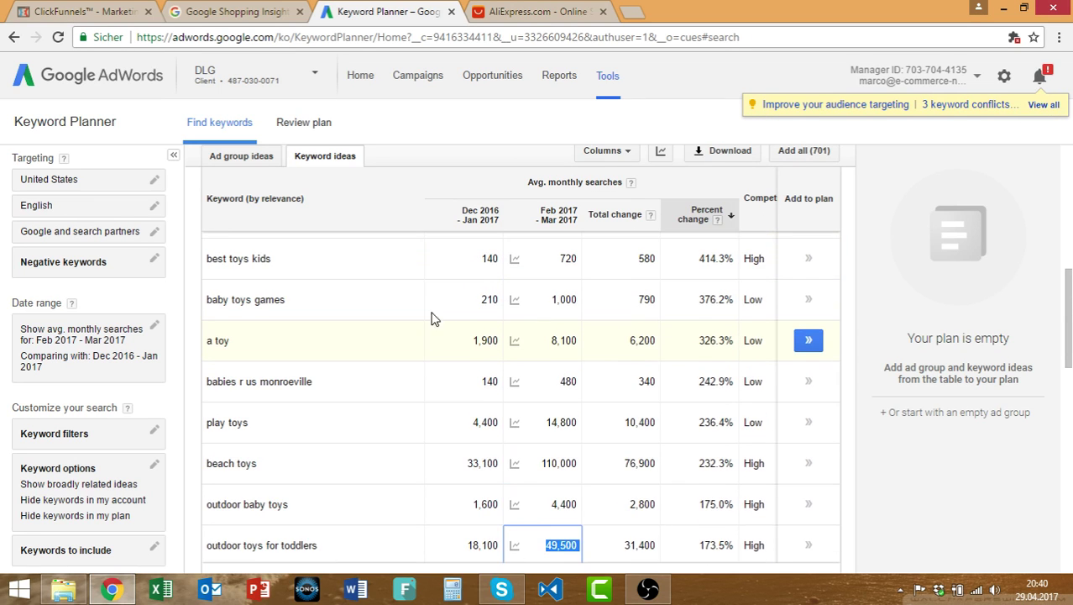
pyautogui.click(601, 152)
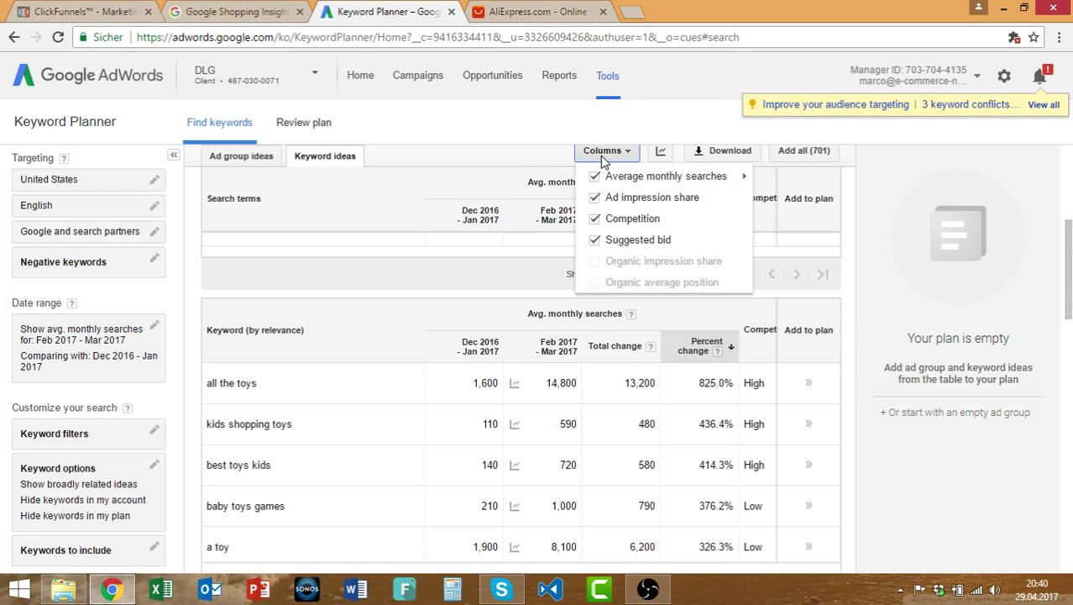
pyautogui.click(503, 155)
pyautogui.scroll(3, 582, 221)
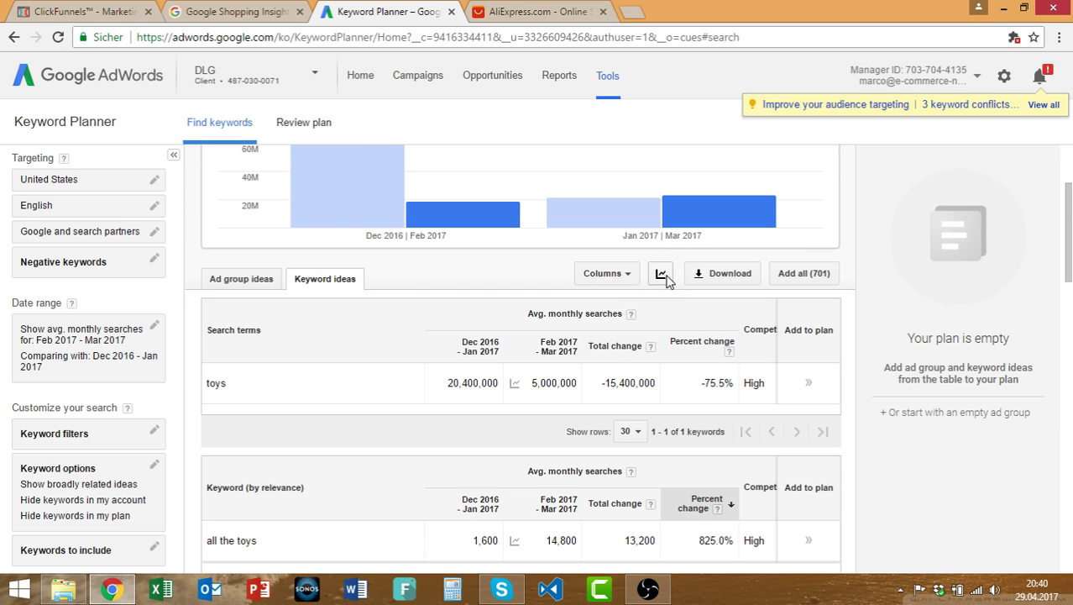
pyautogui.click(602, 274)
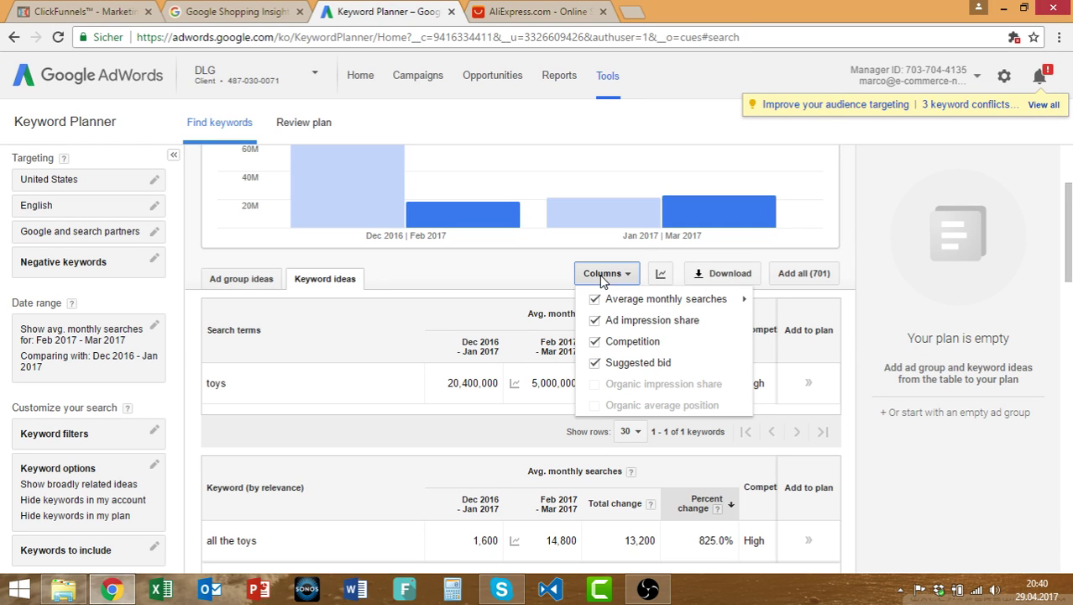
pyautogui.moveTo(605, 299)
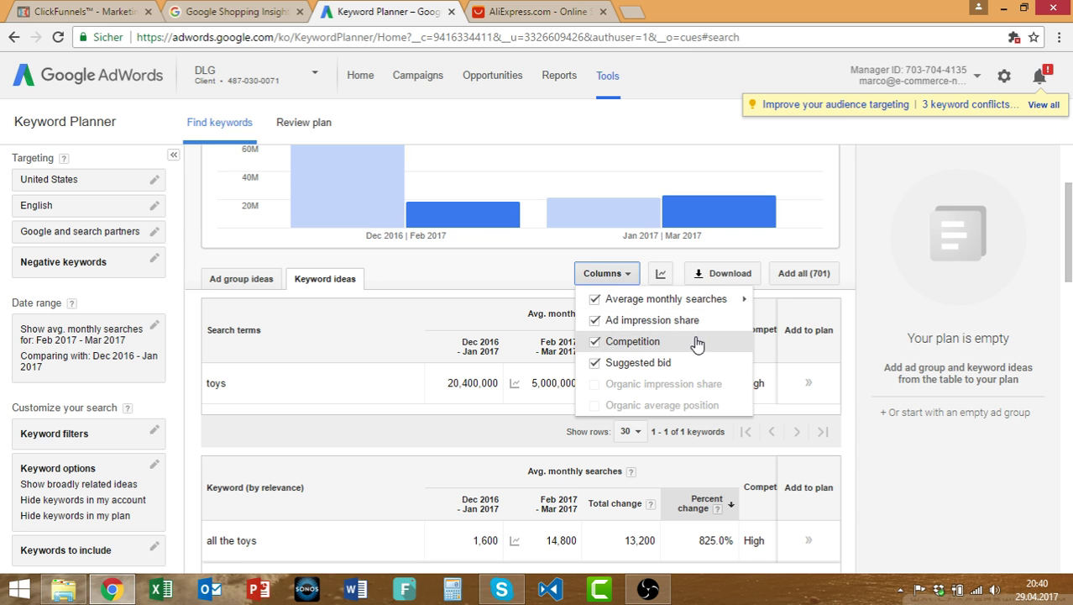
pyautogui.click(691, 363)
pyautogui.scroll(-2, 793, 336)
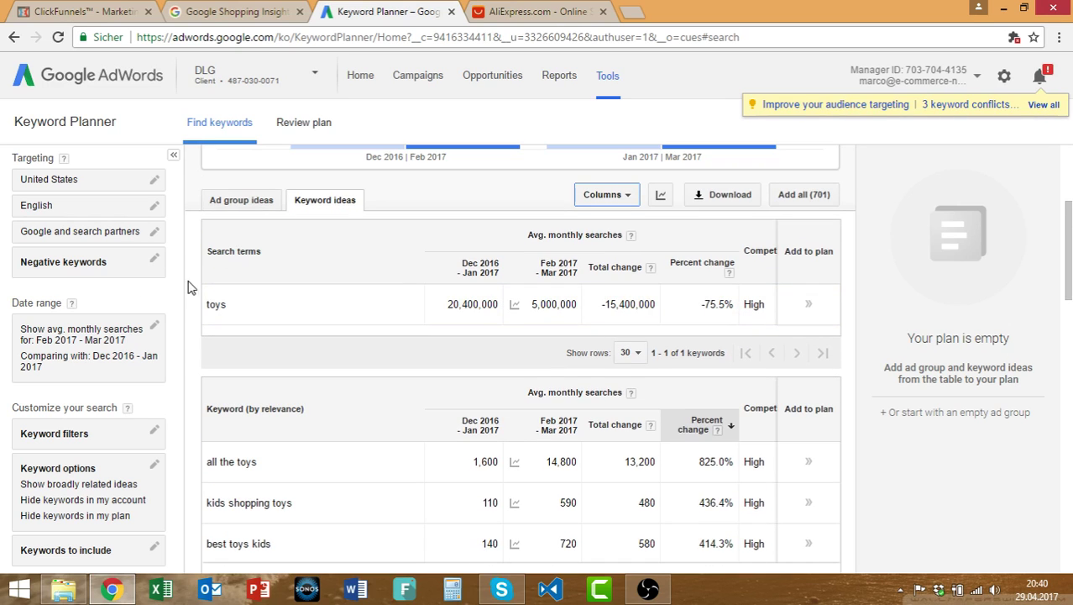
# - Collapse the targeting sidebar to reveal more columns and check the suggested bid for "outdoor toys for toddlers"
pyautogui.click(173, 155)
pyautogui.scroll(-3, 527, 331)
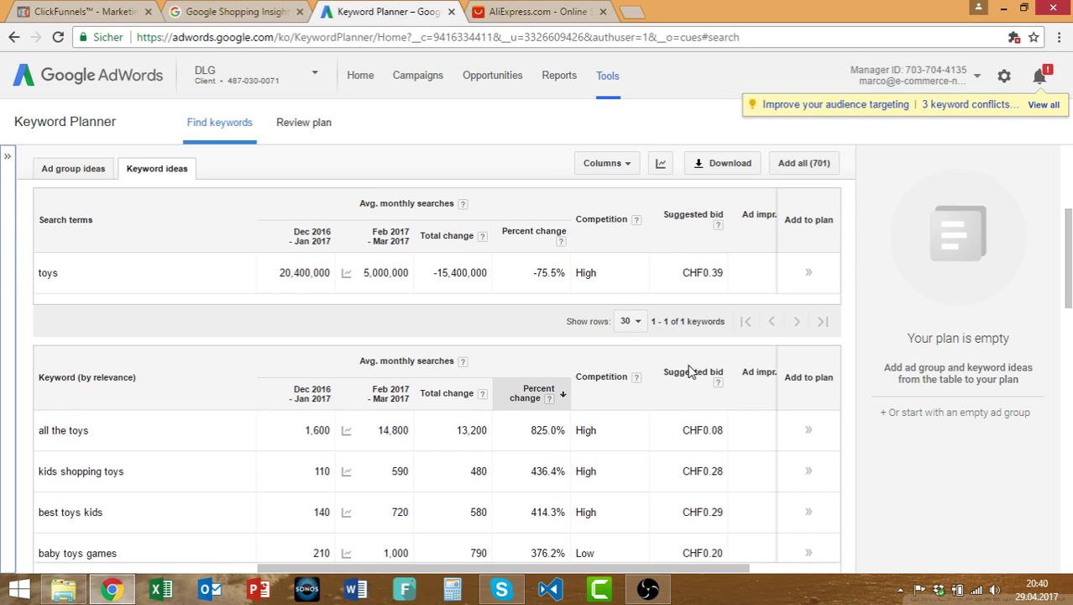
pyautogui.scroll(-3, 654, 357)
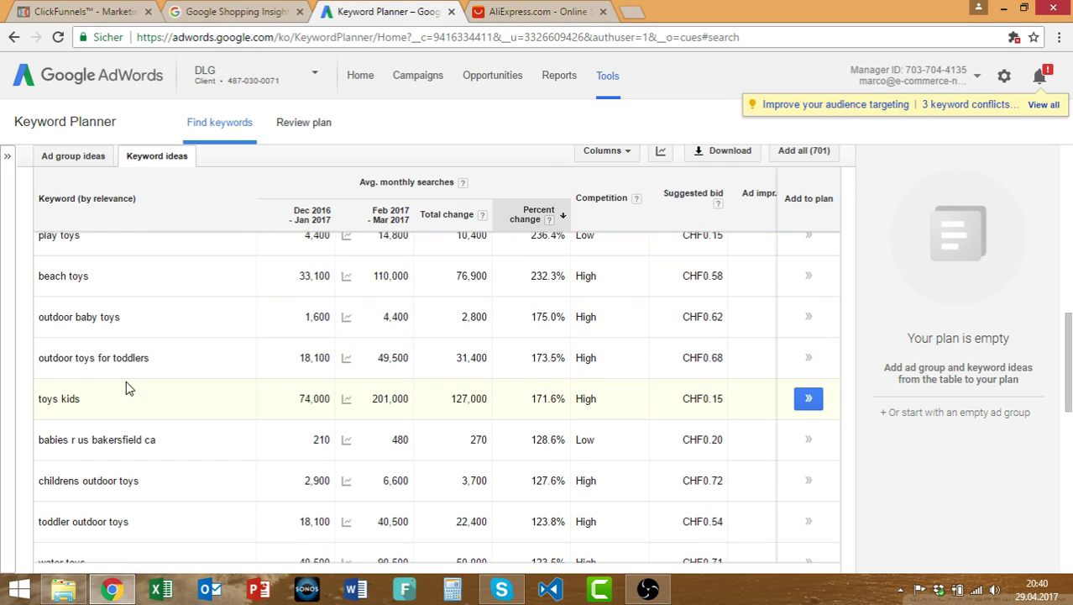
pyautogui.moveTo(46, 358); pyautogui.dragTo(699, 367)
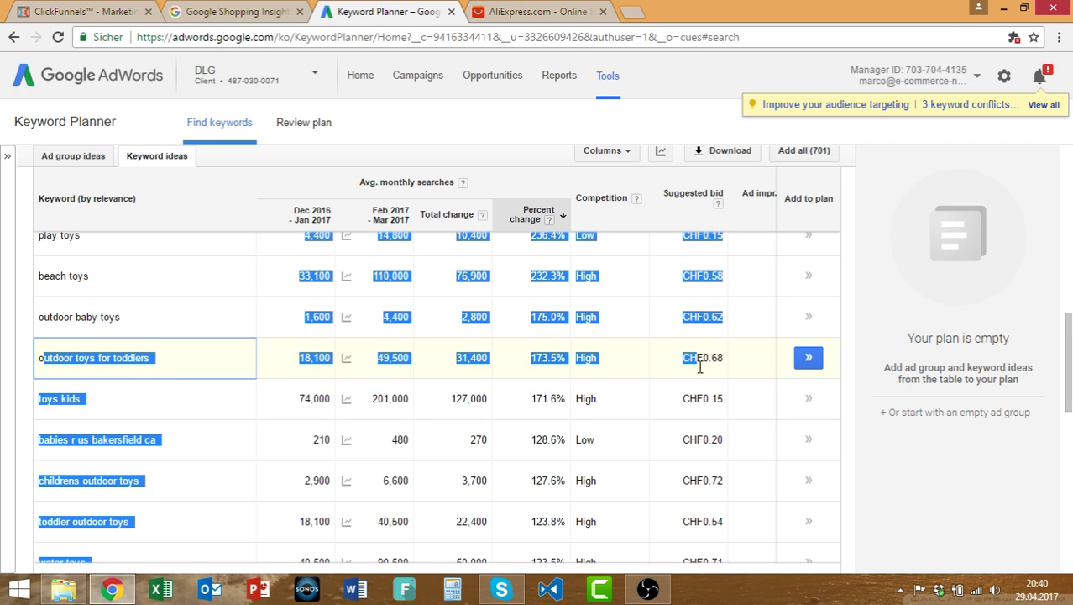
pyautogui.click(727, 366)
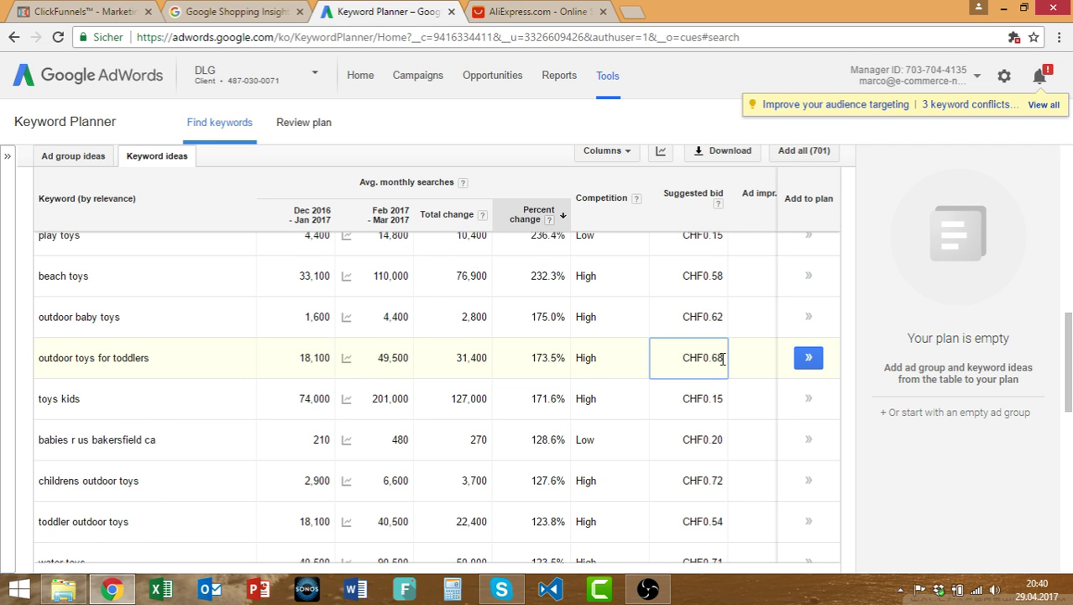
# - Examine the competition levels and suggested bids across the toy keyword ideas, highlighting the competition of "babies r us bakersfield ca"
pyautogui.doubleClick(586, 446)
pyautogui.scroll(2, 607, 429)
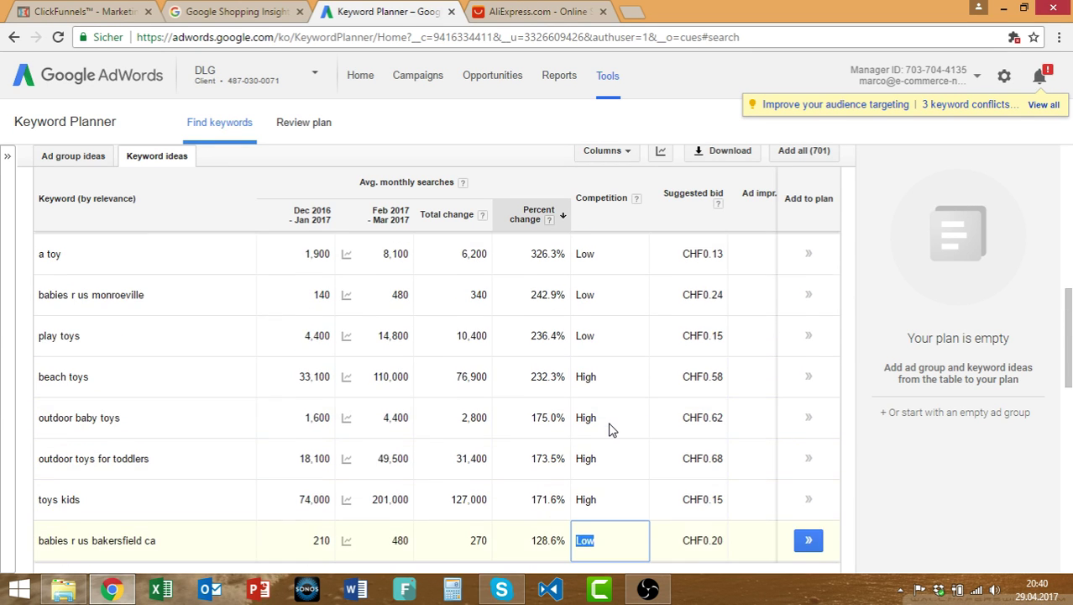
pyautogui.scroll(3, 607, 429)
pyautogui.scroll(-3, 603, 427)
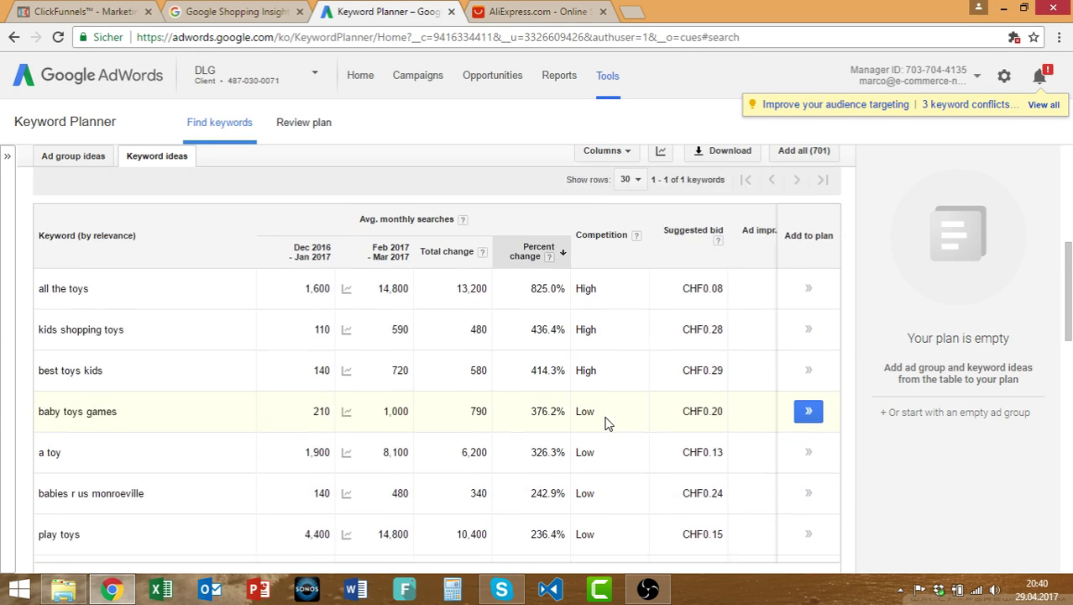
pyautogui.scroll(-7, 597, 400)
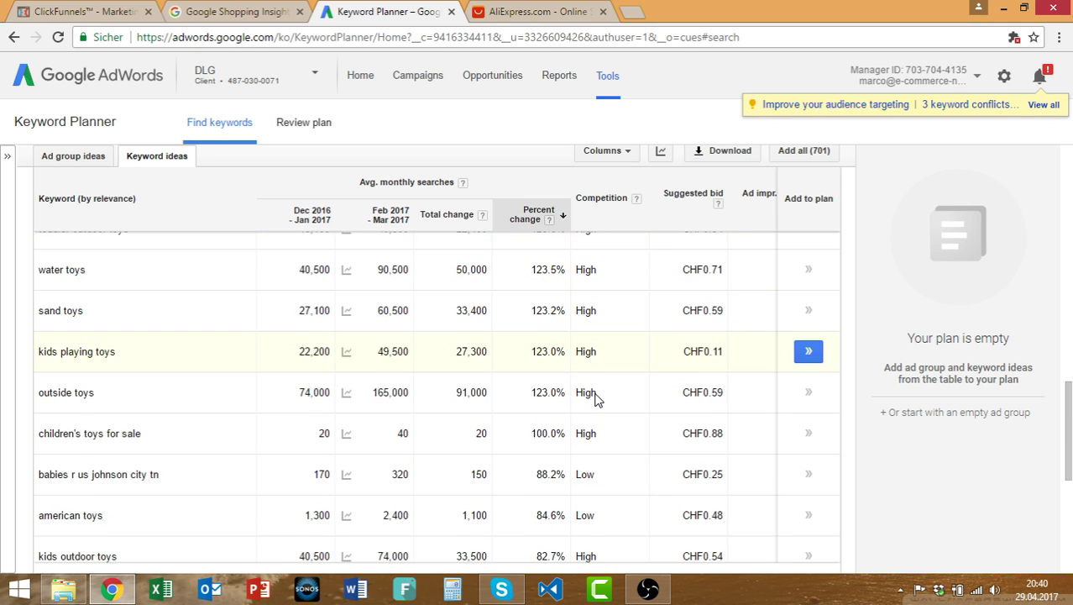
pyautogui.scroll(1, 595, 400)
pyautogui.scroll(-1, 594, 400)
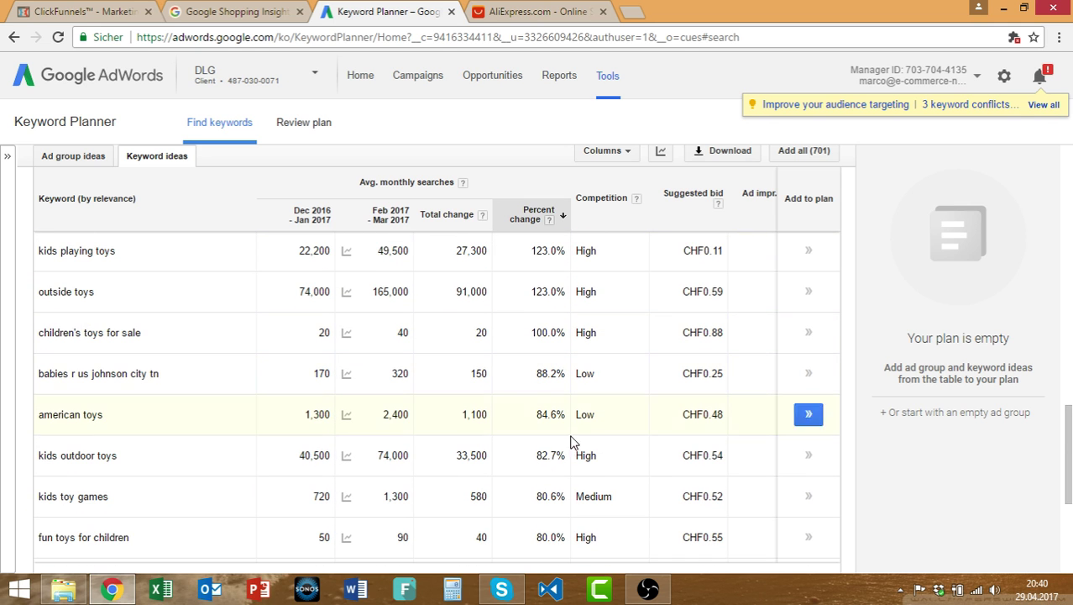
pyautogui.scroll(8, 625, 481)
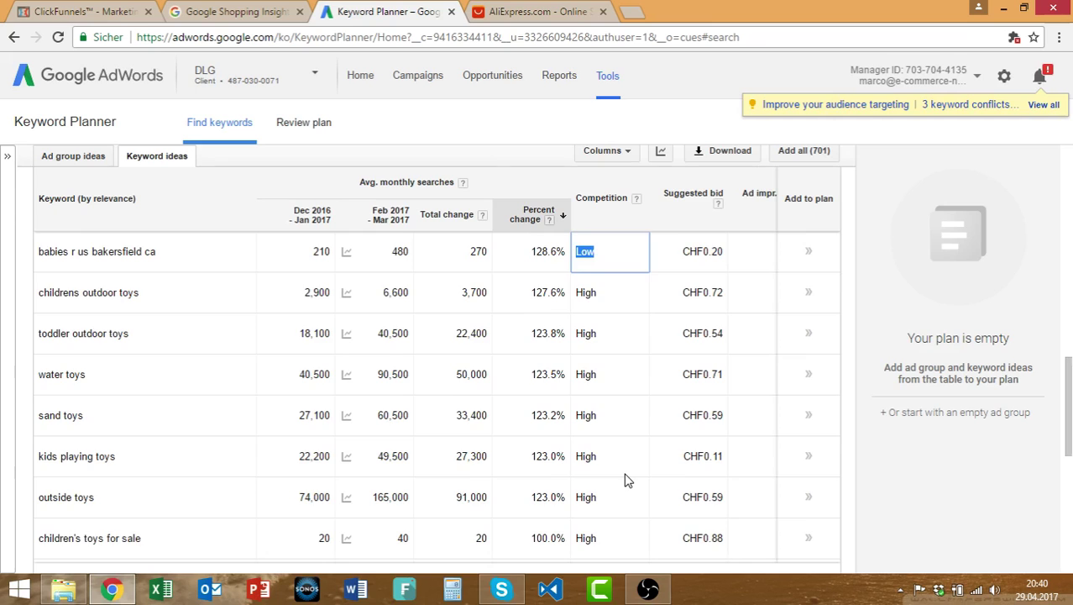
pyautogui.scroll(1, 592, 437)
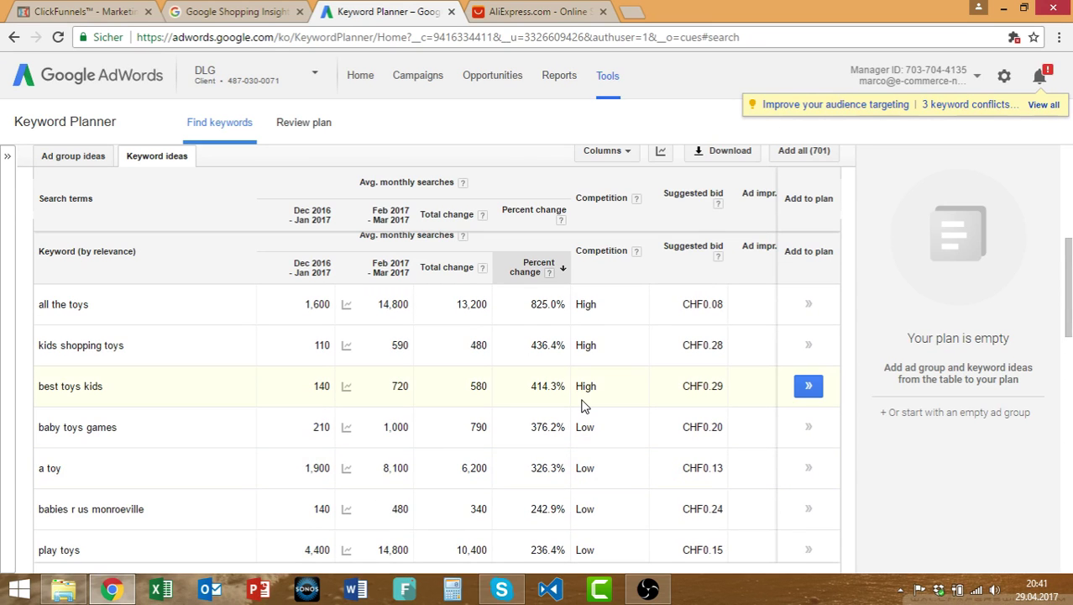
pyautogui.scroll(-3, 585, 405)
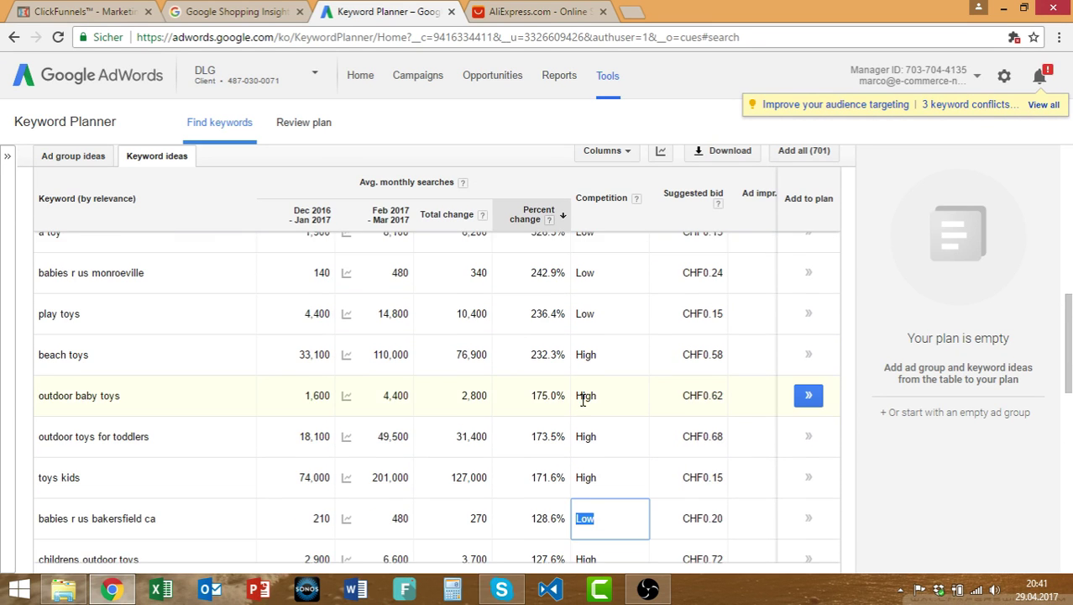
pyautogui.scroll(-1, 583, 401)
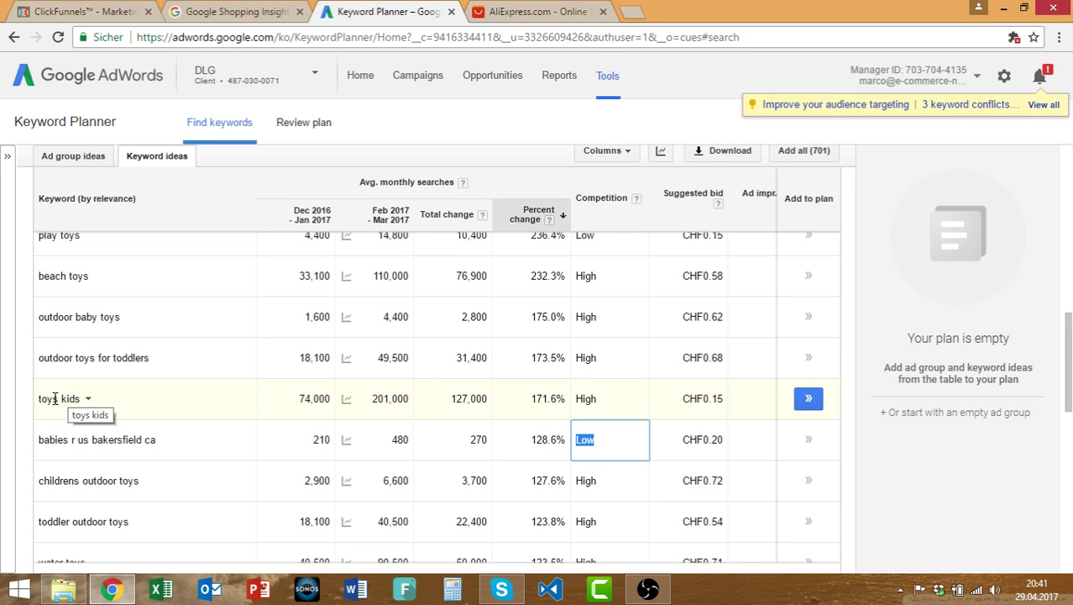
# - Compare the suggested bid and monthly search trend of "toys kids" with the figures for "outdoor toys for toddlers"
pyautogui.moveTo(721, 397); pyautogui.dragTo(687, 398)
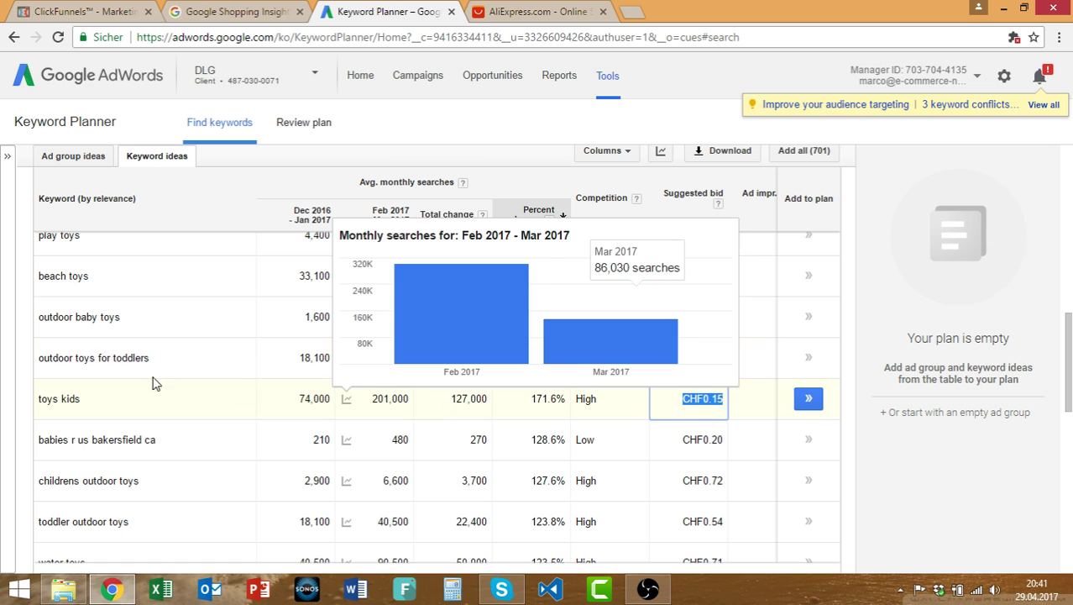
pyautogui.moveTo(42, 357); pyautogui.dragTo(174, 357)
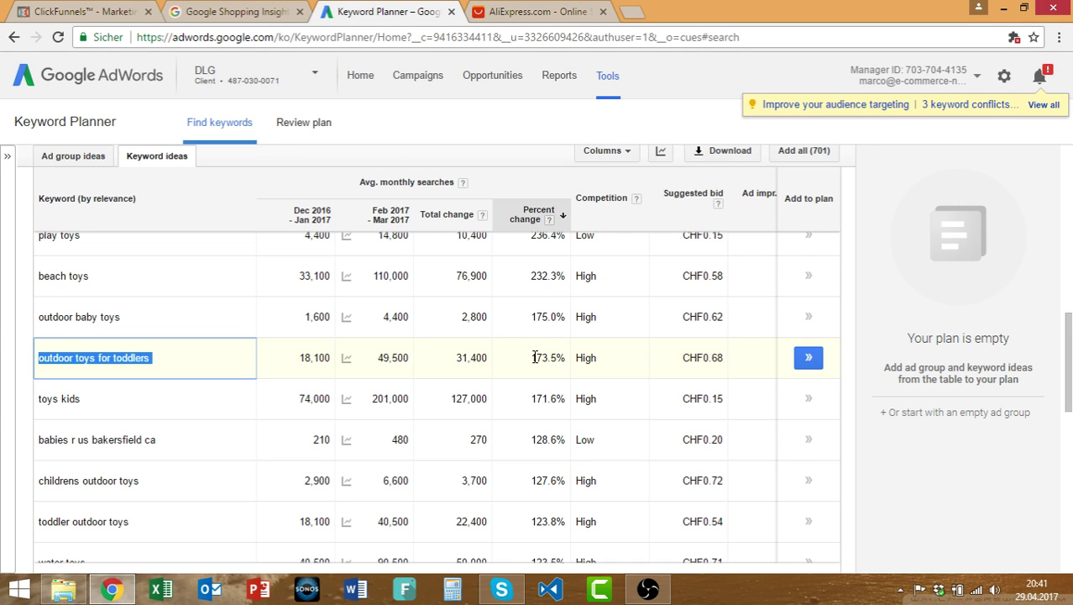
pyautogui.moveTo(534, 357); pyautogui.dragTo(568, 357)
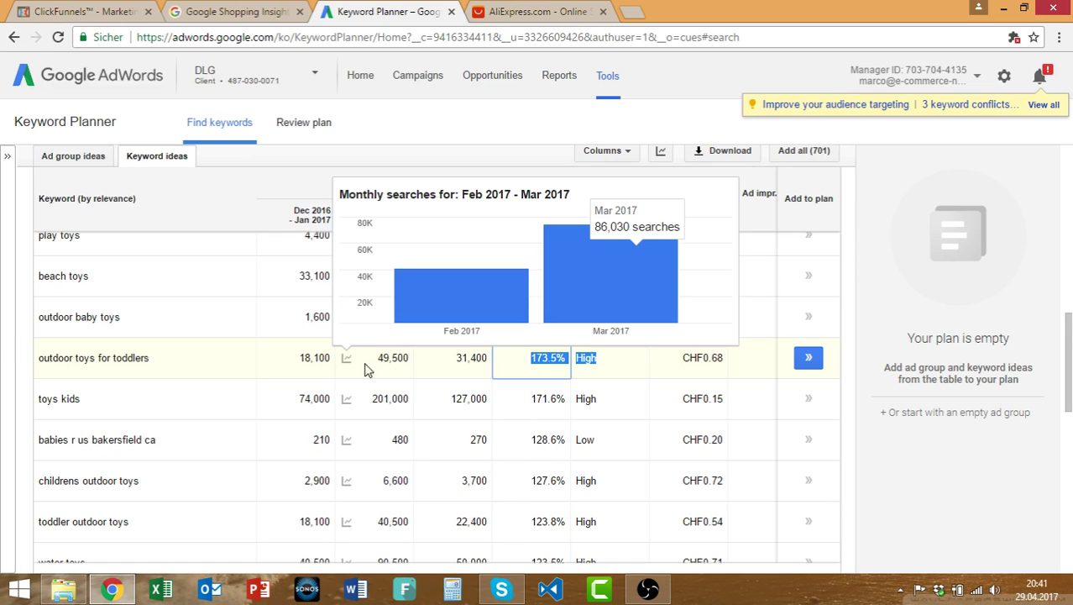
pyautogui.moveTo(300, 357); pyautogui.dragTo(765, 359)
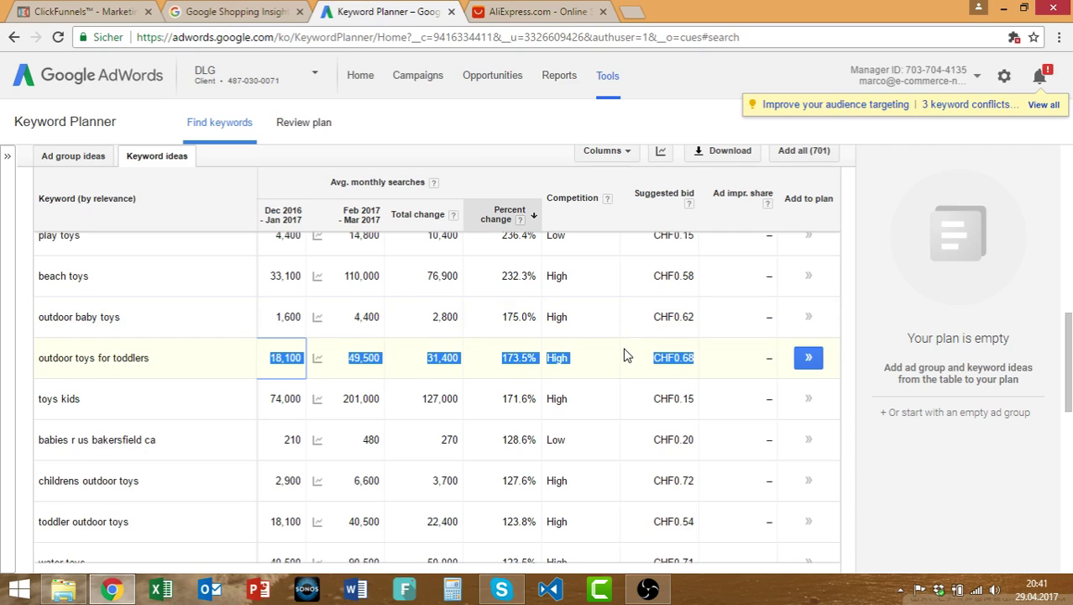
pyautogui.scroll(3, 475, 361)
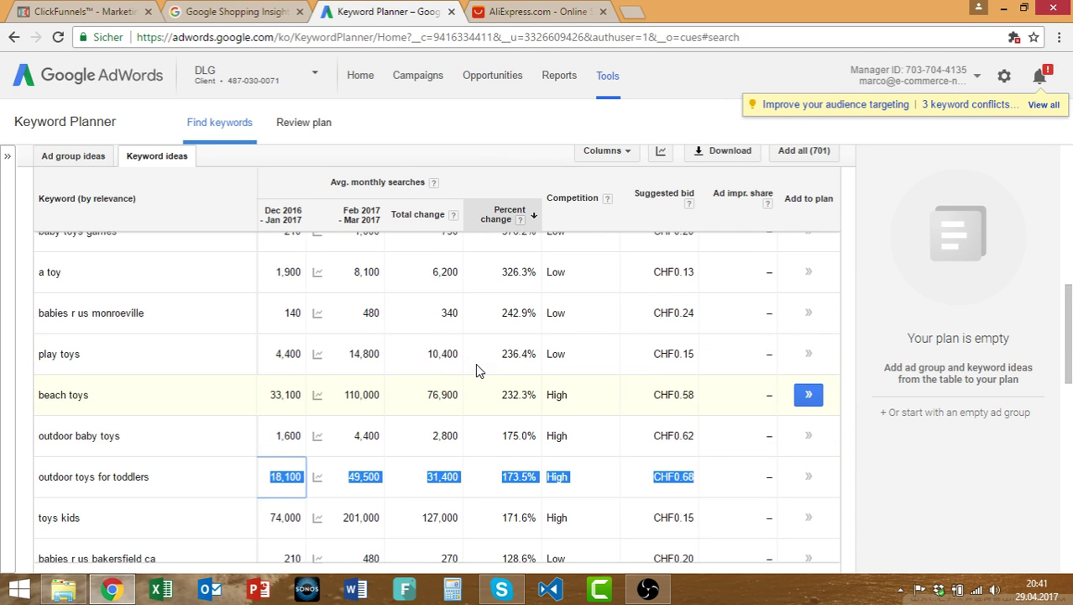
pyautogui.scroll(1, 369, 370)
pyautogui.scroll(-4, 371, 389)
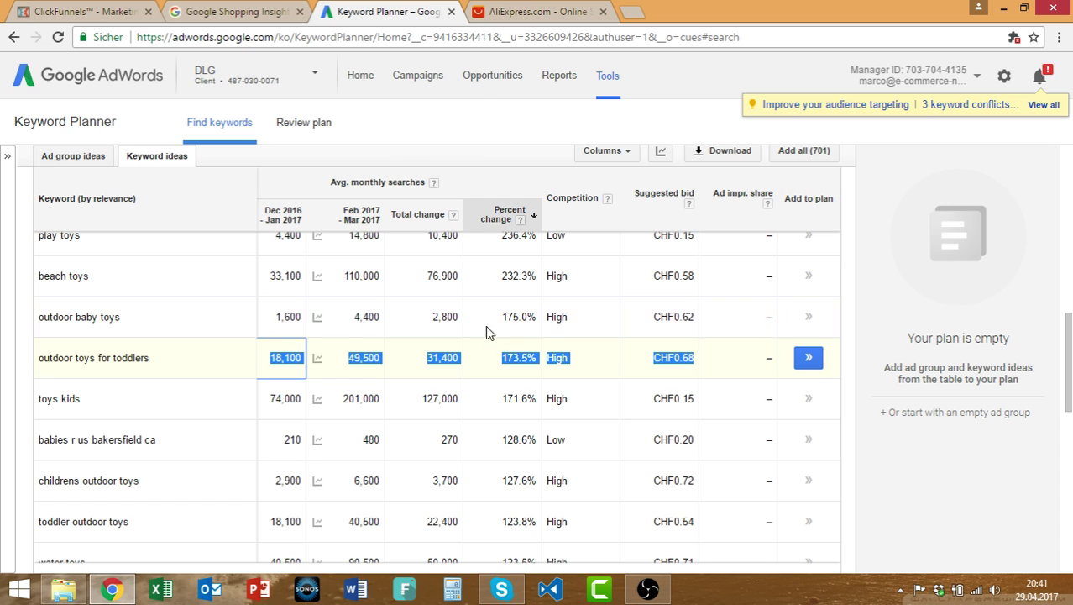
# - Switch to AliExpress, search for "outdoor kids toddlers" and look over the first products in the results
pyautogui.click(500, 10)
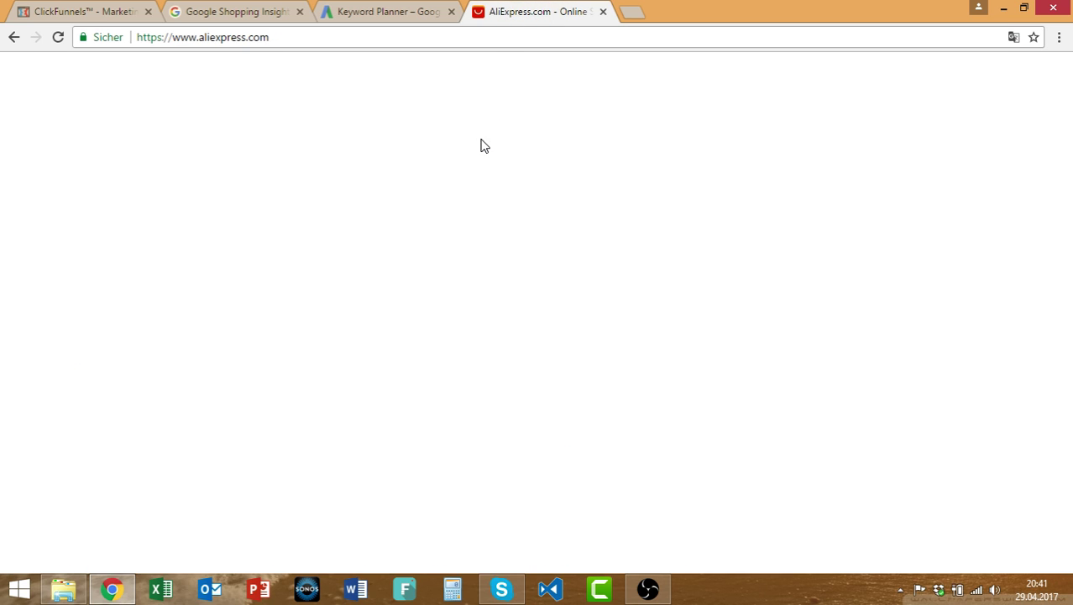
pyautogui.write('ou')
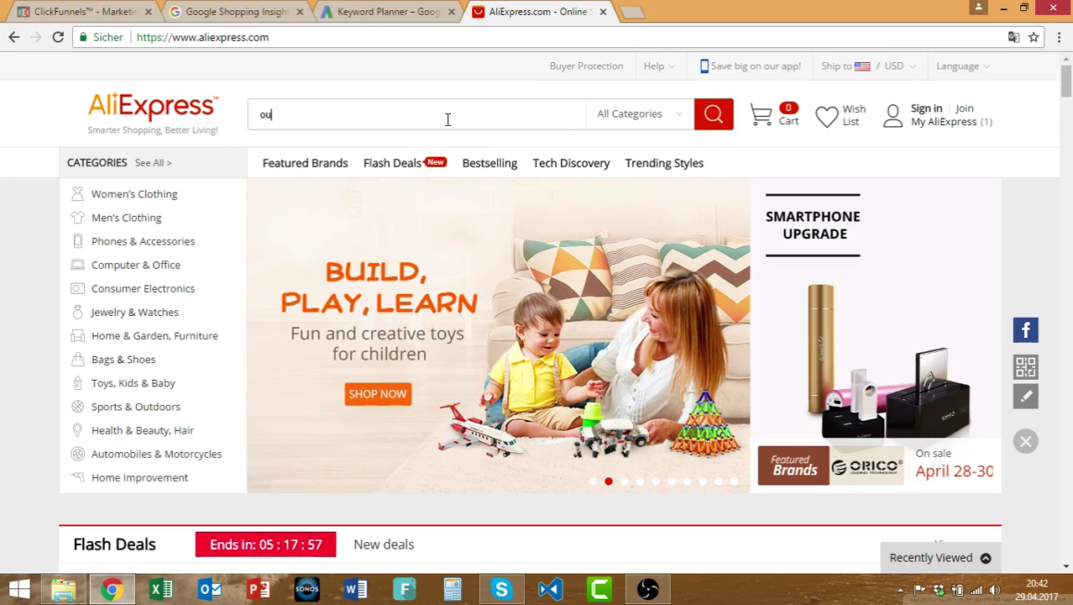
pyautogui.write('tdoor kids toddlers')
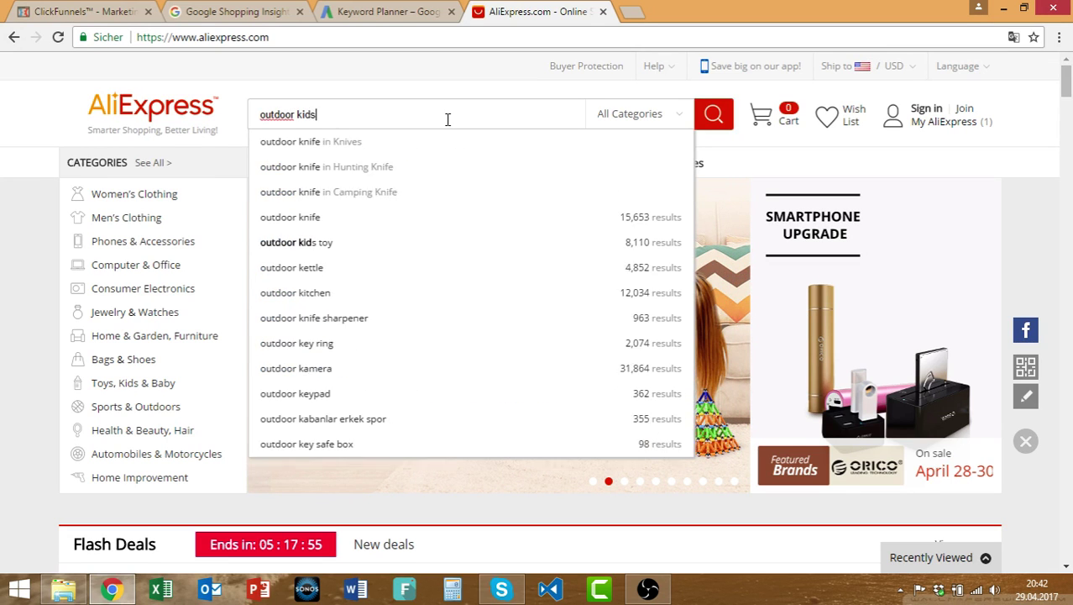
pyautogui.press('Return')
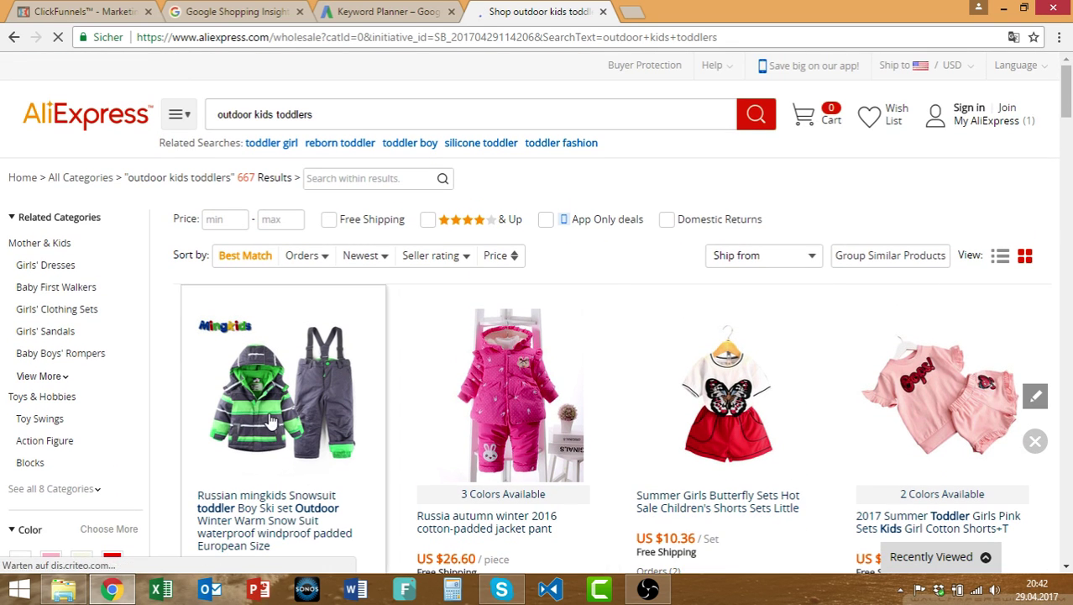
pyautogui.scroll(-1, 968, 403)
pyautogui.scroll(1, 882, 400)
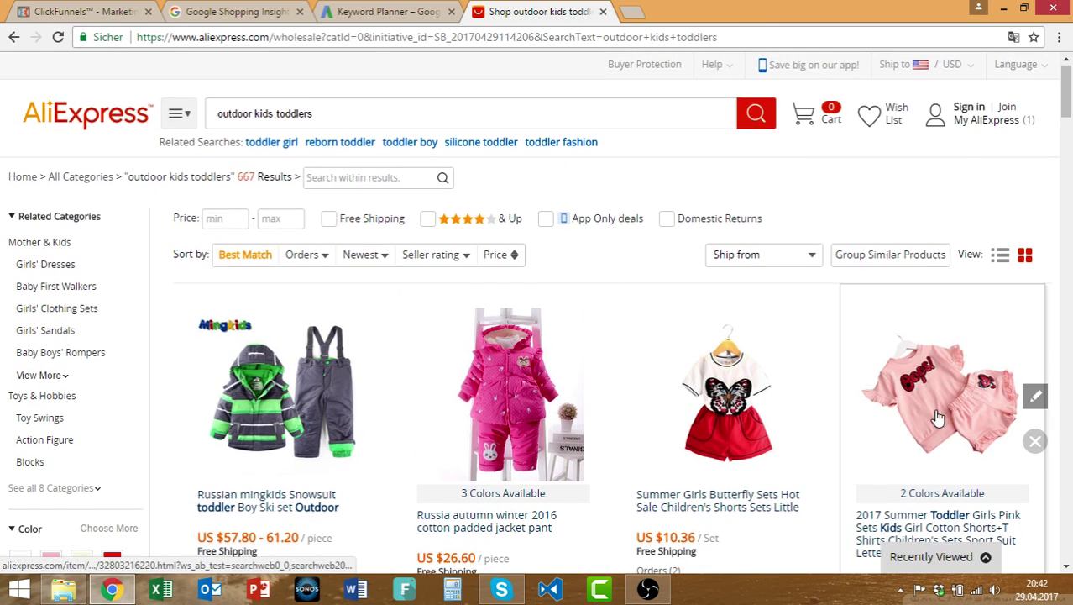
pyautogui.scroll(-1, 934, 412)
pyautogui.scroll(1, 935, 412)
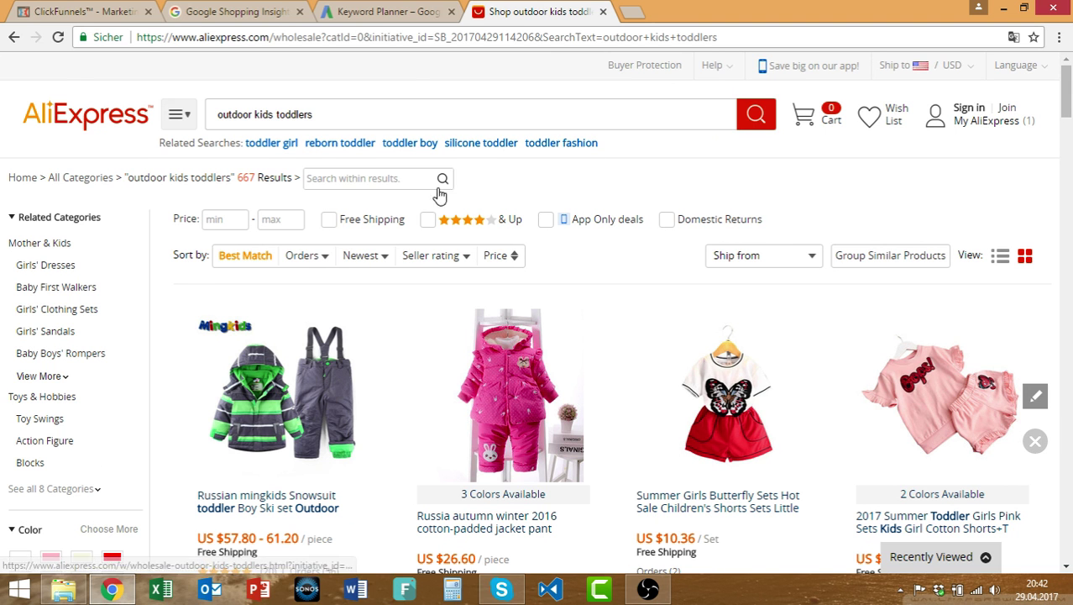
# - Return to Keyword Planner and highlight the search, competition and suggested bid figures of "outdoor toys for toddlers"
pyautogui.click(408, 12)
pyautogui.scroll(3, 401, 285)
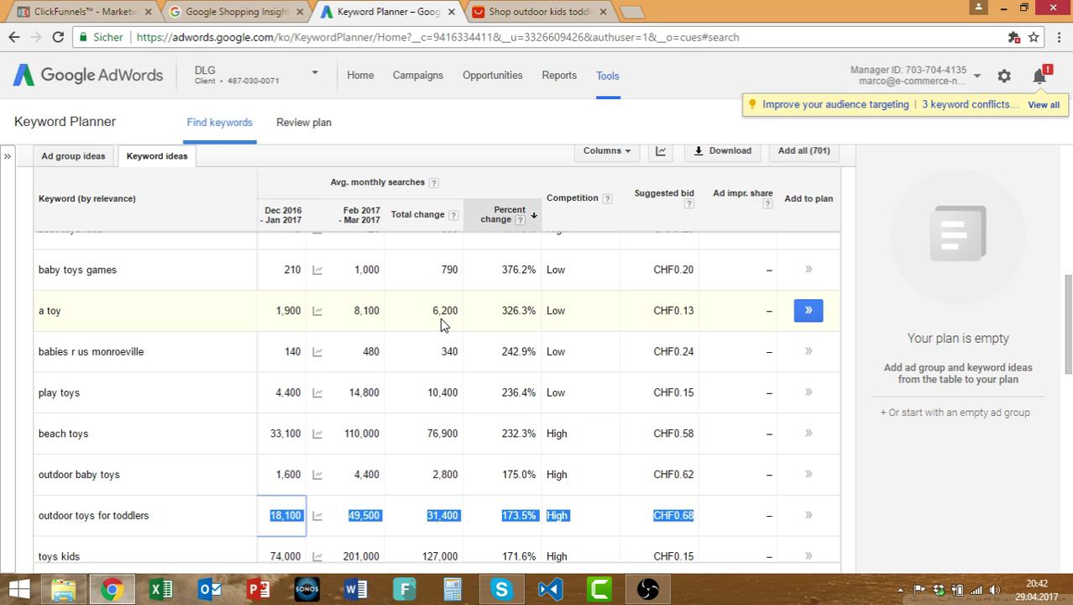
pyautogui.click(461, 517)
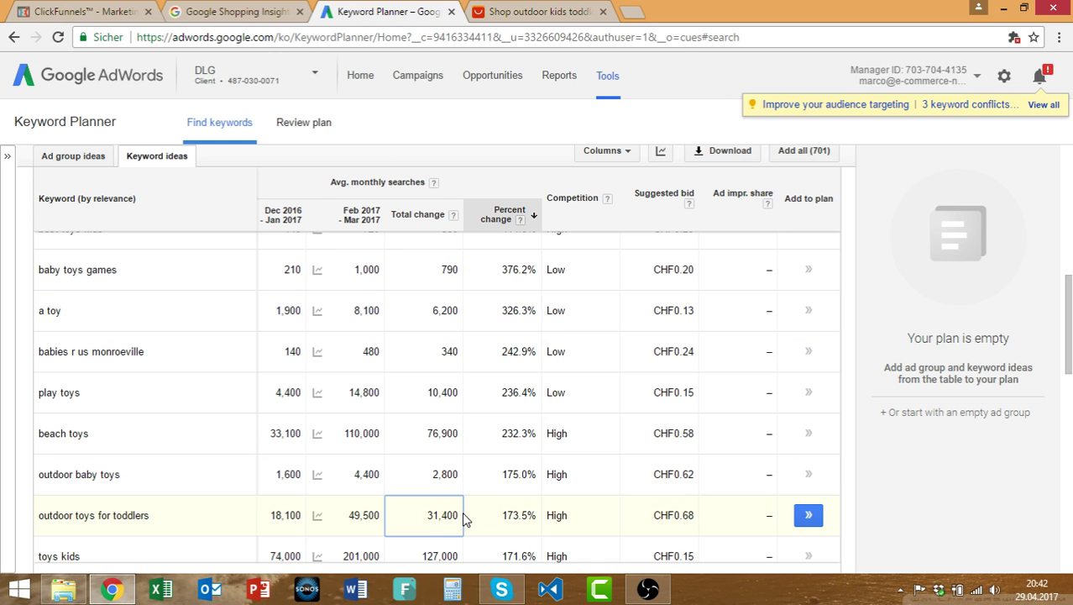
pyautogui.moveTo(690, 515); pyautogui.dragTo(270, 516)
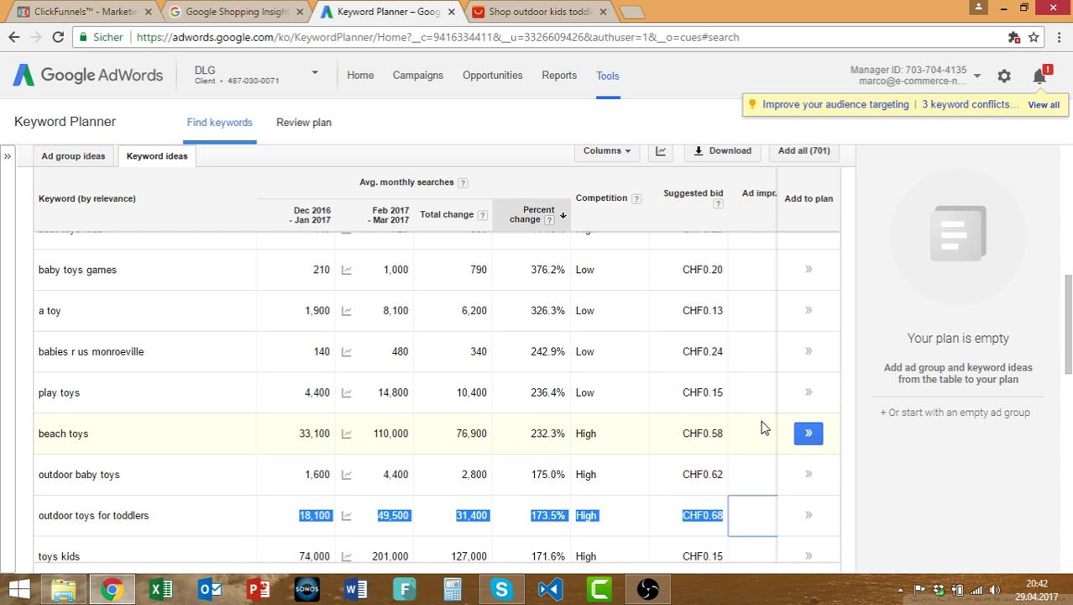
# - Examine the keyword ideas with the highest percent change, highlighting "best toys kids" and viewing the monthly searches chart for "a toy"
pyautogui.scroll(2, 407, 384)
pyautogui.scroll(3, 587, 419)
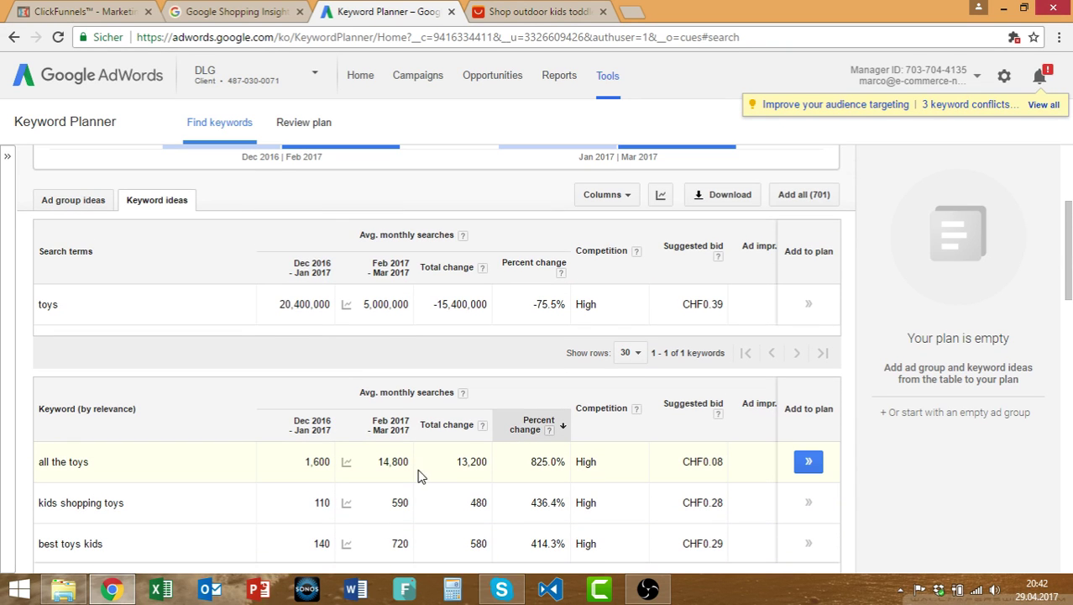
pyautogui.scroll(-3, 209, 477)
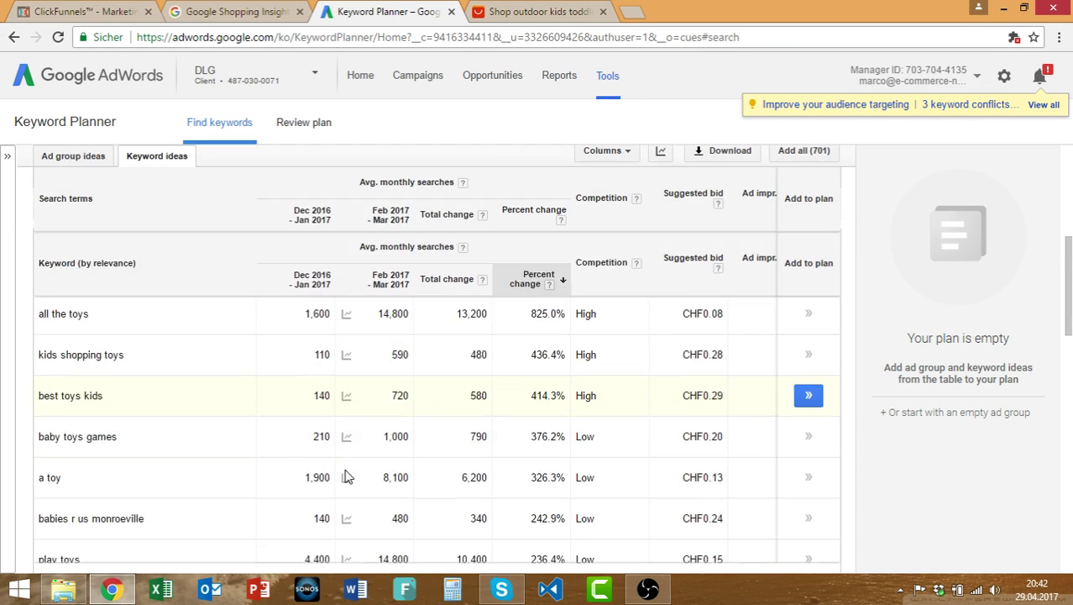
pyautogui.moveTo(40, 311); pyautogui.dragTo(107, 316)
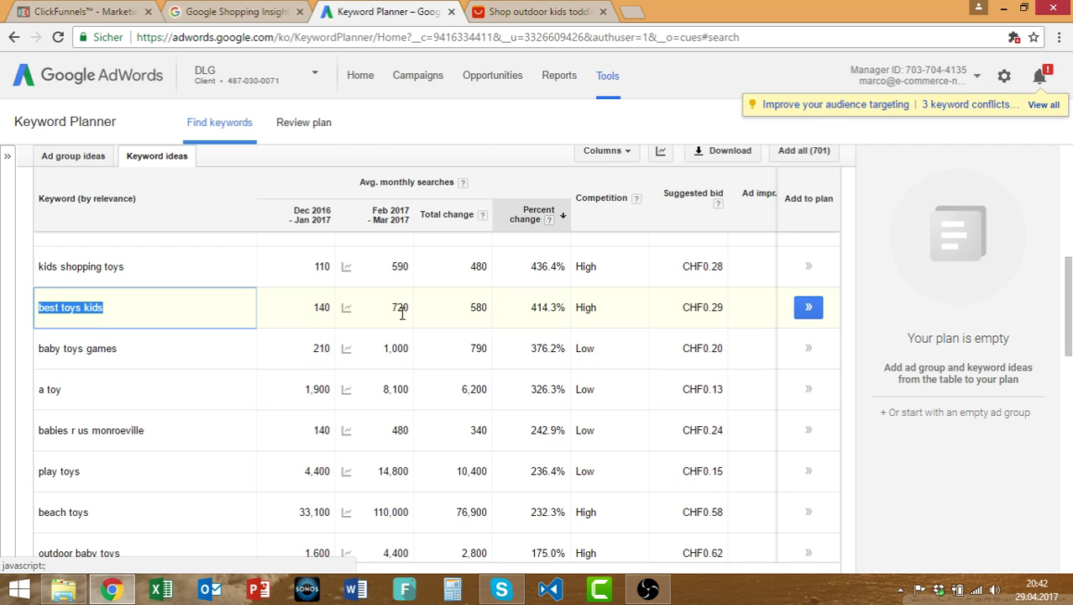
pyautogui.moveTo(407, 312)
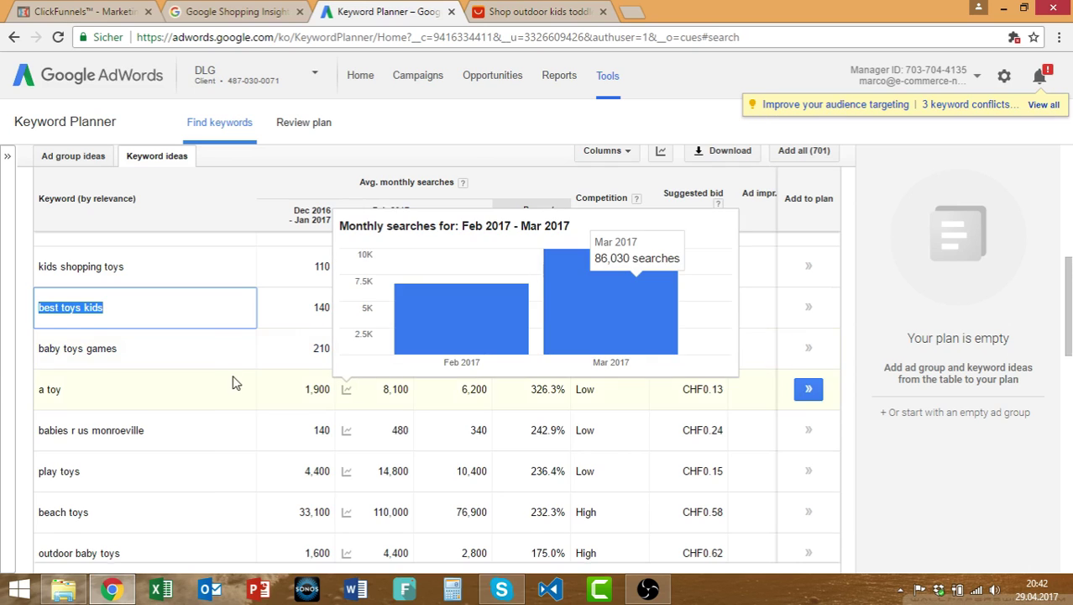
pyautogui.scroll(-1, 504, 395)
pyautogui.scroll(-1, 646, 372)
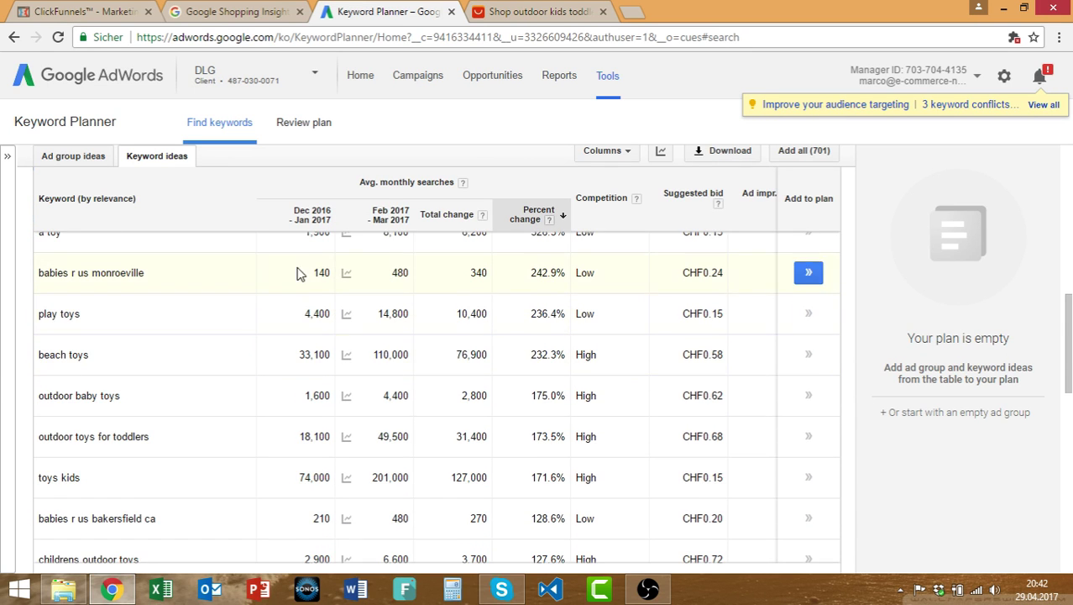
# - Compare the overall search volume trends chart for the toy search with the individual keyword ideas
pyautogui.scroll(3, 323, 283)
pyautogui.scroll(5, 316, 299)
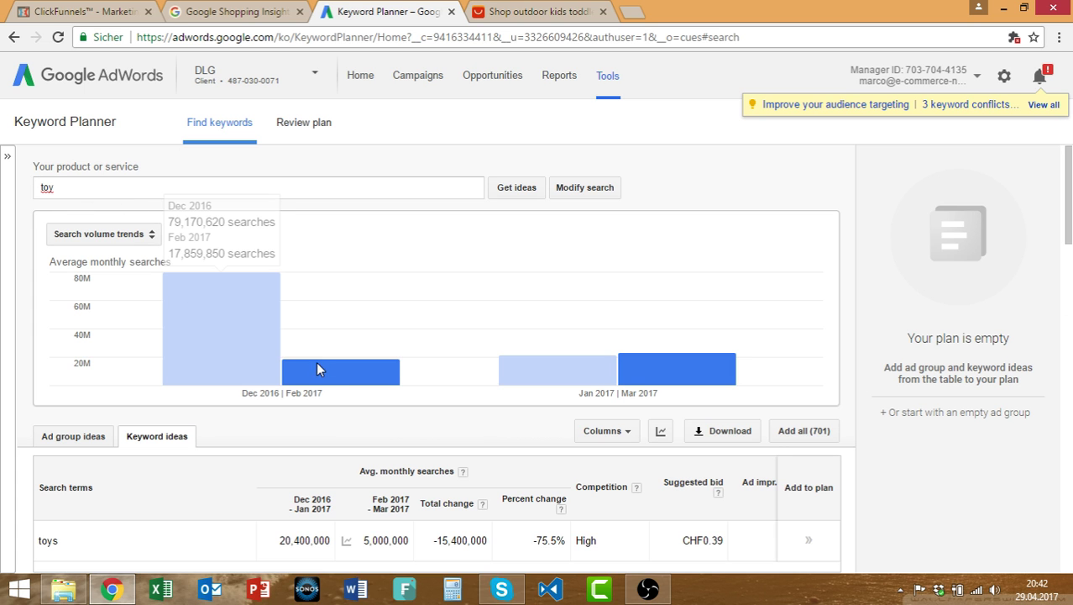
pyautogui.scroll(-3, 336, 376)
pyautogui.scroll(-3, 512, 395)
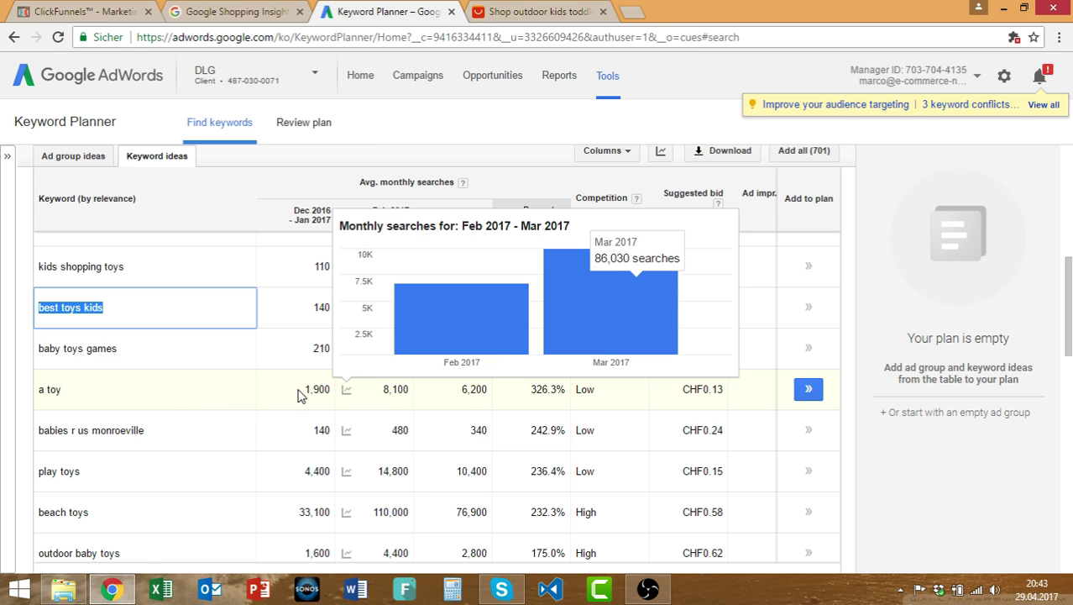
pyautogui.scroll(-1, 300, 395)
pyautogui.scroll(6, 300, 395)
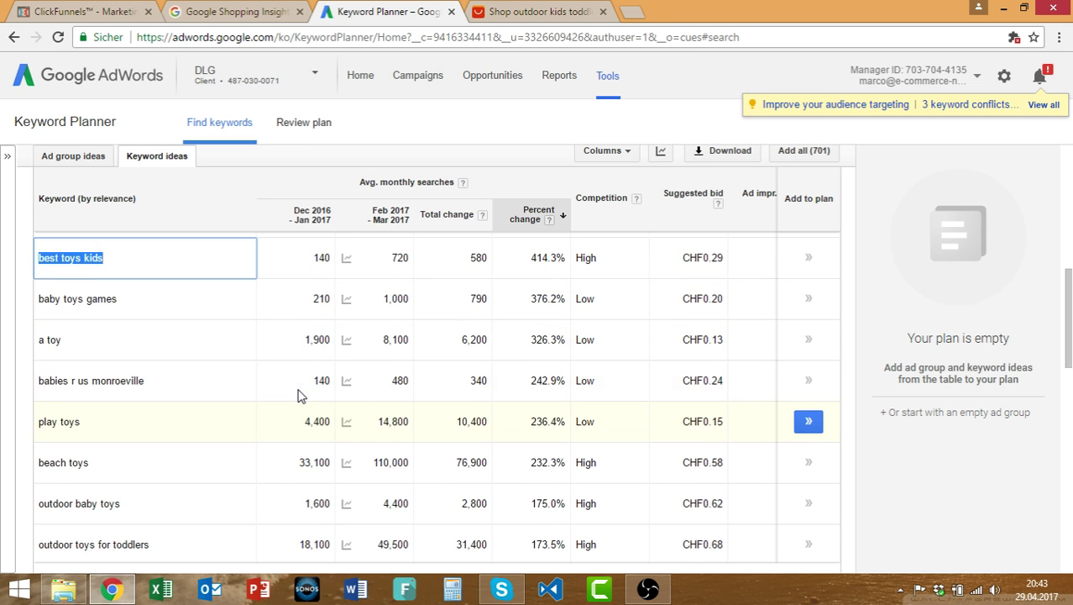
pyautogui.scroll(1, 339, 385)
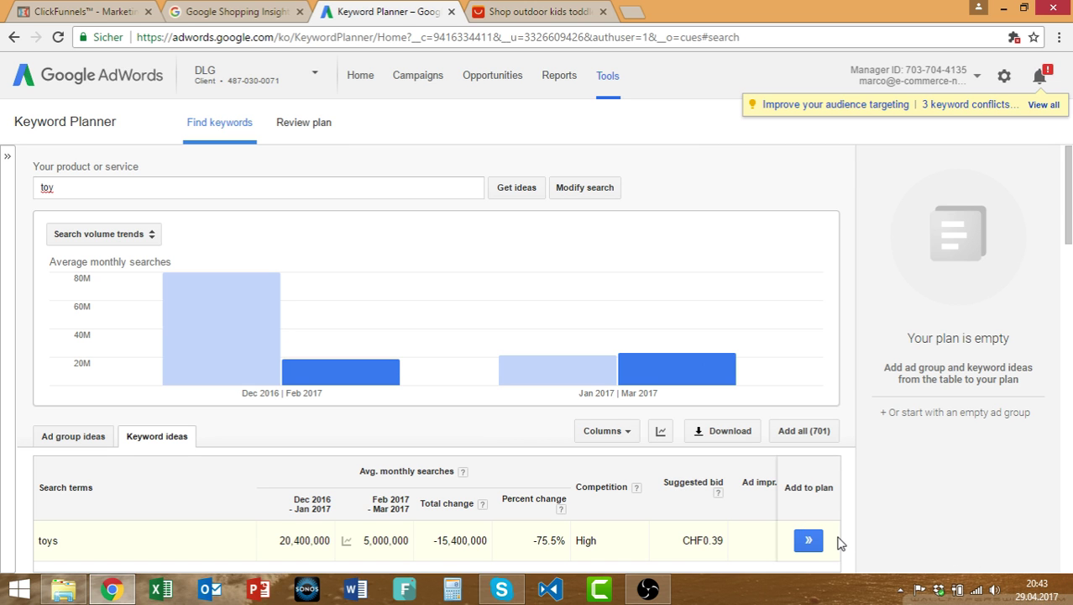
# - Highlight the monthly searches, change, competition and suggested bid of "beach toys" and compare them with neighbouring keywords
pyautogui.scroll(-5, 777, 453)
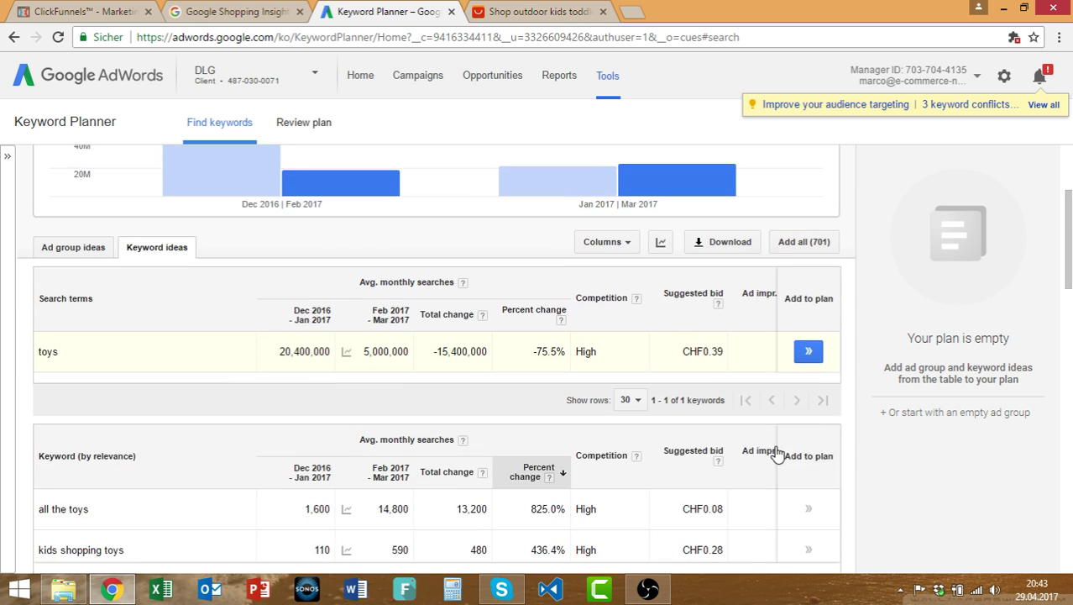
pyautogui.scroll(-2, 777, 453)
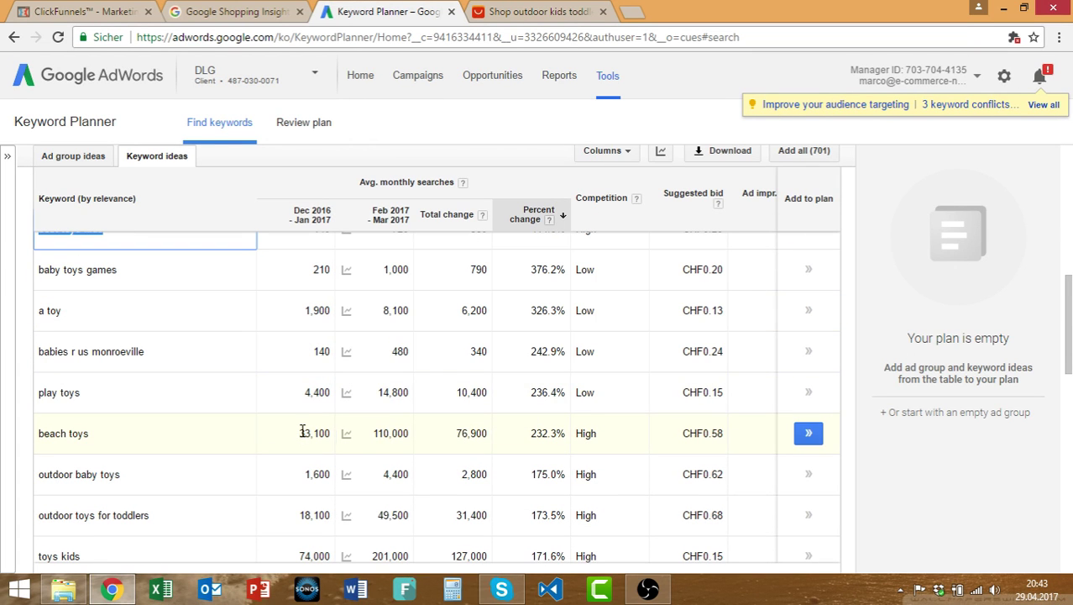
pyautogui.moveTo(300, 432); pyautogui.dragTo(717, 439)
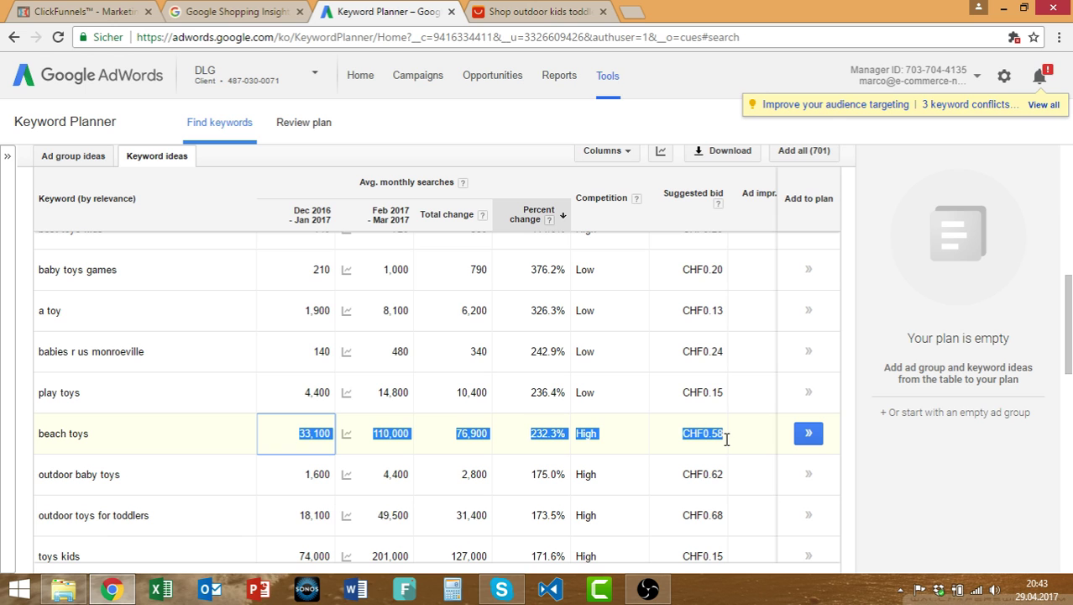
pyautogui.scroll(-1, 548, 449)
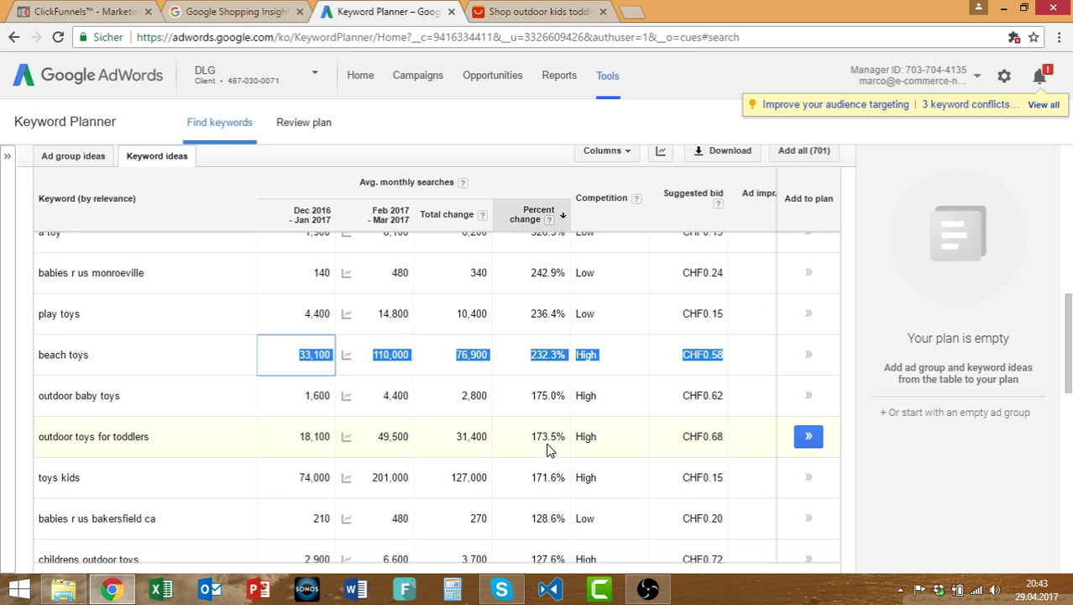